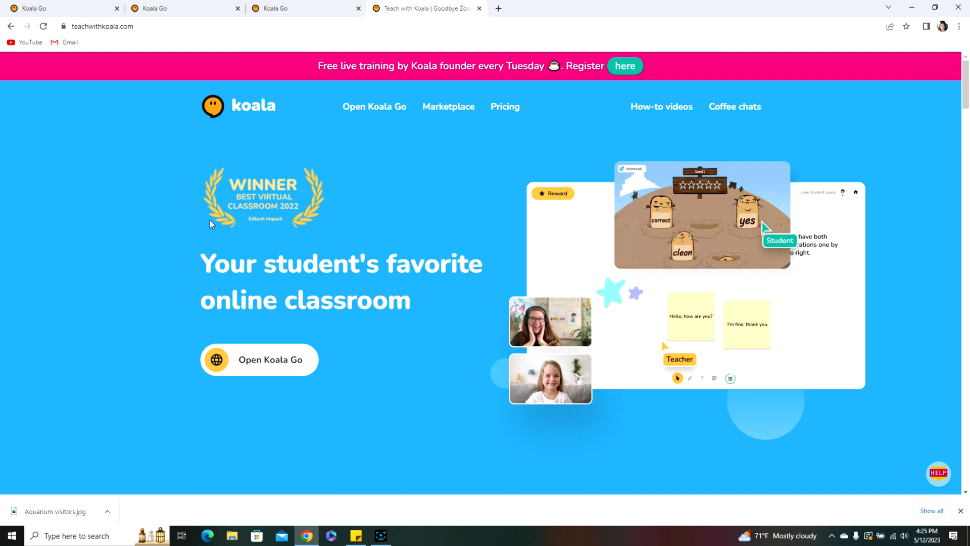
Open the Koala Go classroom and create a new activity named "water 2"
left_click(381, 108)
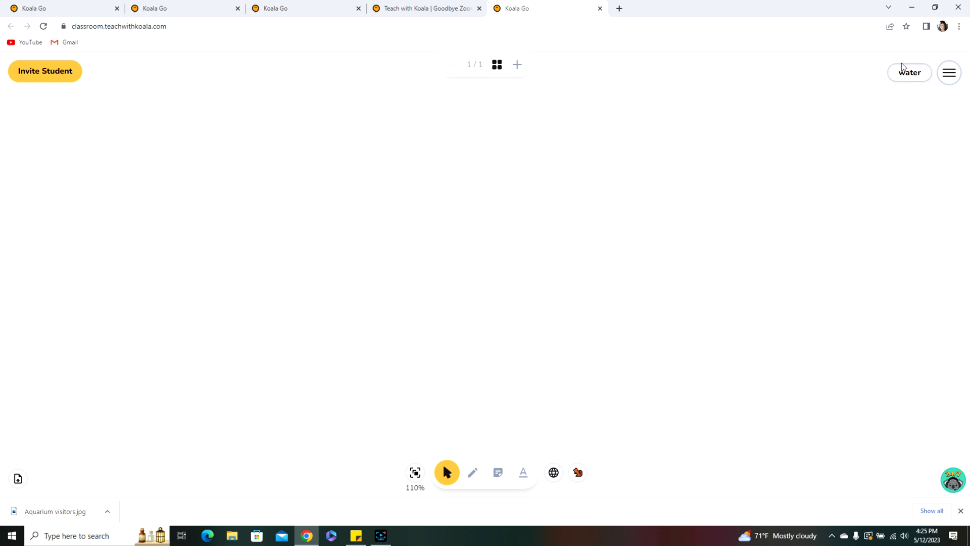
left_click(903, 76)
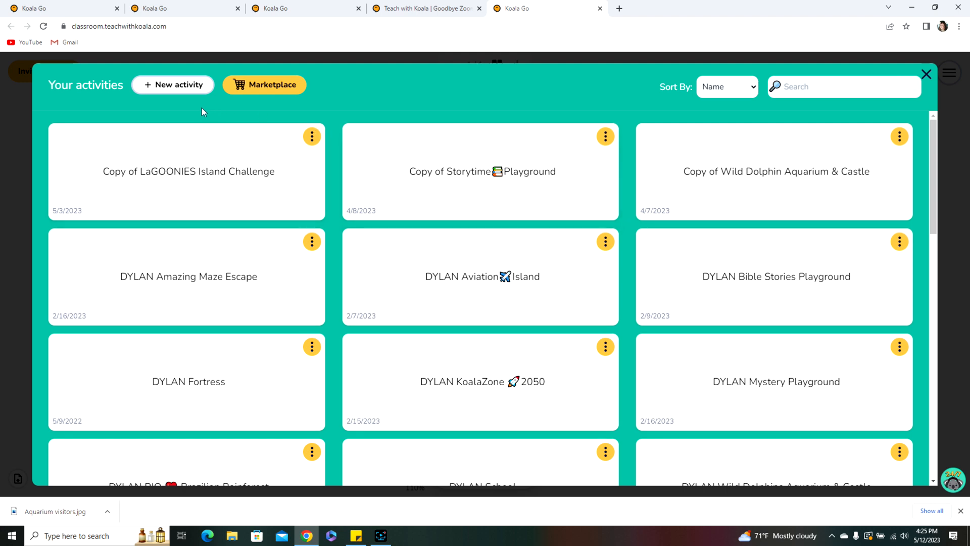
left_click(187, 86)
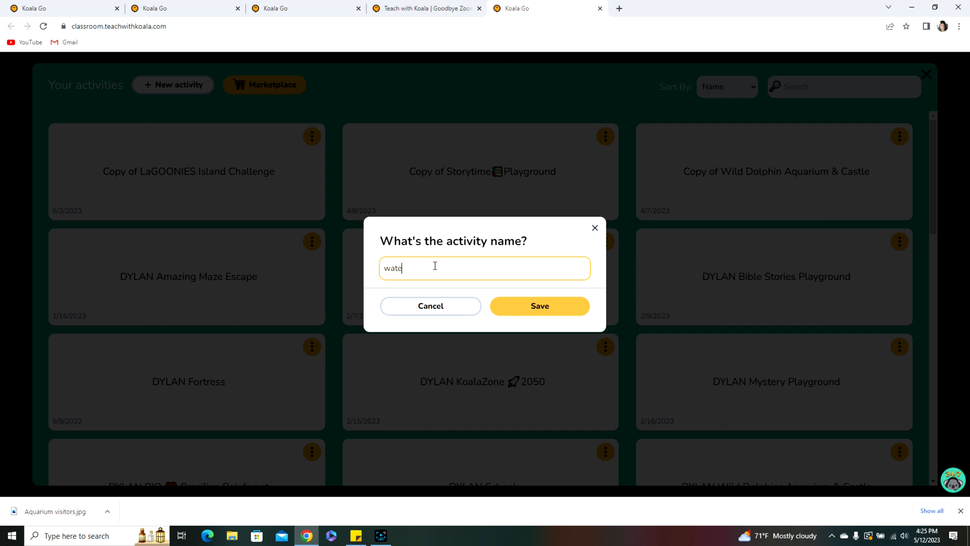
key("Return")
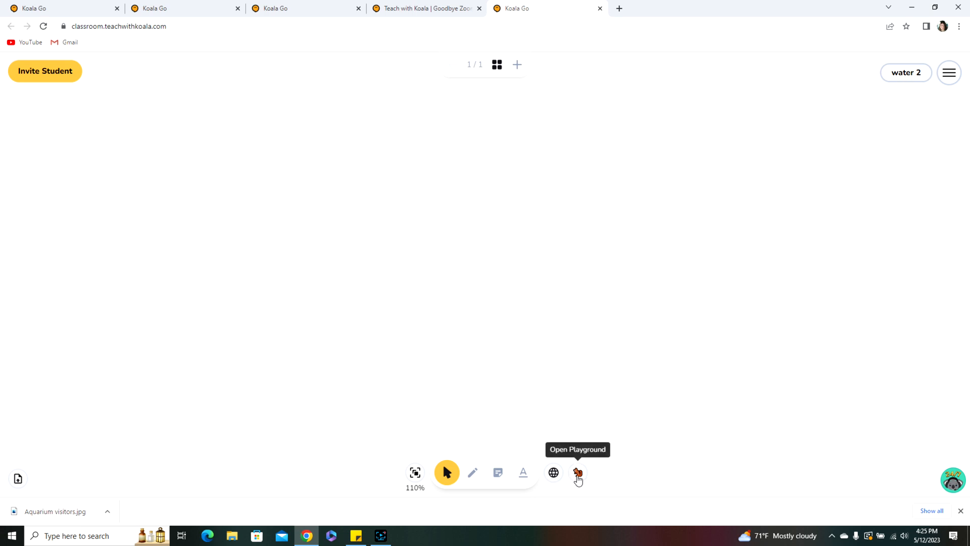
Open the activity's playground and begin resetting it with the Plain Grass Field template
left_click(577, 474)
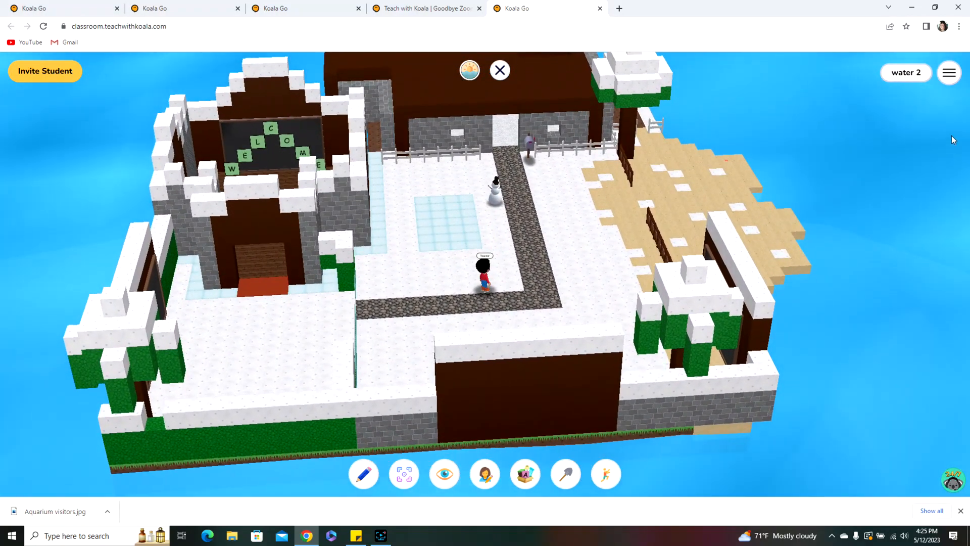
left_click(950, 76)
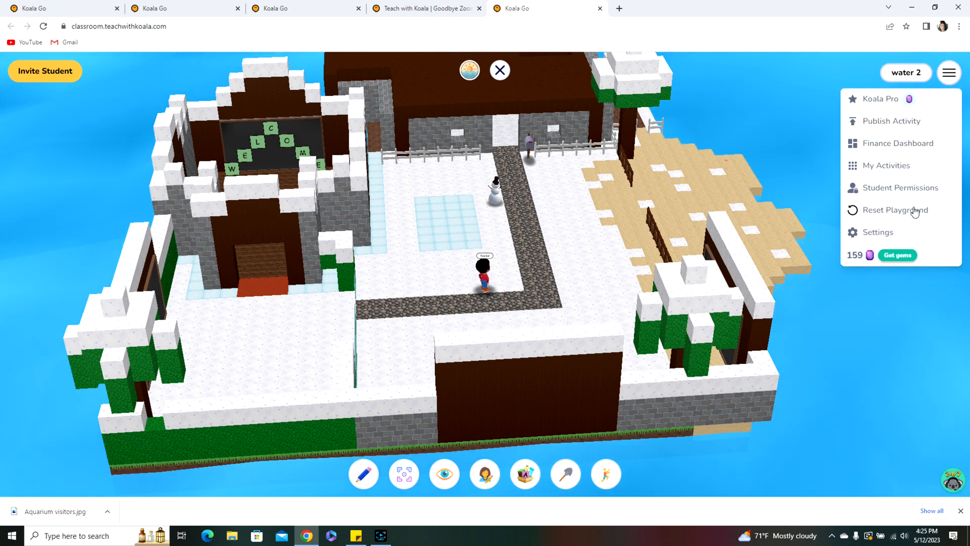
left_click(873, 212)
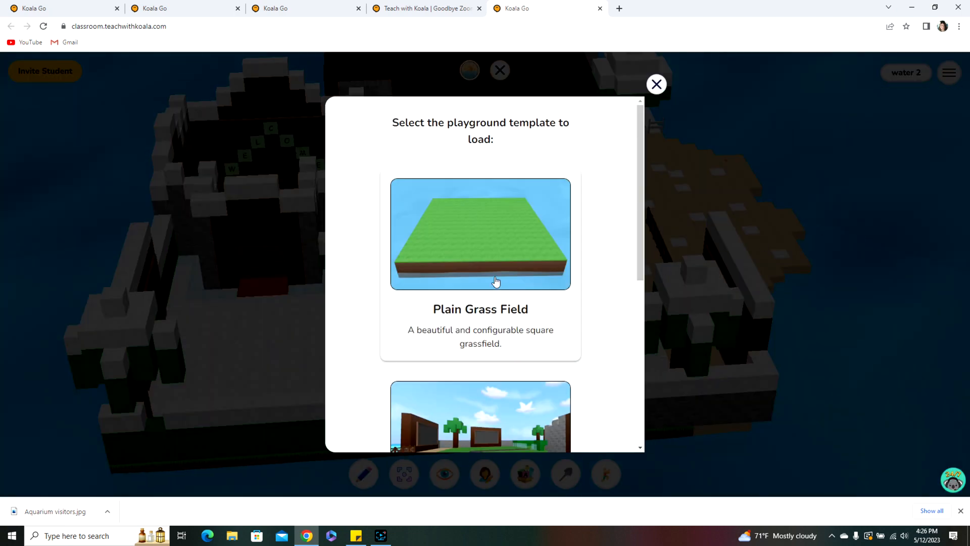
left_click(496, 281)
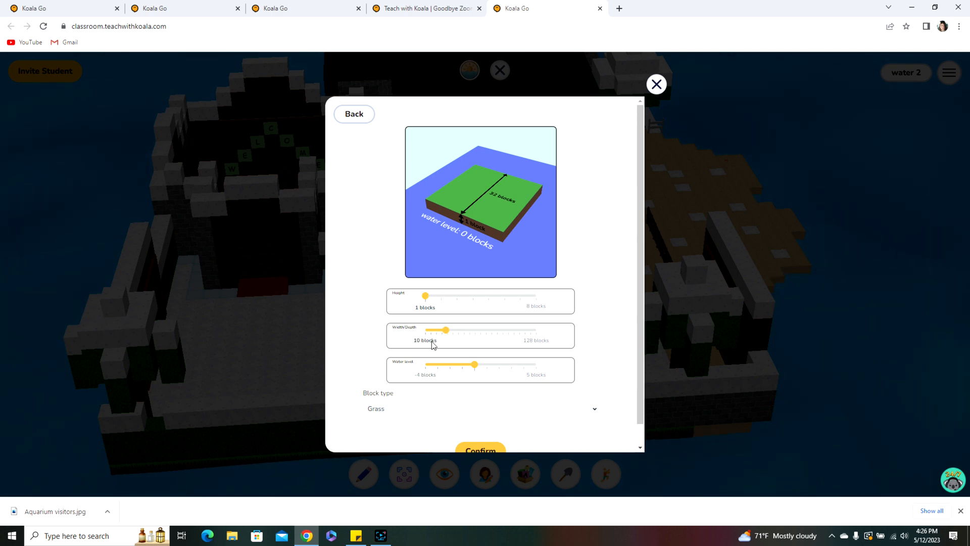
Set the field's width/depth to 41 blocks and its block type to Sand, and load the configured template
mouse_move(447, 334)
left_mouse_down()
mouse_move(533, 339)
mouse_move(456, 339)
left_mouse_up()
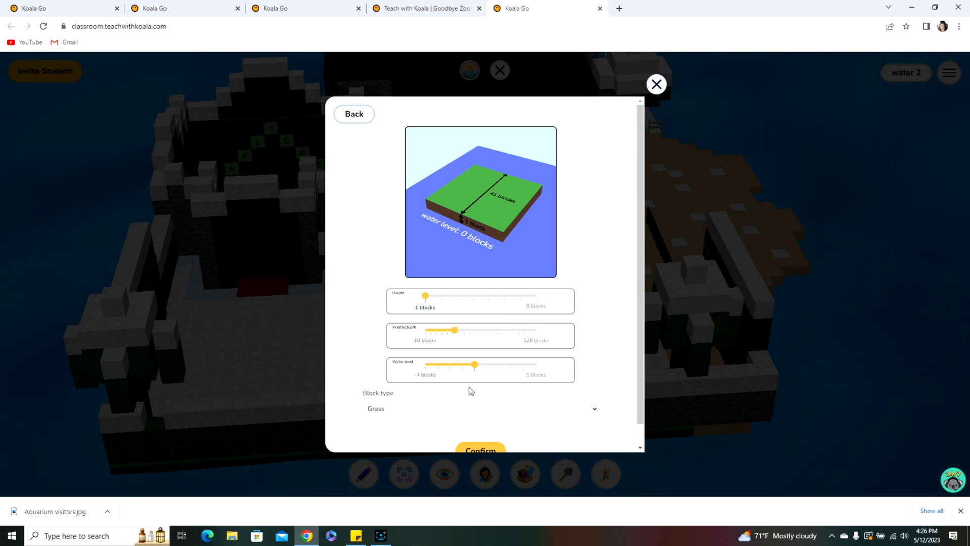
scroll(531, 391, "down", 1)
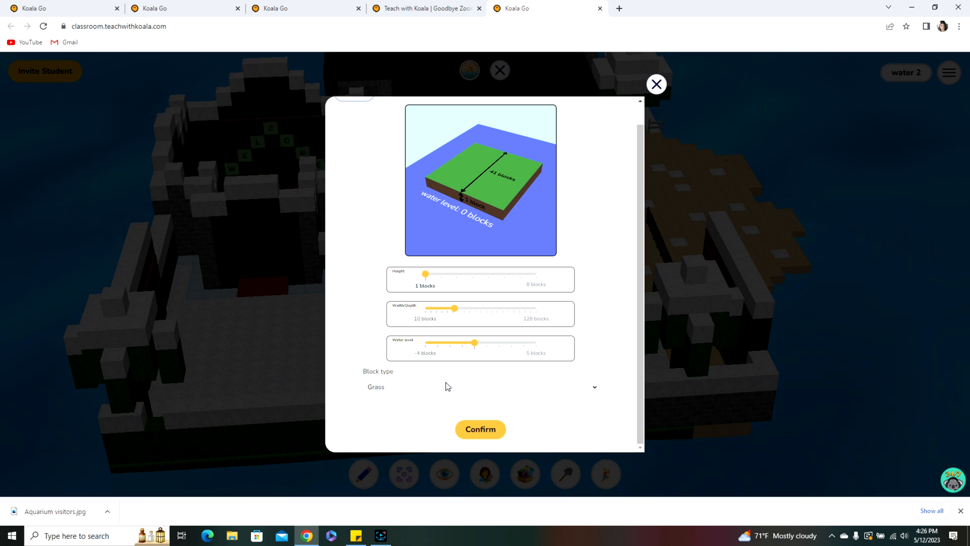
left_click(594, 389)
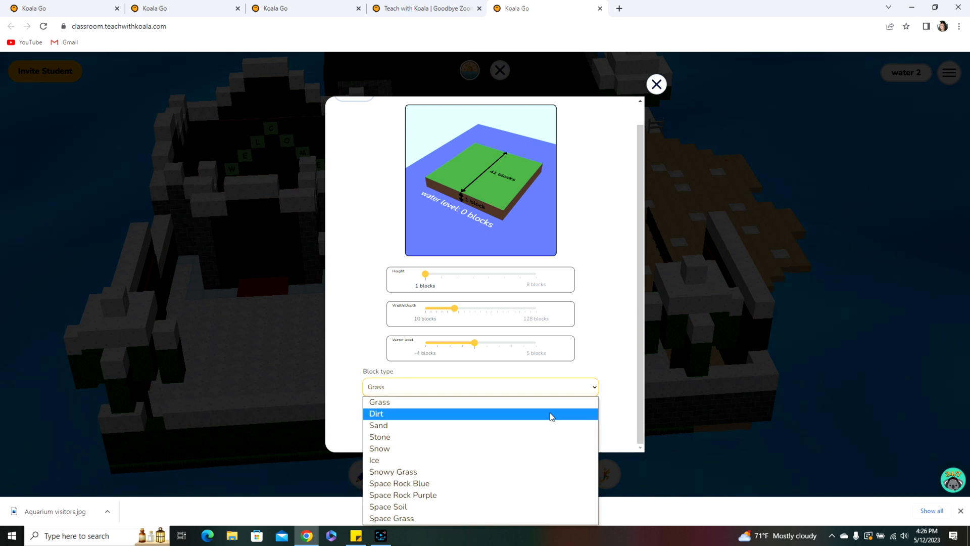
left_click(548, 426)
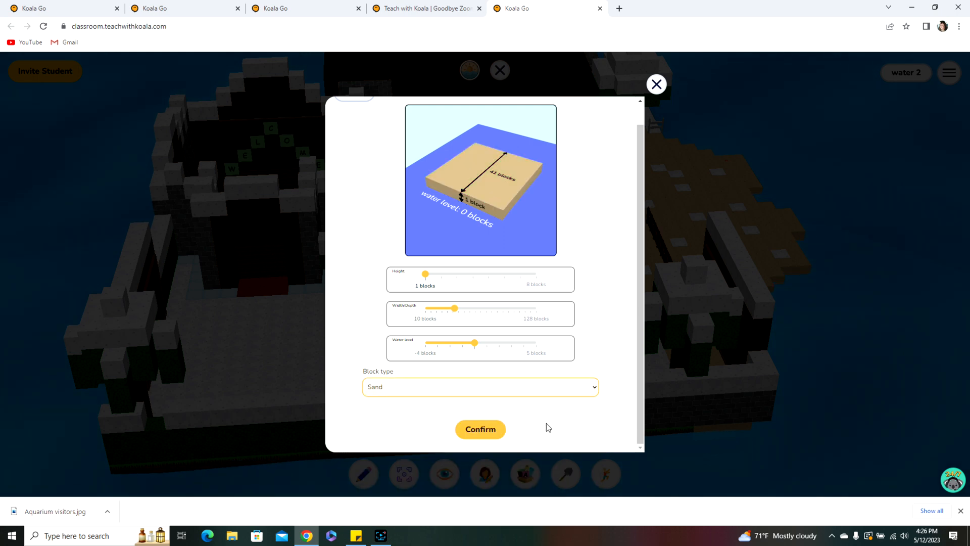
left_click(594, 391)
left_click(594, 393)
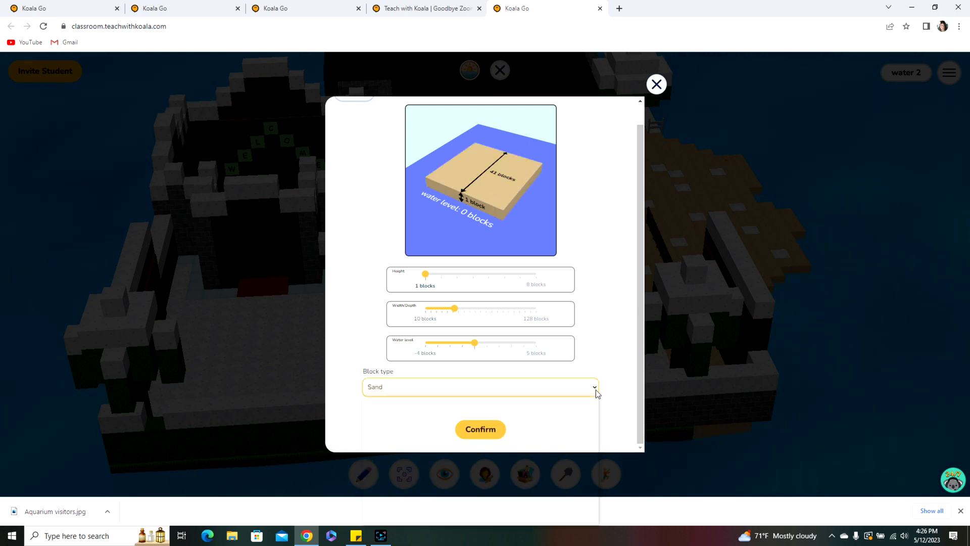
left_click(595, 390)
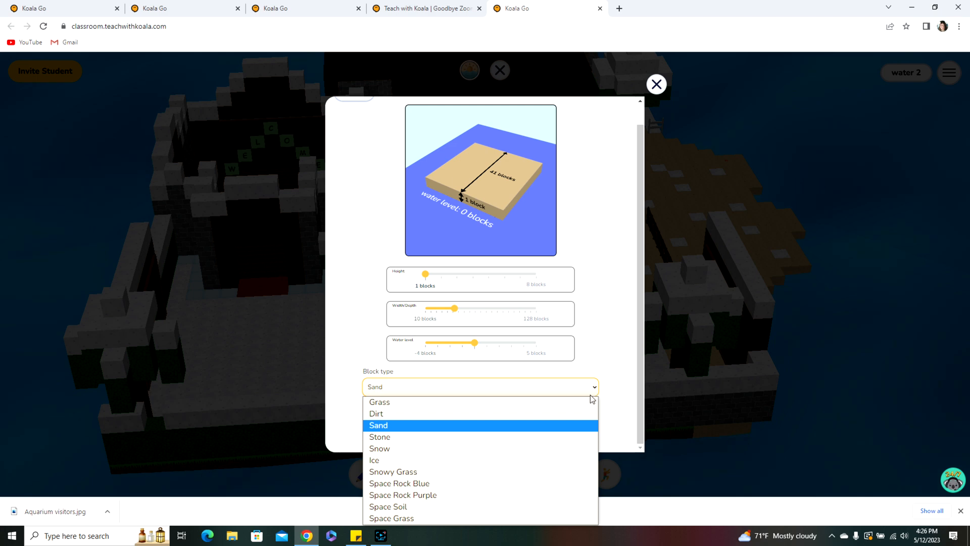
left_click(584, 428)
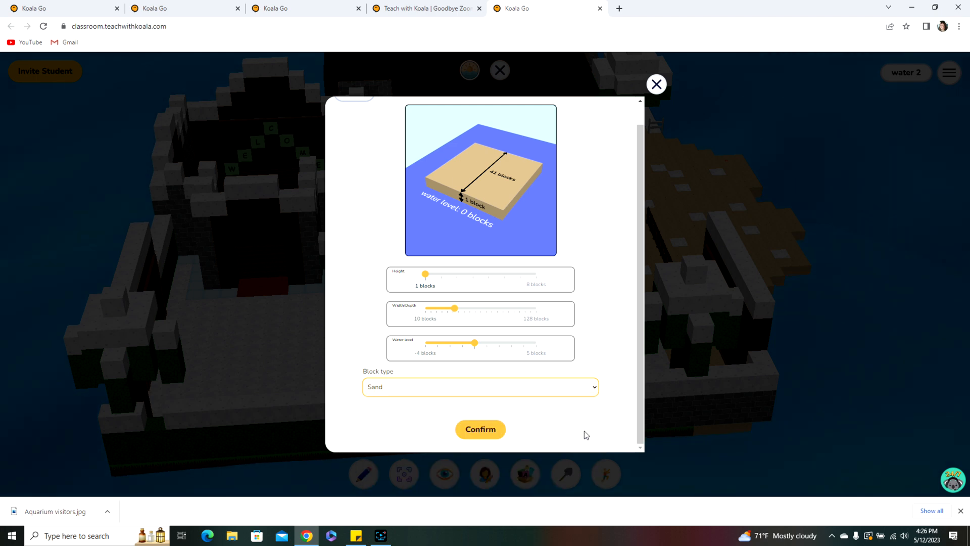
left_click(480, 434)
left_click(451, 305)
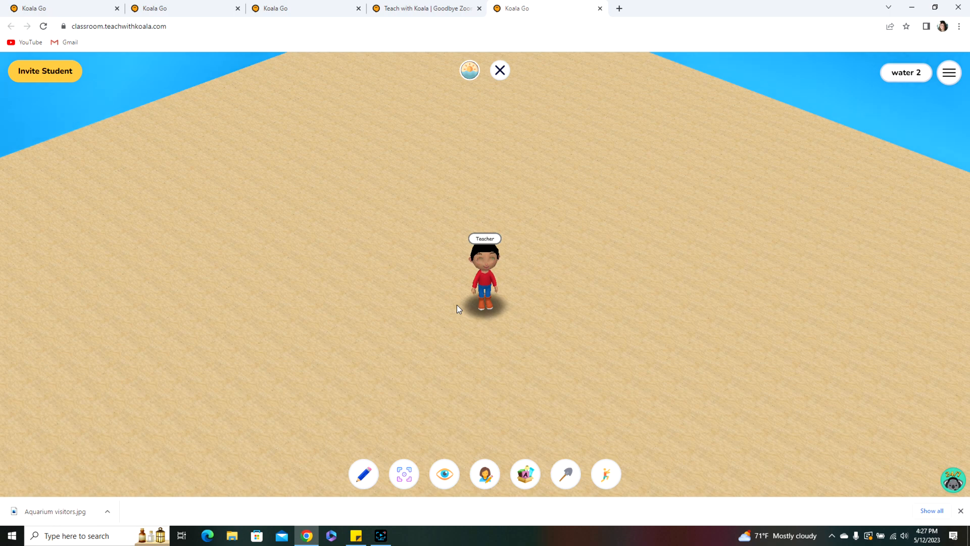
Walk the teacher avatar across the sand field to its edge beside the water
key("Right")
key("Right")
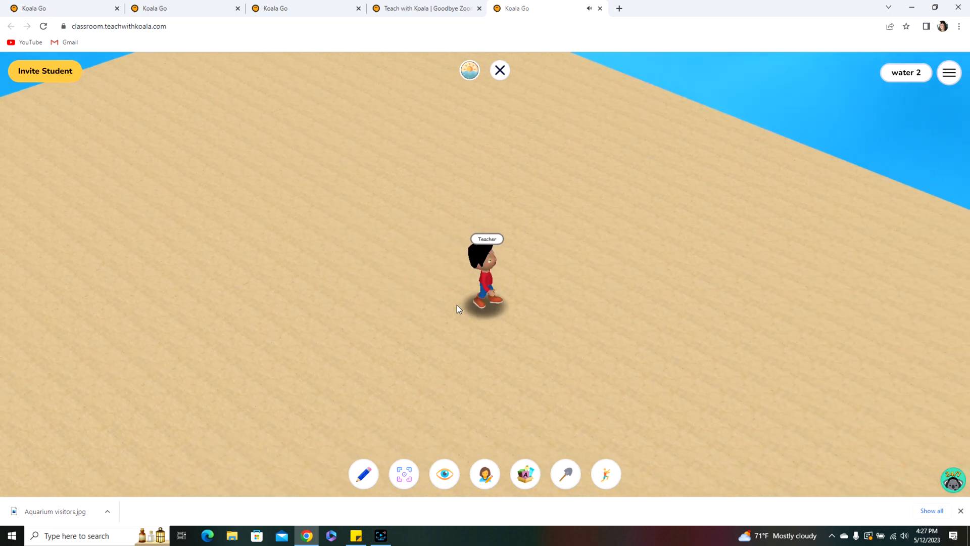
key("Right")
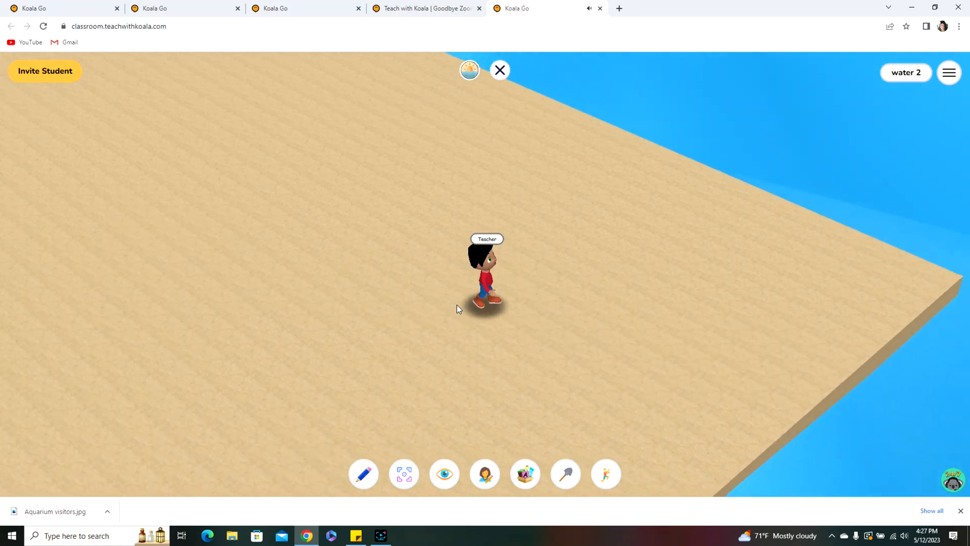
key("Right")
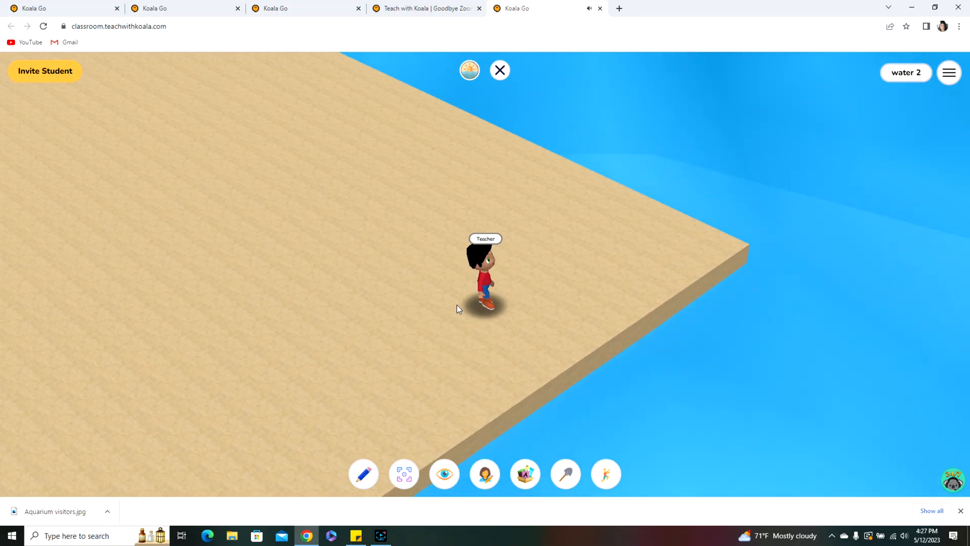
key("Right")
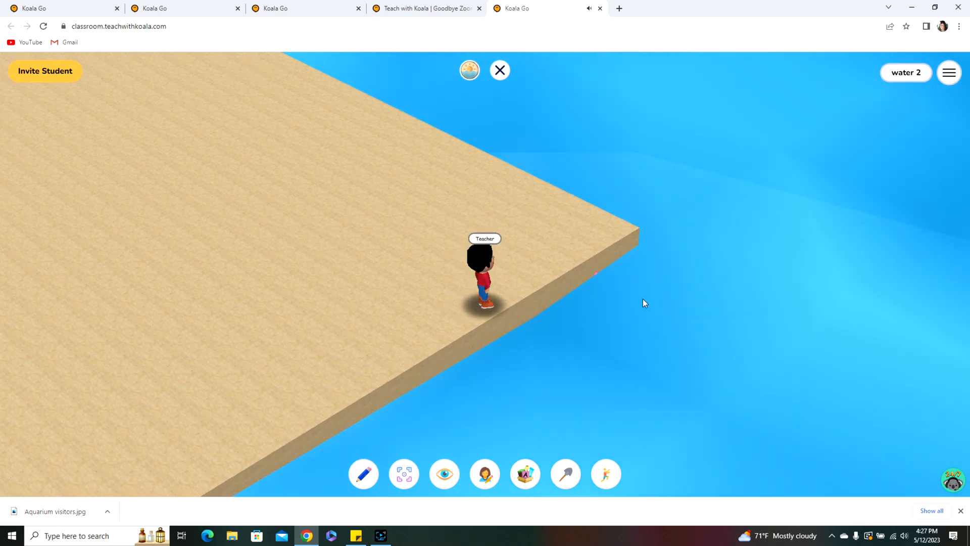
Examine the sand field and the surrounding water from several angles, from the ground and with the avatar gliding in the air
left_click_drag(644, 298, 589, 181)
left_click_drag(644, 381, 630, 324)
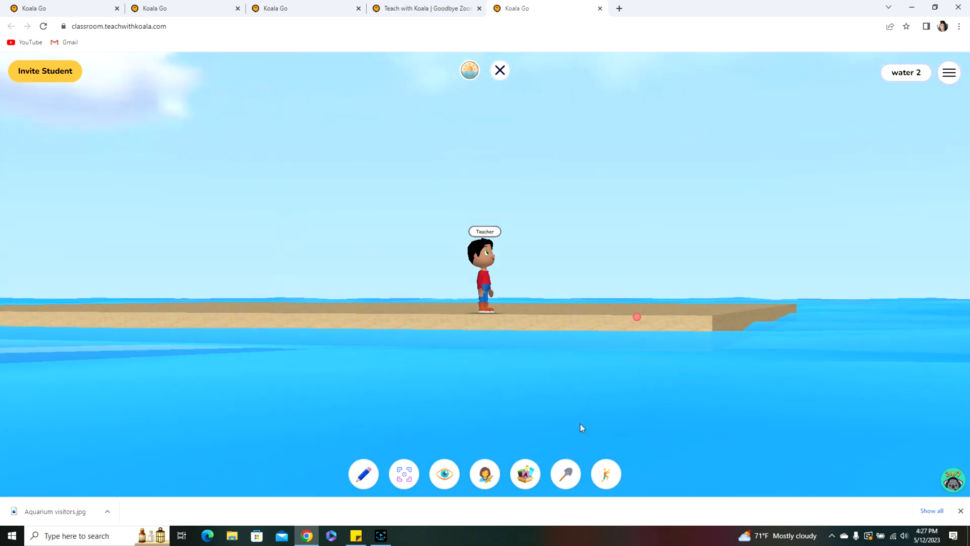
left_click_drag(502, 392, 478, 418)
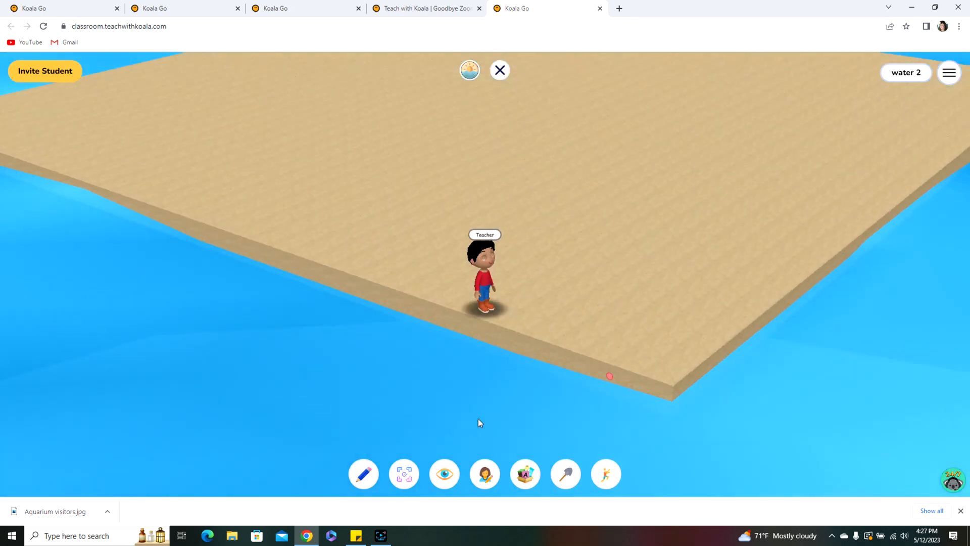
left_click_drag(714, 226, 640, 253)
left_click_drag(886, 294, 750, 310)
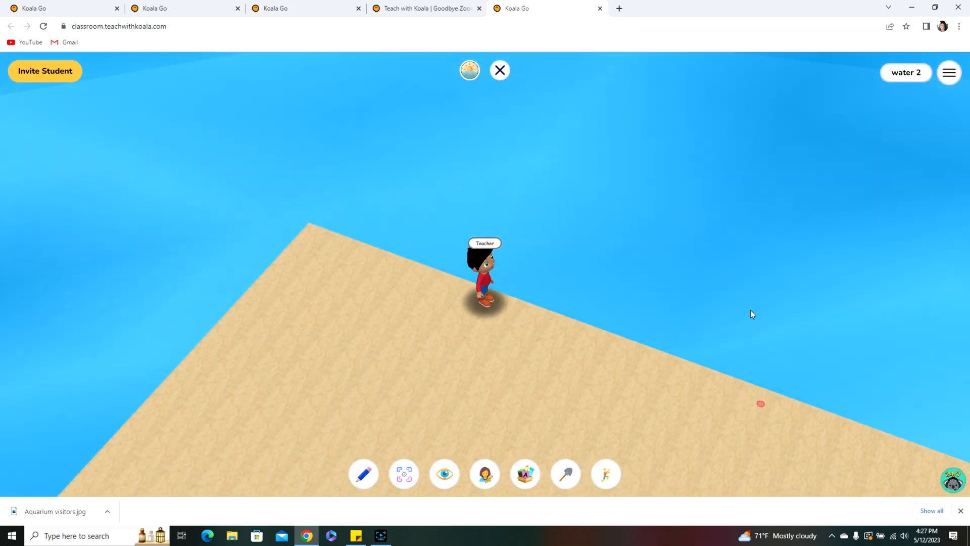
key("Up")
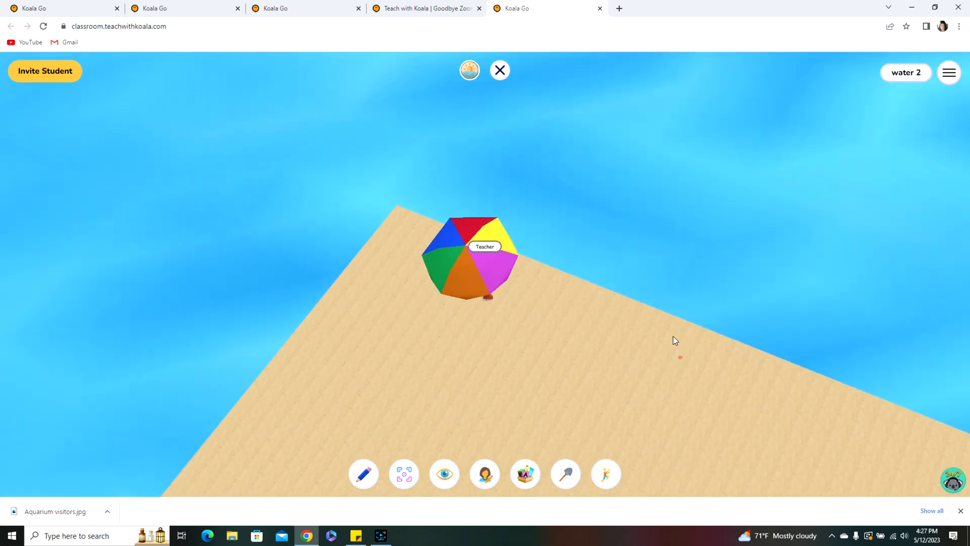
key("Left")
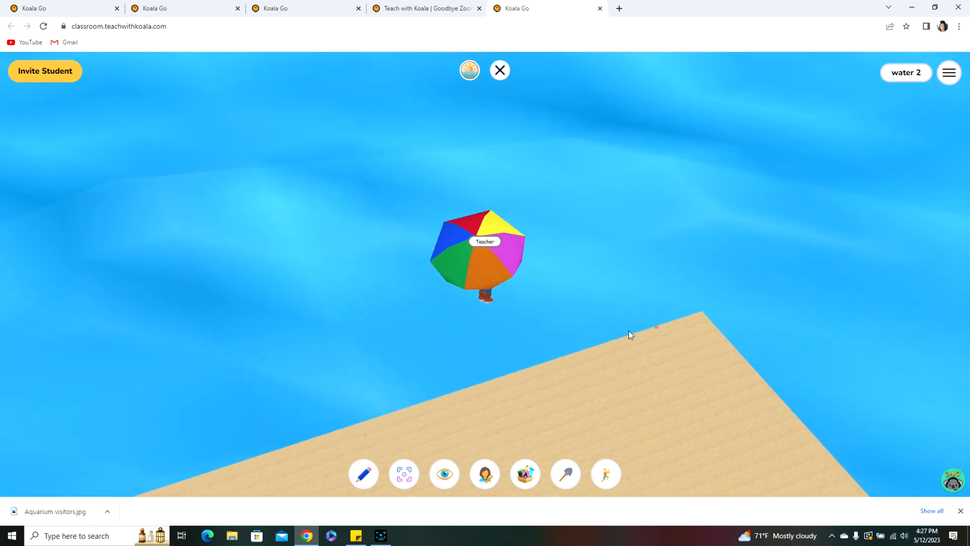
left_click_drag(629, 330, 596, 314)
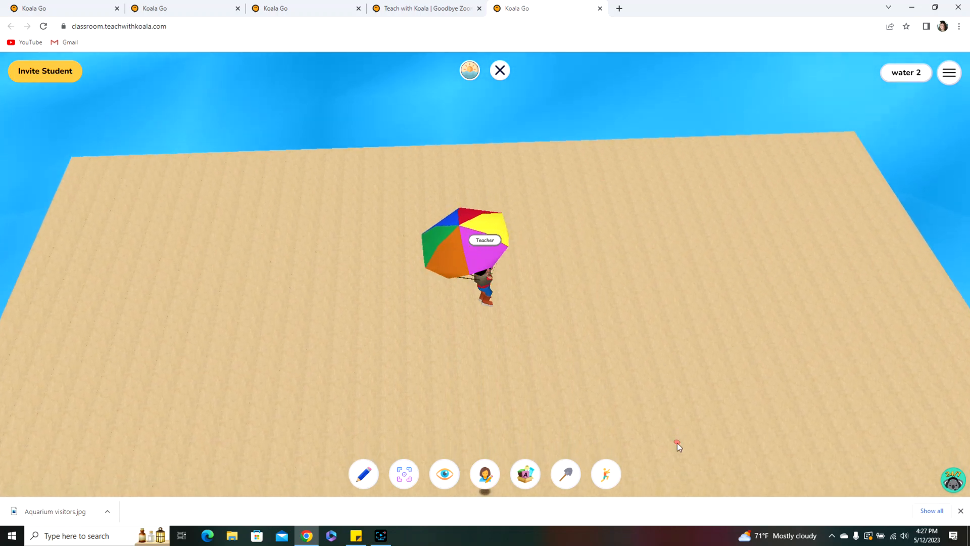
Choose the Stone block and build two stacked rectangular layers on the sand beside the avatar, the upper one narrower
left_click(526, 474)
left_click(857, 230)
left_click(856, 230)
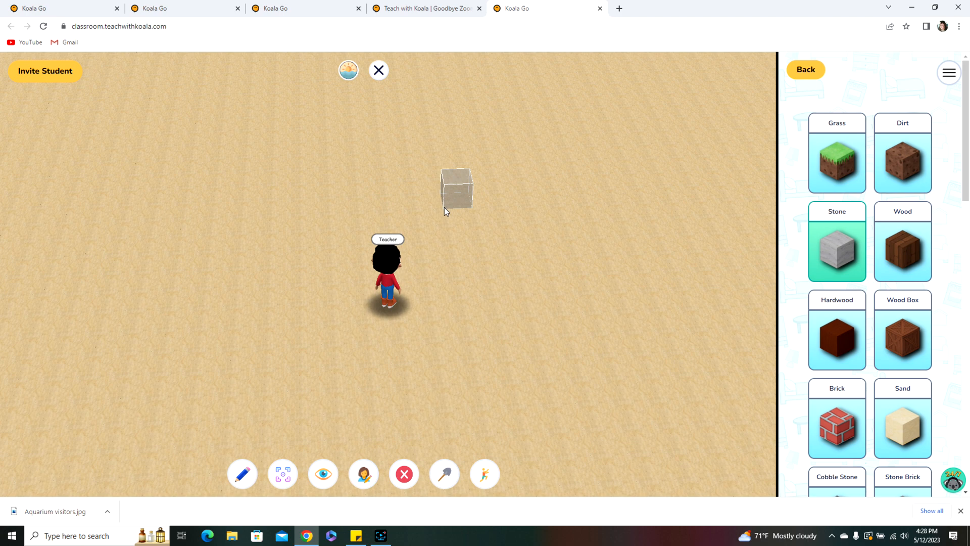
left_click_drag(462, 230, 459, 220)
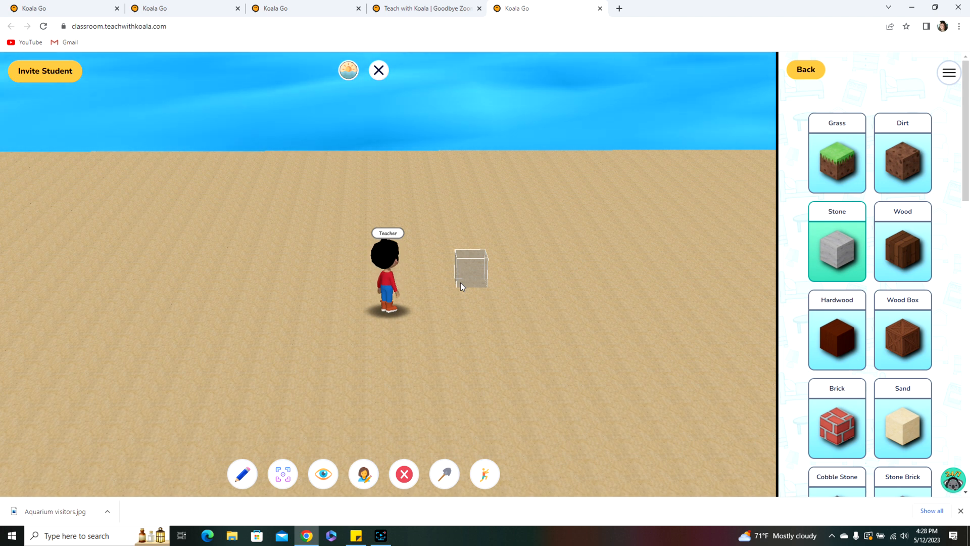
left_click_drag(460, 283, 686, 442)
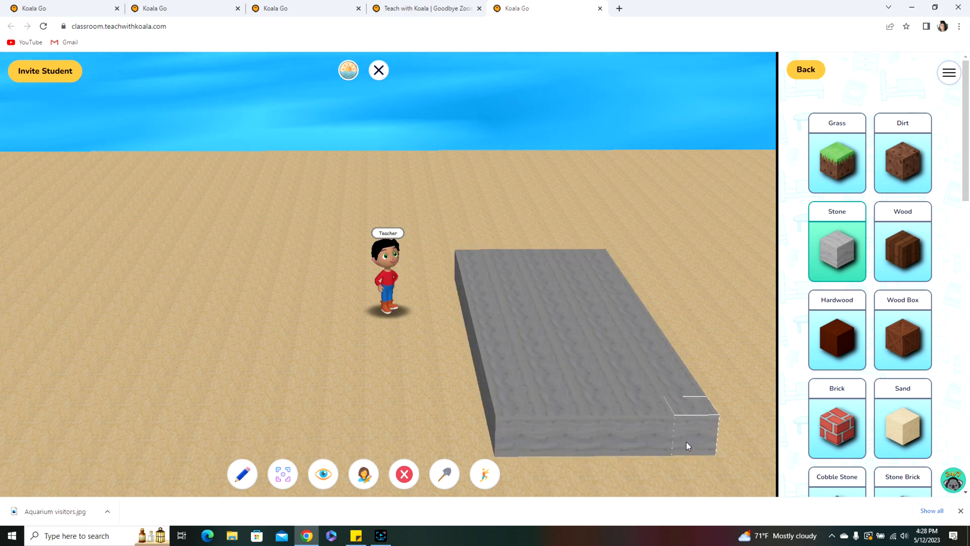
left_click_drag(475, 254, 648, 403)
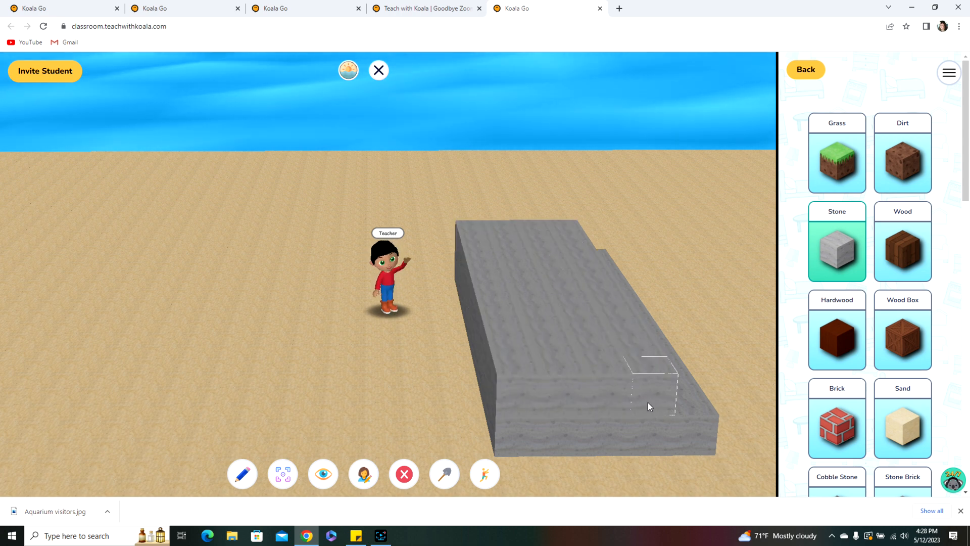
Stack narrower stone layers on the base to form a stepped mountain, and add a stone row along its upper side
left_click_drag(511, 248, 632, 362)
left_click_drag(550, 254, 581, 323)
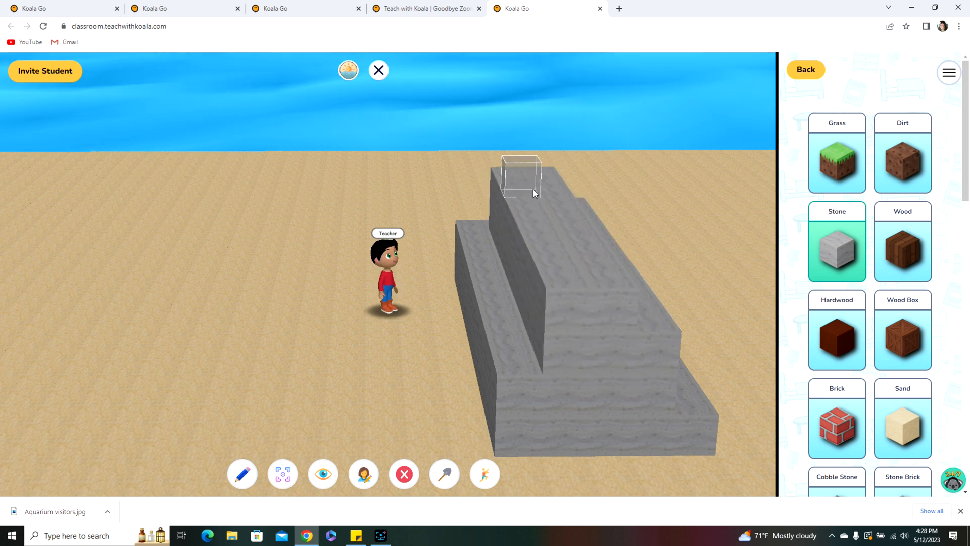
left_click_drag(538, 192, 580, 287)
left_click_drag(524, 147, 604, 235)
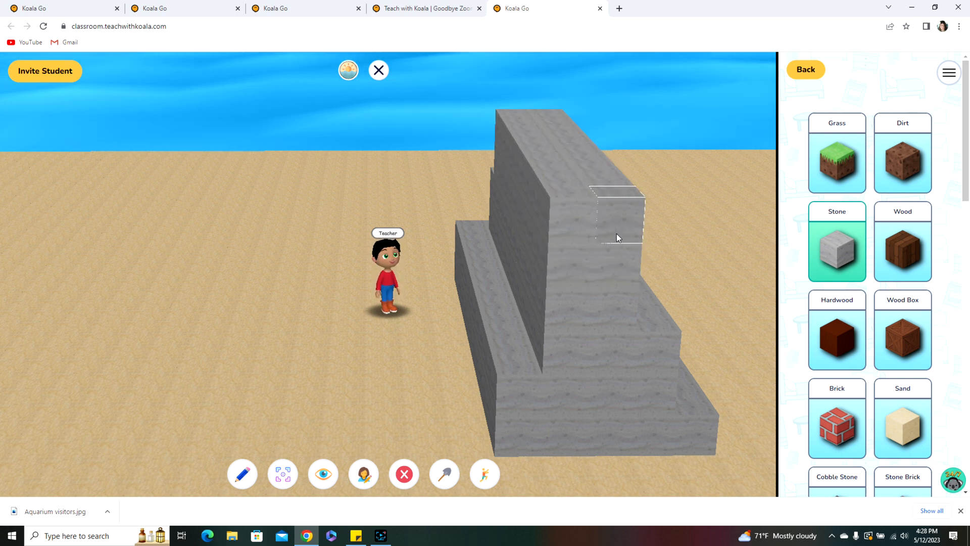
right_click_drag(438, 250, 518, 252)
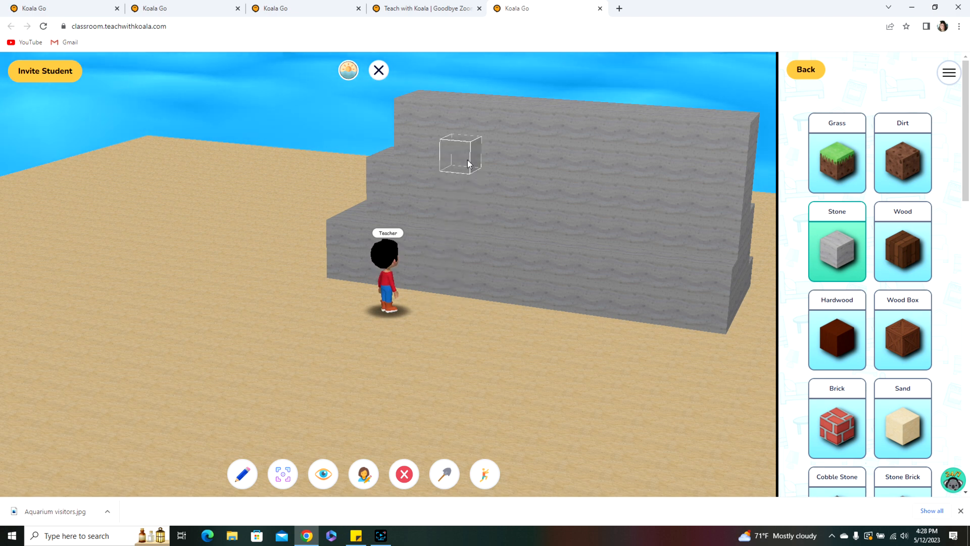
left_click_drag(414, 143, 678, 178)
Choose the Grass block and lay a row of grass blocks along the top of the stone mountain
right_click_drag(543, 162, 498, 210)
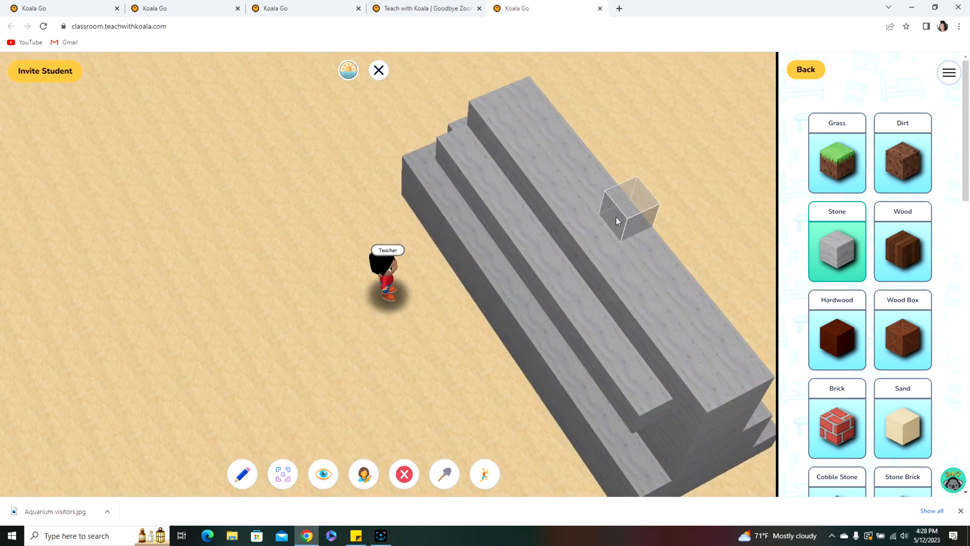
left_click(836, 175)
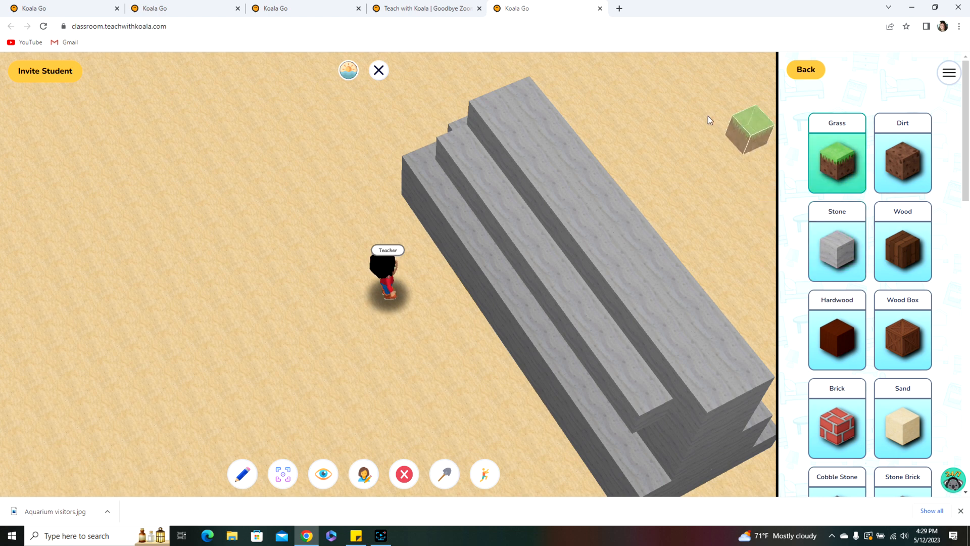
left_click_drag(496, 110, 642, 305)
left_click_drag(693, 374, 699, 387)
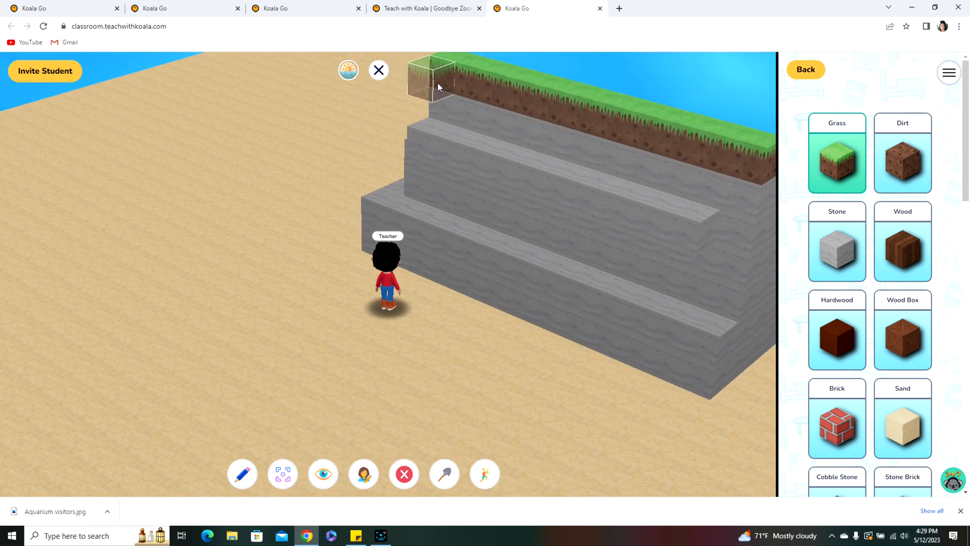
Extend the grass on the mountain top outward with parallel rows overhanging the avatar's side
left_click_drag(437, 83, 643, 146)
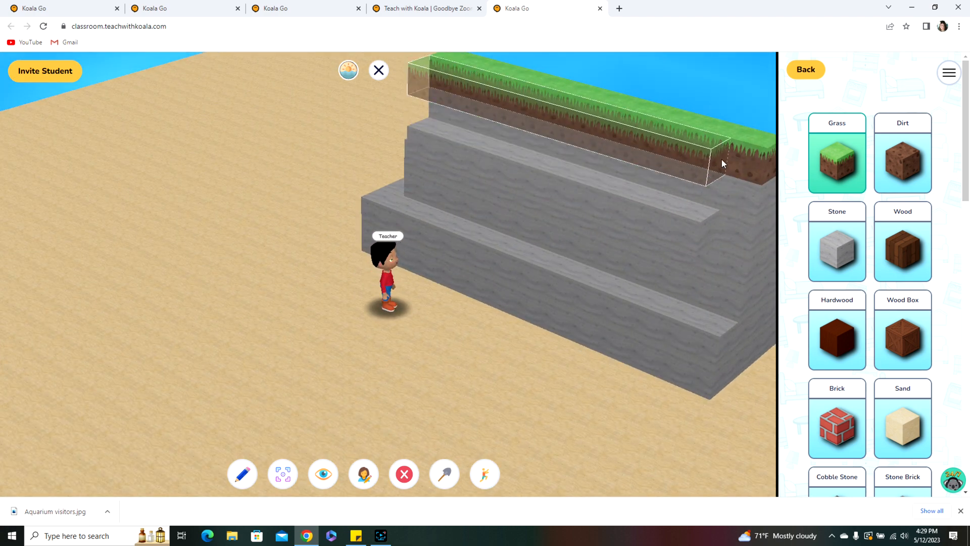
left_click_drag(750, 165, 750, 166)
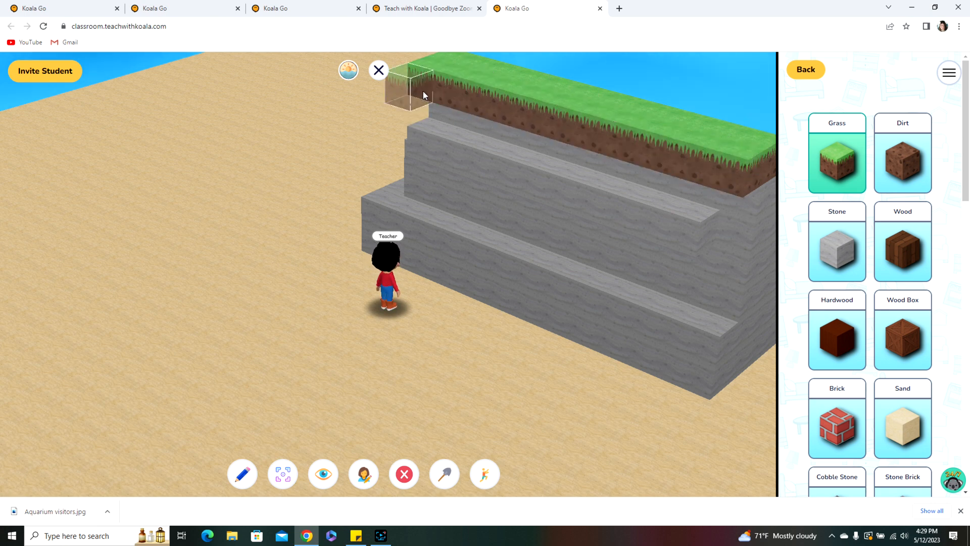
left_click_drag(482, 124, 582, 141)
left_click_drag(650, 145, 651, 146)
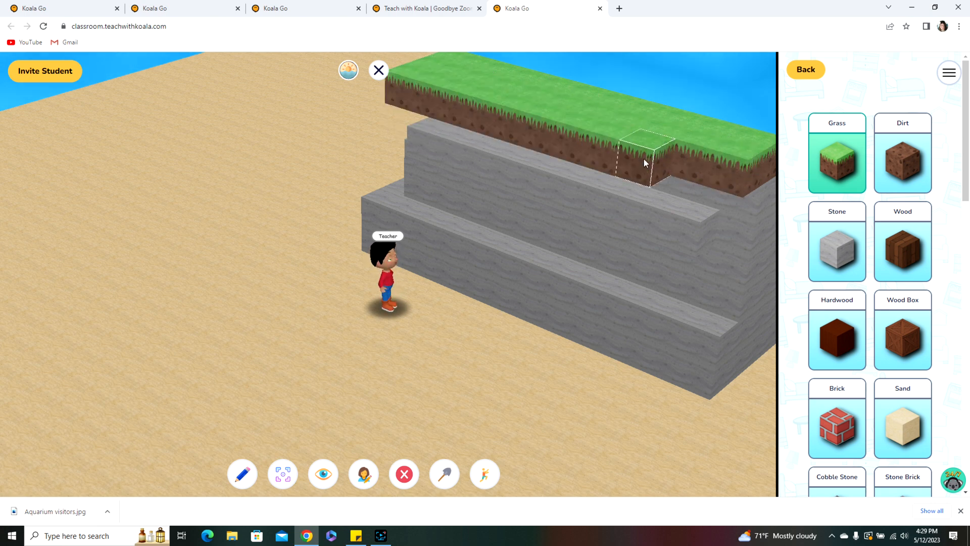
left_click(716, 174)
left_click_drag(471, 112, 628, 144)
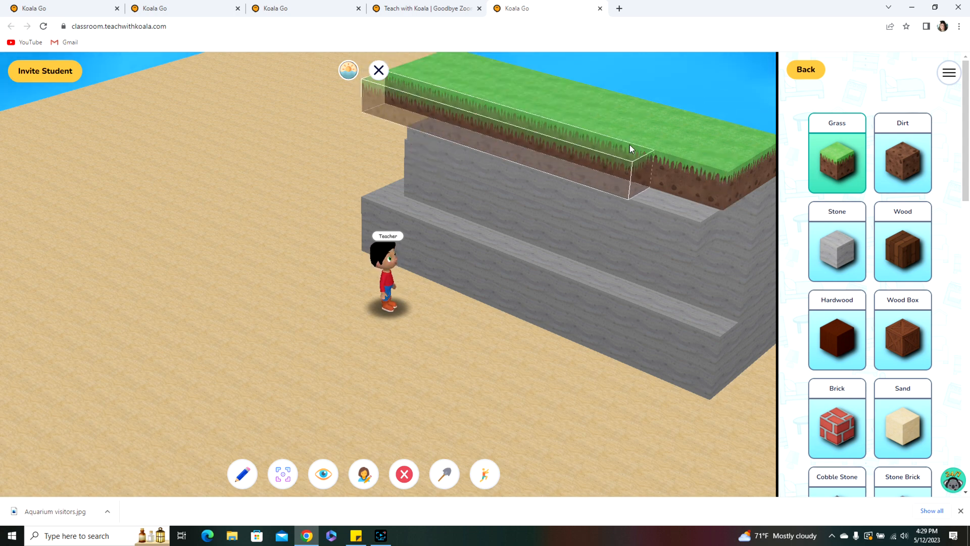
left_click_drag(705, 190, 705, 189)
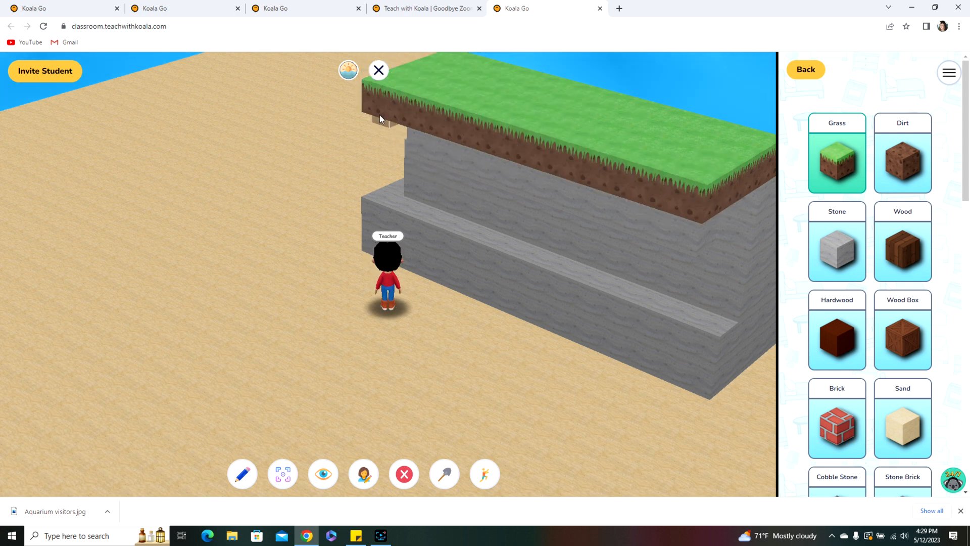
left_click_drag(382, 104, 679, 189)
left_click_drag(357, 127, 652, 211)
left_click_drag(322, 130, 641, 229)
Add more grass rows along the opposite side of the mountain top to widen the grass platform
right_click_drag(529, 186, 479, 183)
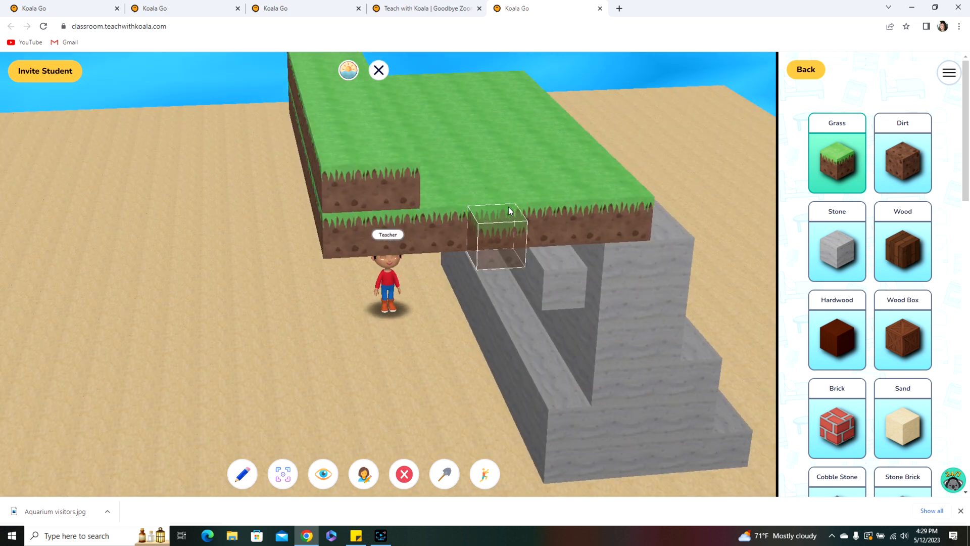
right_click_drag(621, 192, 540, 138)
left_click_drag(111, 110, 323, 102)
left_click_drag(478, 95, 480, 96)
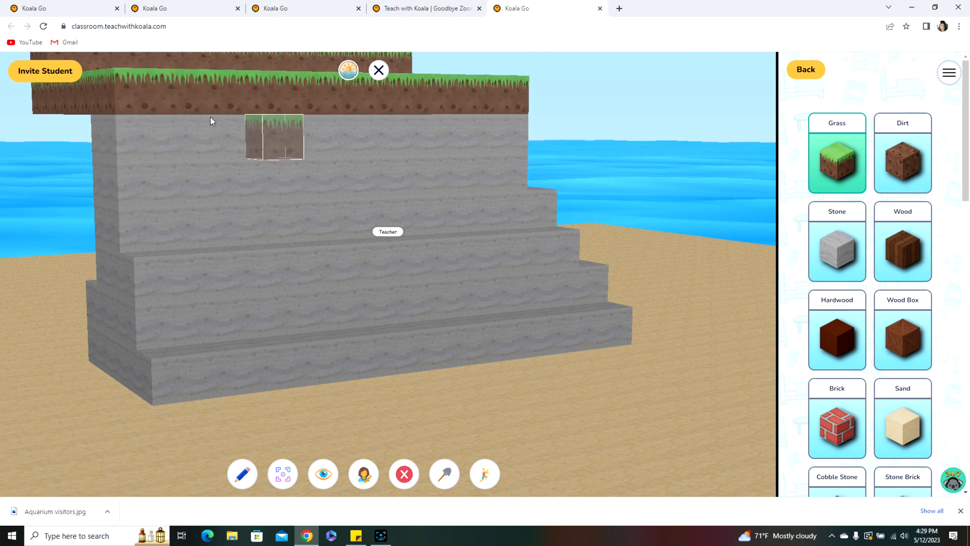
left_click_drag(359, 110, 522, 96)
left_click_drag(199, 110, 413, 116)
left_click_drag(493, 101, 517, 102)
Remove the extra upper layer of grass blocks to leave a single flat grass platform
right_click_drag(526, 134, 263, 182)
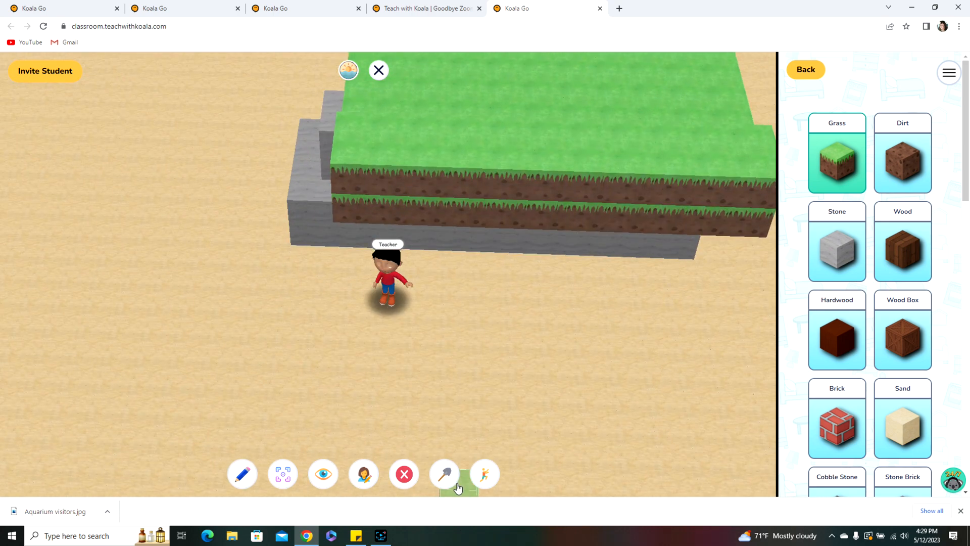
left_click(444, 474)
left_click_drag(441, 117, 613, 169)
left_click_drag(759, 165, 839, 144)
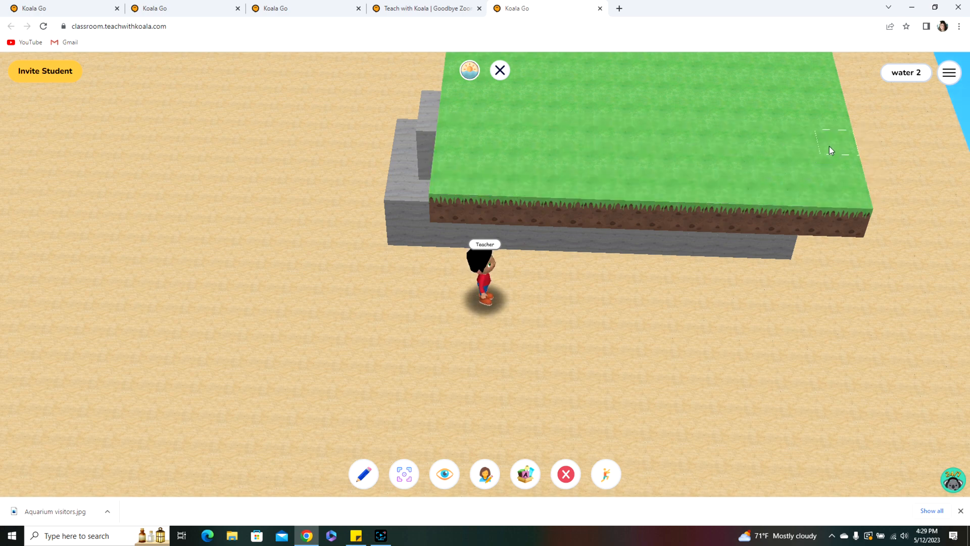
Dig away the upper stone layers under the grass platform, leaving only the lowest stone rows on the sand
right_click_drag(538, 193, 624, 193)
right_click_drag(169, 204, 295, 181)
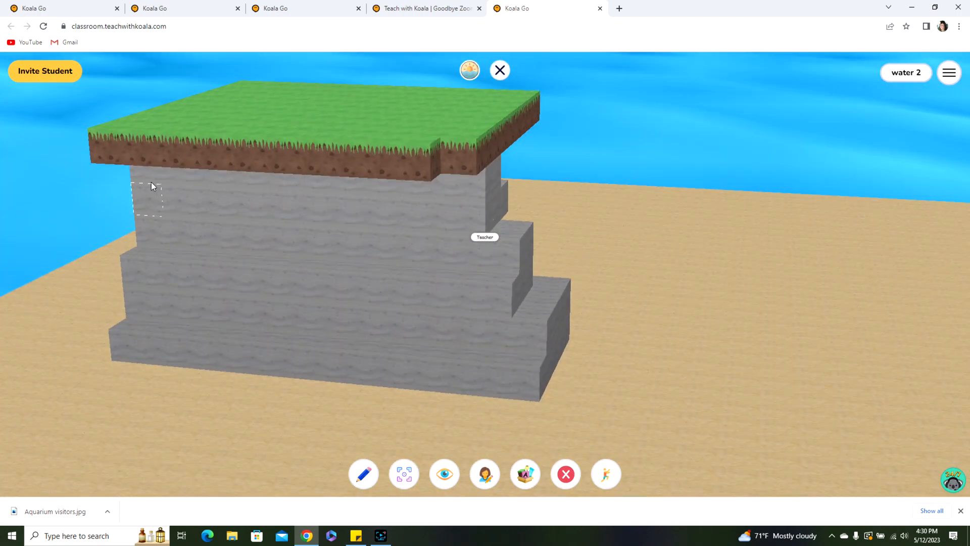
left_click_drag(145, 176, 540, 348)
left_click_drag(151, 215, 498, 356)
left_click_drag(140, 176, 510, 299)
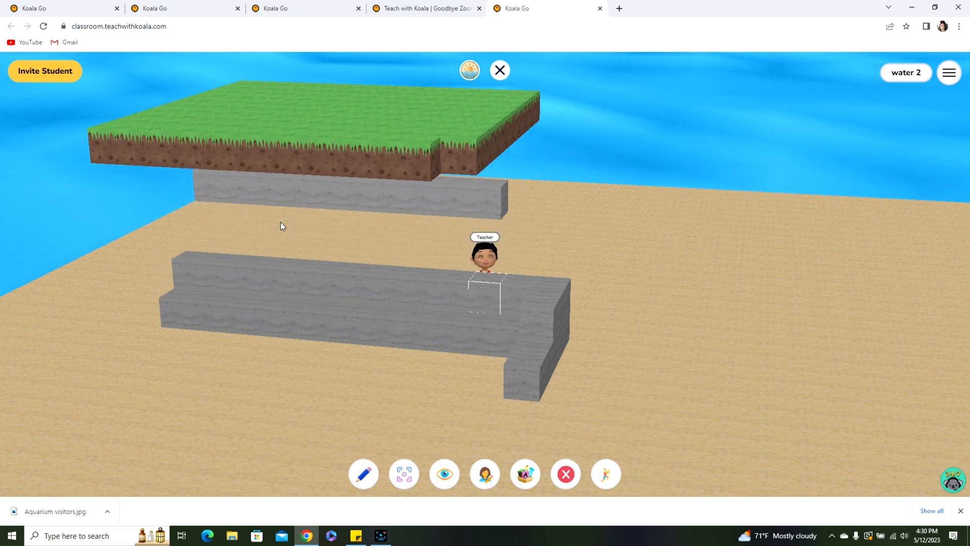
left_click_drag(202, 190, 492, 202)
left_click_drag(250, 294, 444, 318)
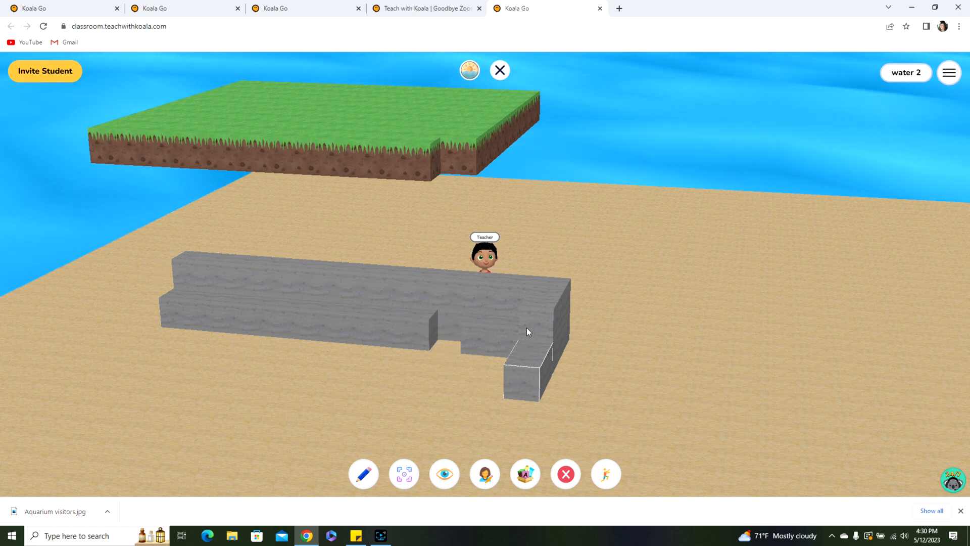
left_click_drag(529, 299, 530, 358)
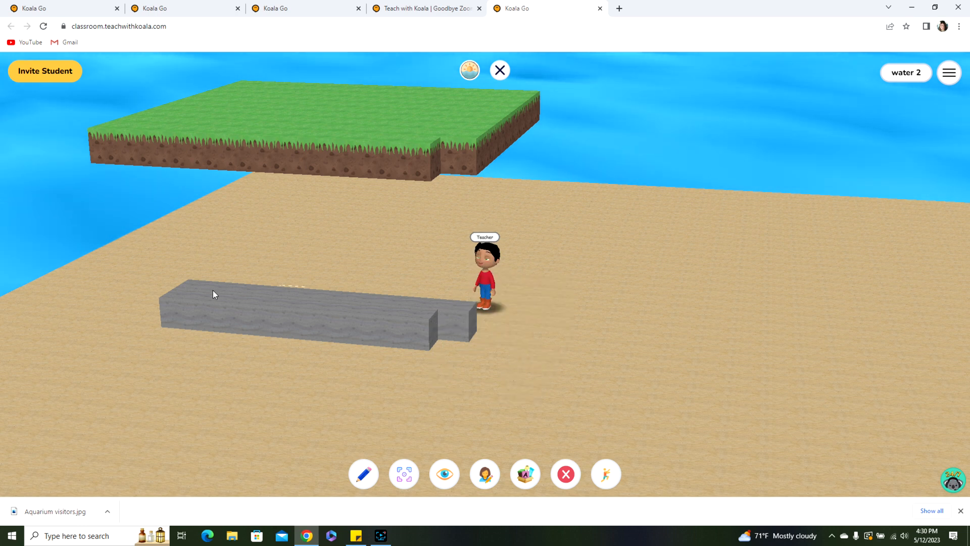
Remove the remaining stone rows and the sand beneath them to open a hole to the water, and stop digging
left_click(193, 299)
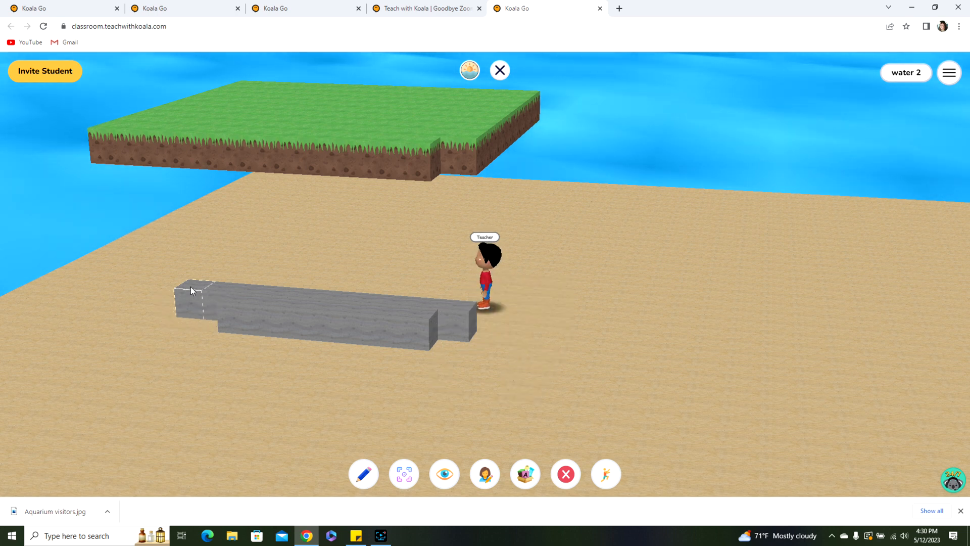
left_click(191, 288)
left_click(213, 291)
left_click(241, 305)
left_click(248, 303)
left_click(262, 303)
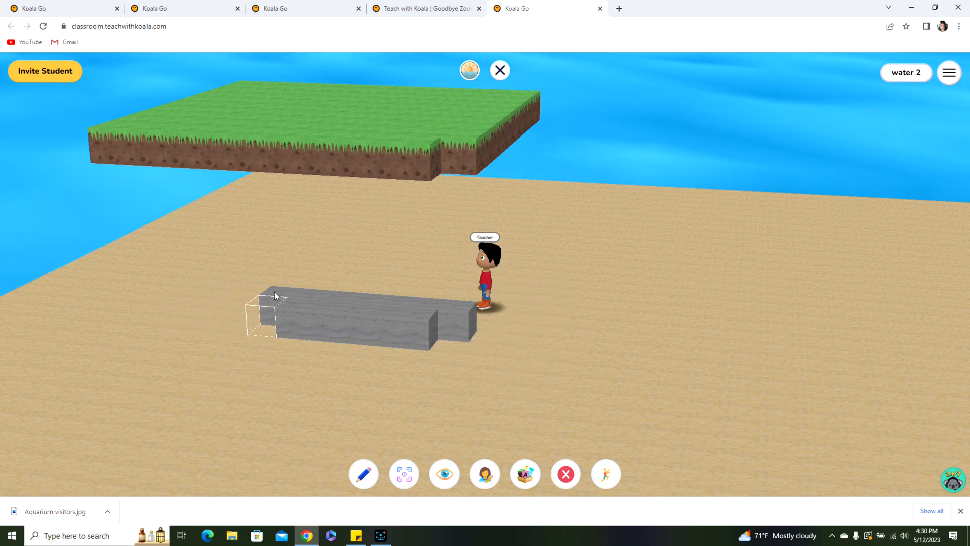
left_click_drag(275, 292, 472, 328)
left_click(471, 328)
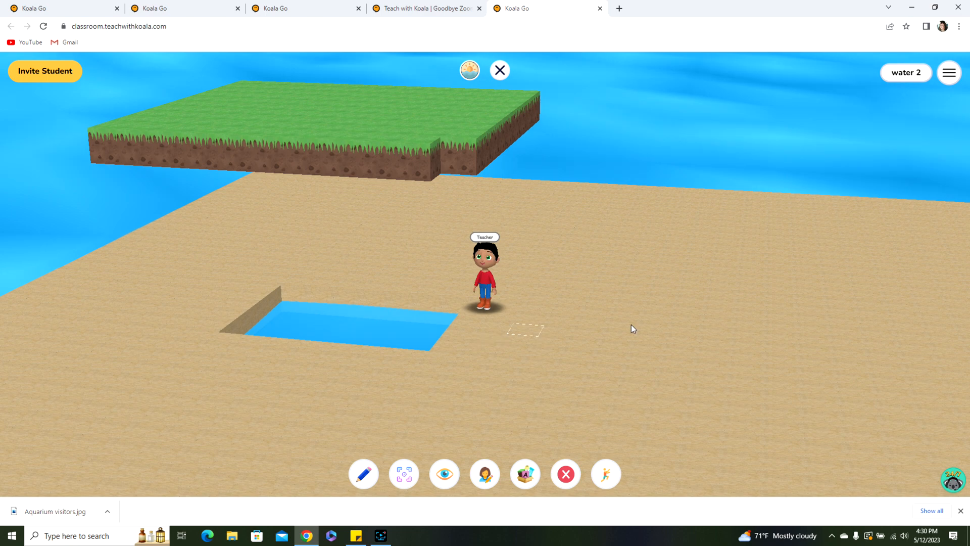
right_click_drag(608, 262, 635, 256)
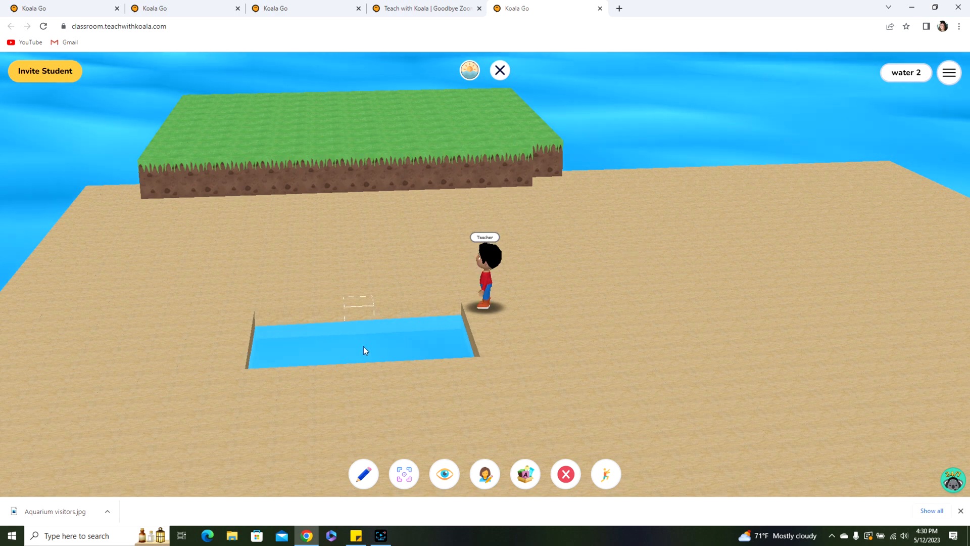
left_click(566, 473)
Choose the Grass block and stack a tall, one-block-wide column in the middle of the floating grass platform
right_click_drag(407, 342, 495, 209)
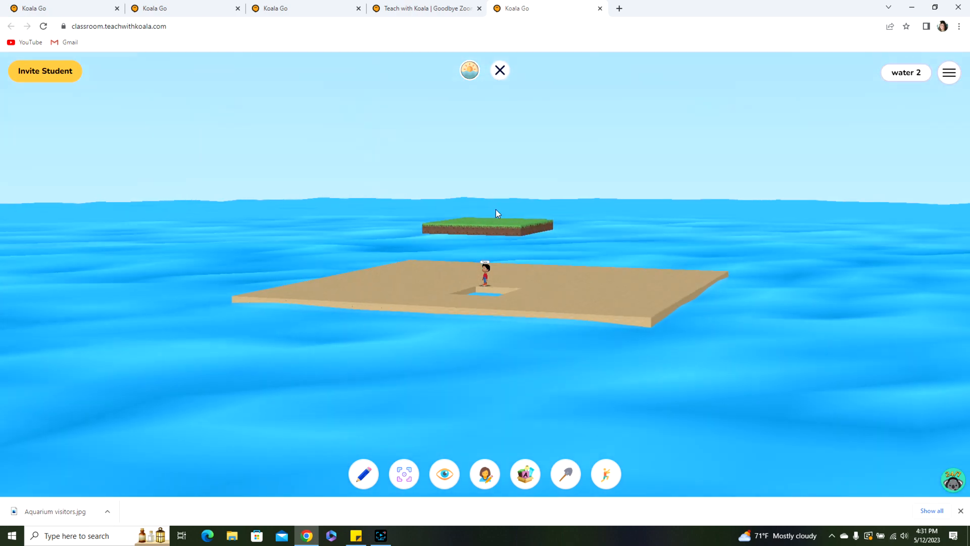
right_click_drag(495, 209, 496, 354)
left_click(526, 474)
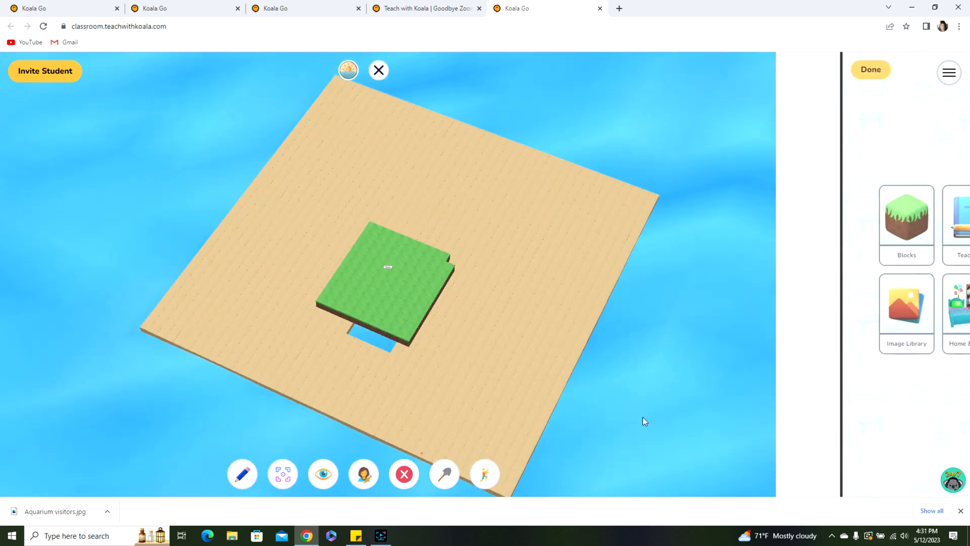
left_click(862, 226)
left_click(836, 162)
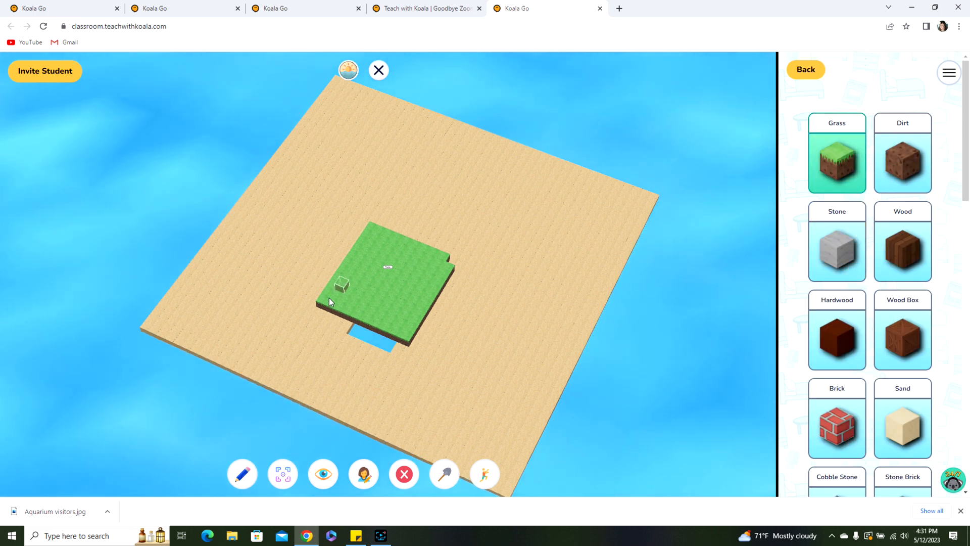
left_click(395, 283)
left_click(393, 274)
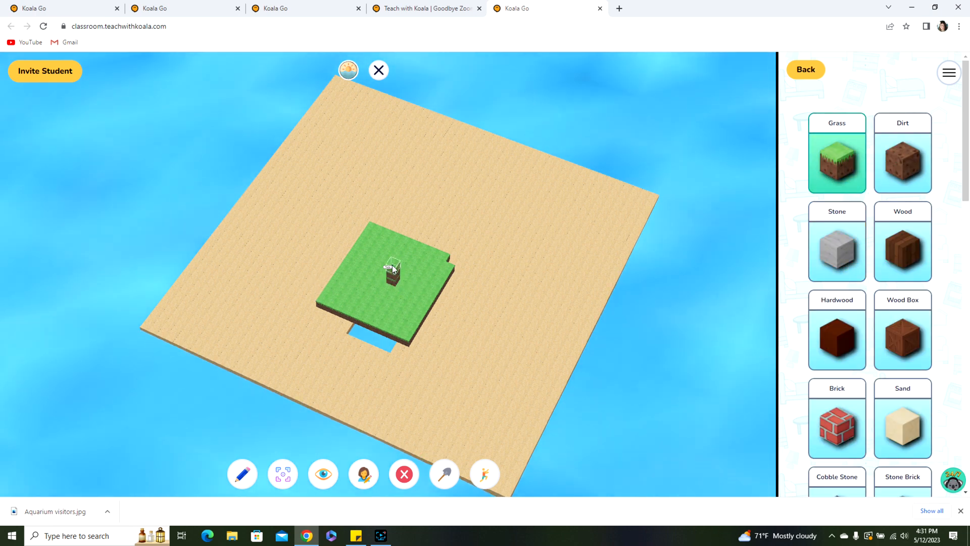
left_click(393, 267)
left_click(393, 260)
left_click(394, 252)
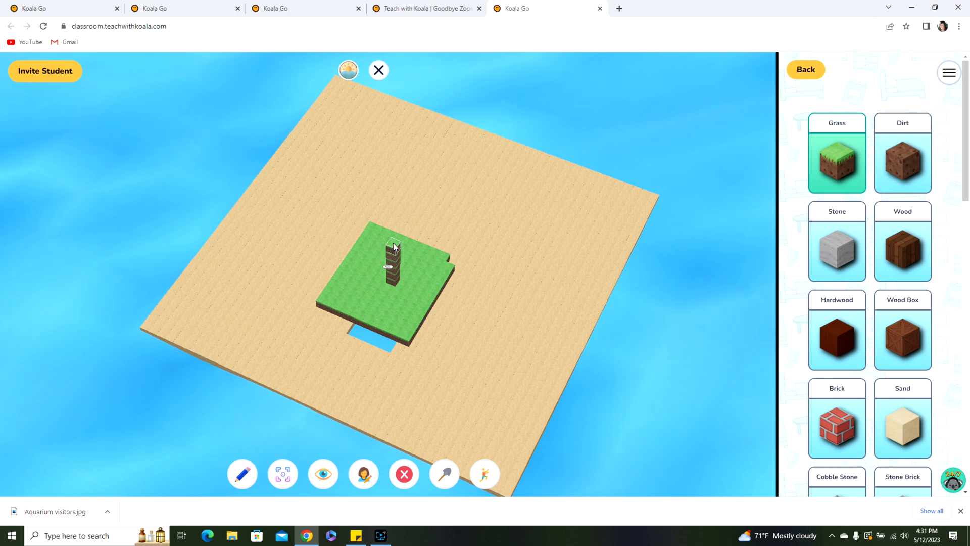
left_click(395, 246)
left_click(393, 243)
left_click(393, 236)
left_click(393, 229)
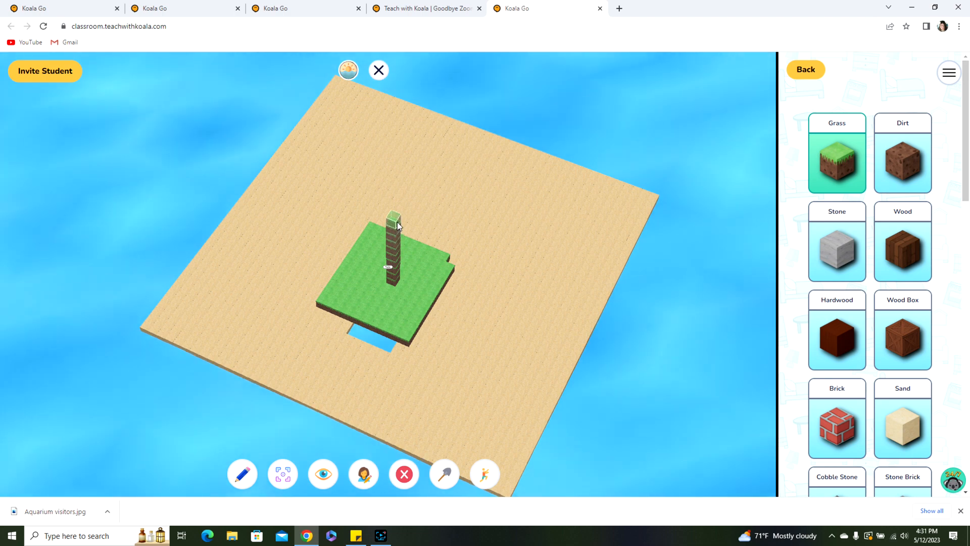
left_click(394, 223)
Choose the Sand block, place sand blocks along the inner edges of the water hole, and finish building
left_click_drag(417, 264, 426, 243)
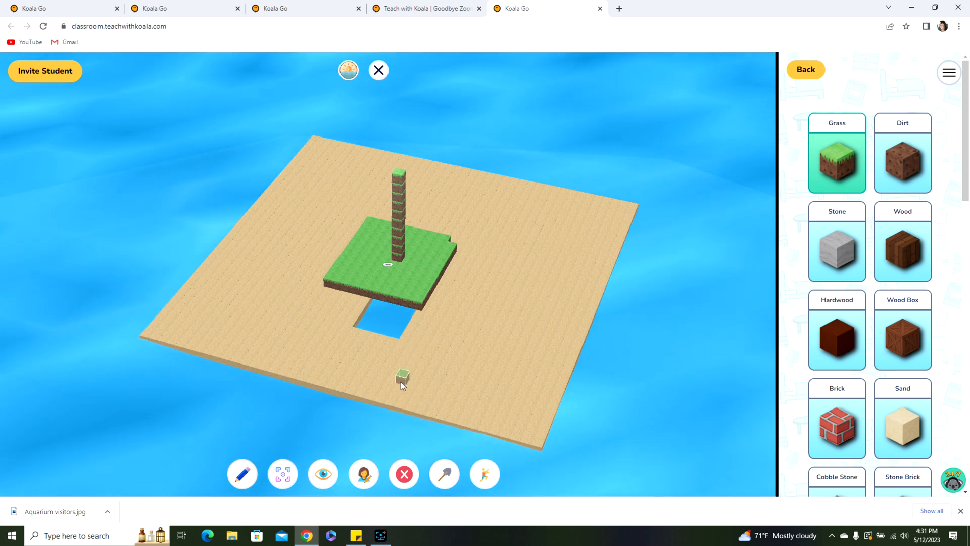
left_click_drag(496, 353, 502, 332)
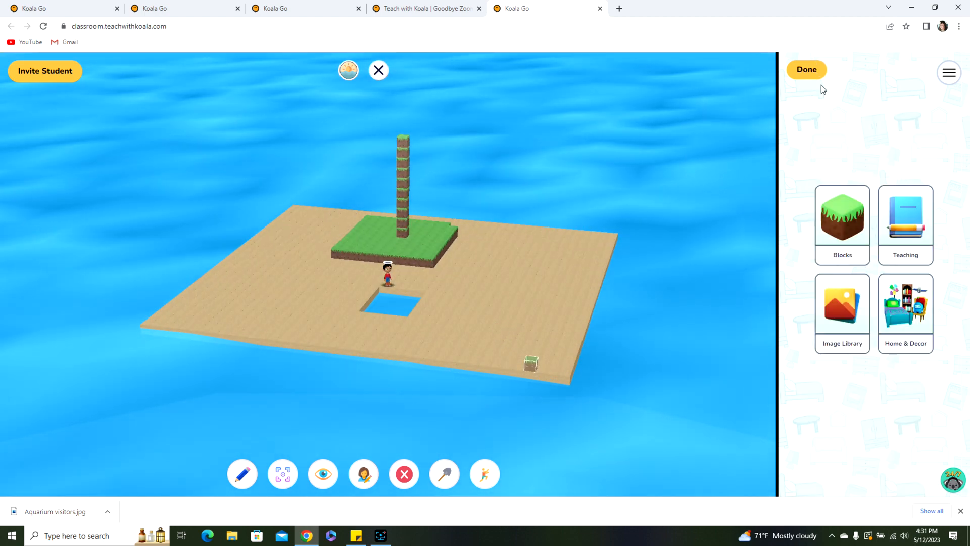
left_click(842, 223)
left_click(908, 378)
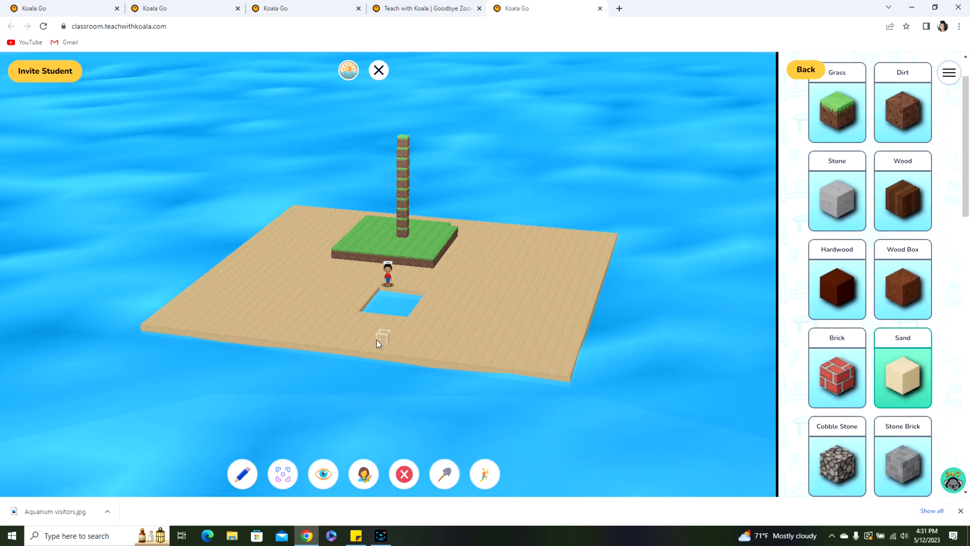
left_click(388, 295)
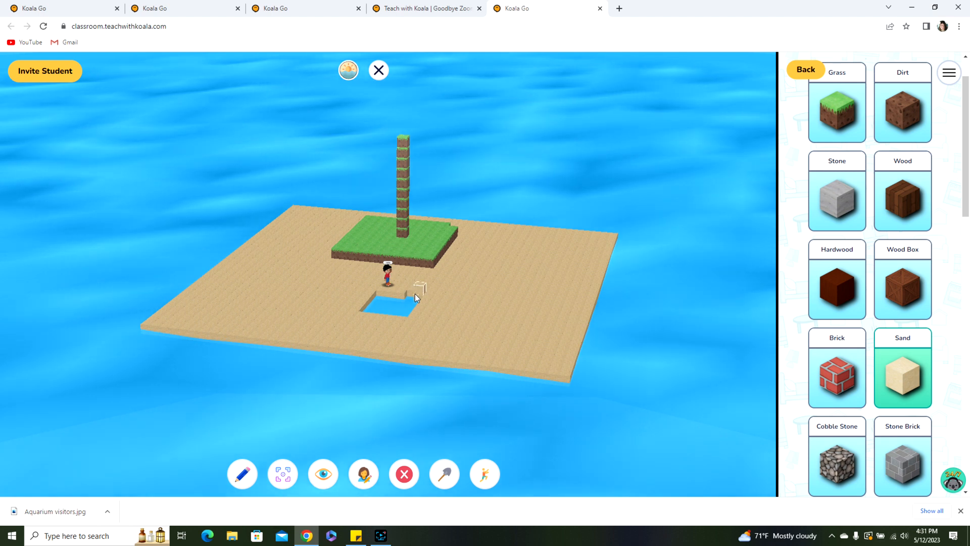
left_click(415, 294)
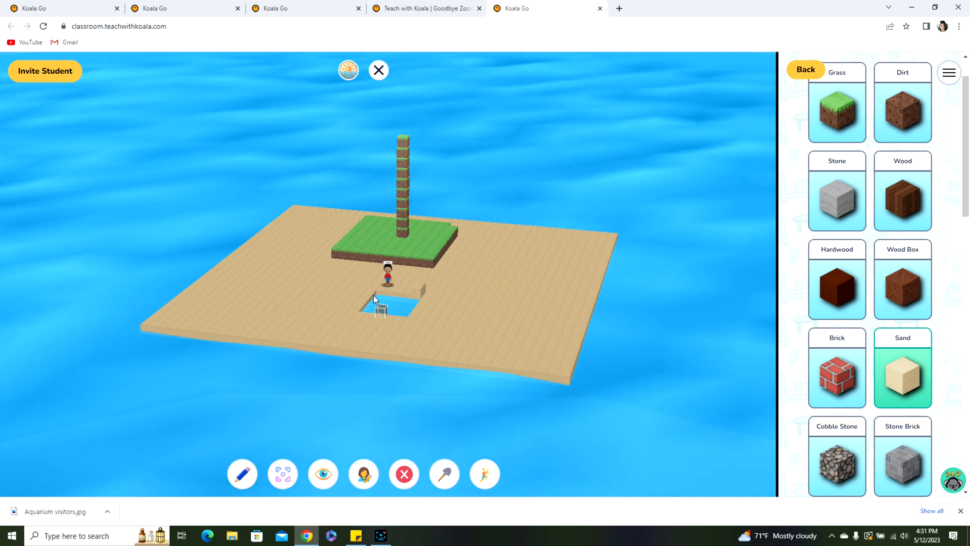
left_click(366, 310)
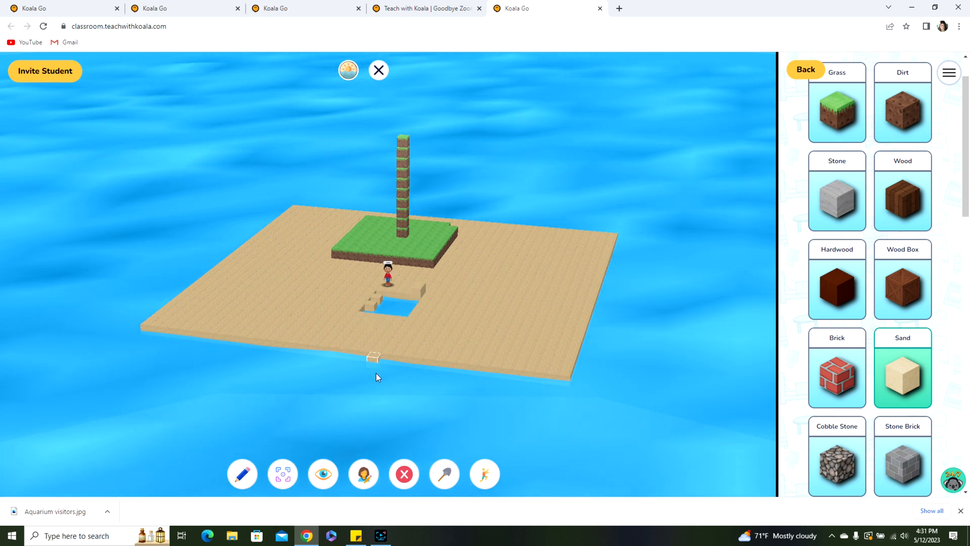
left_click(404, 474)
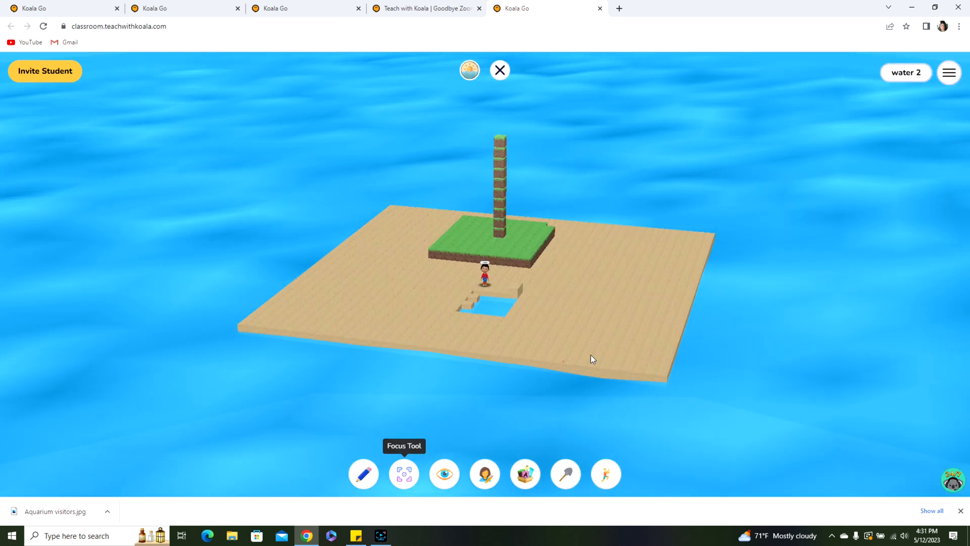
Raise the playground's water level to 4 blocks so that it covers the sand
left_click(468, 74)
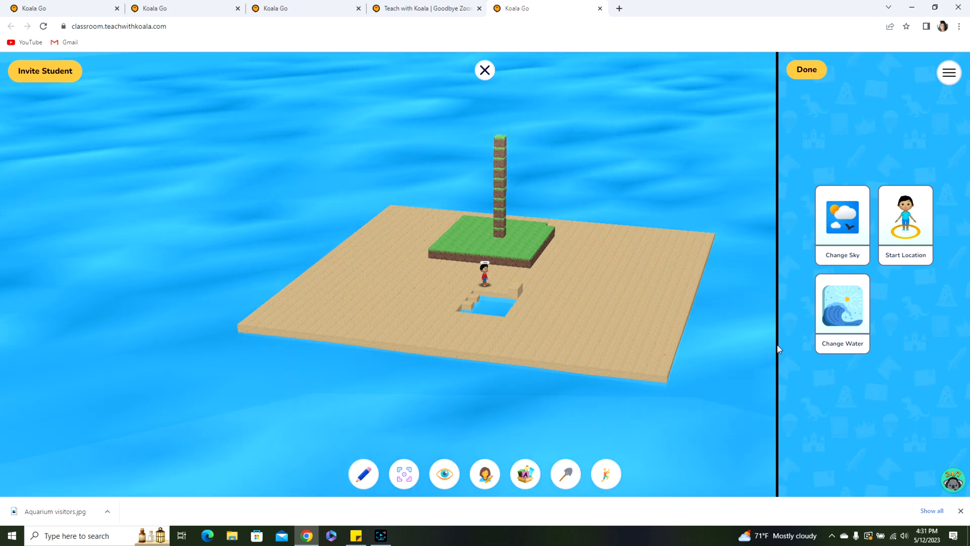
left_click(859, 323)
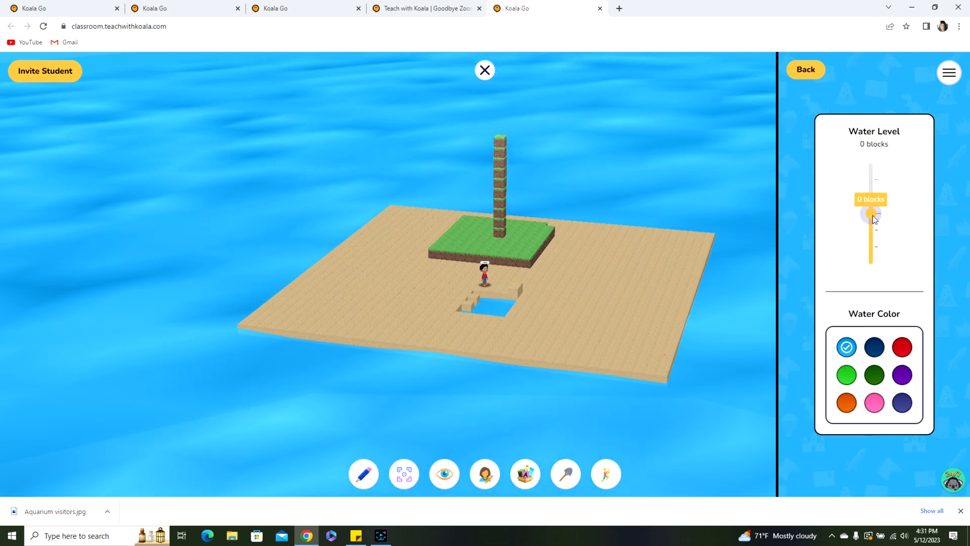
left_click_drag(872, 216, 872, 202)
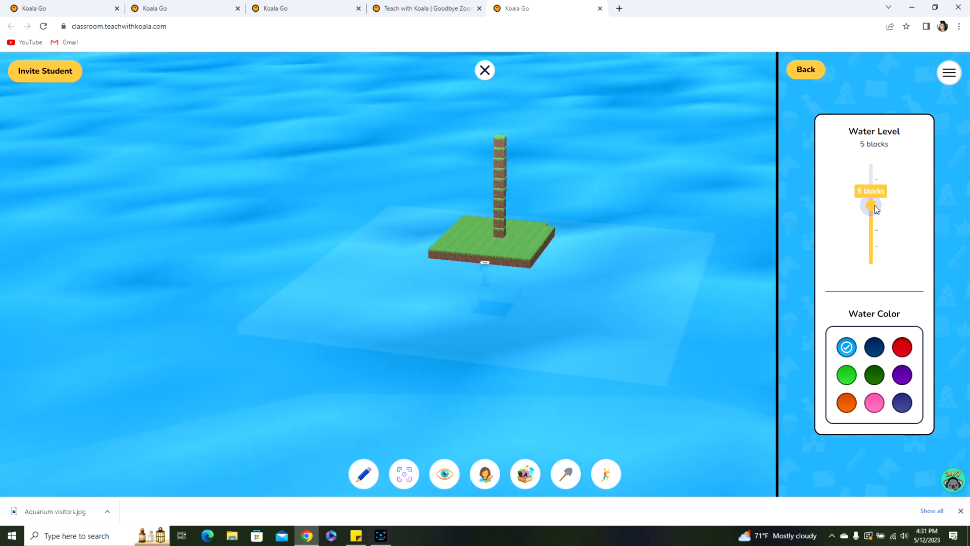
left_click_drag(876, 209, 878, 211)
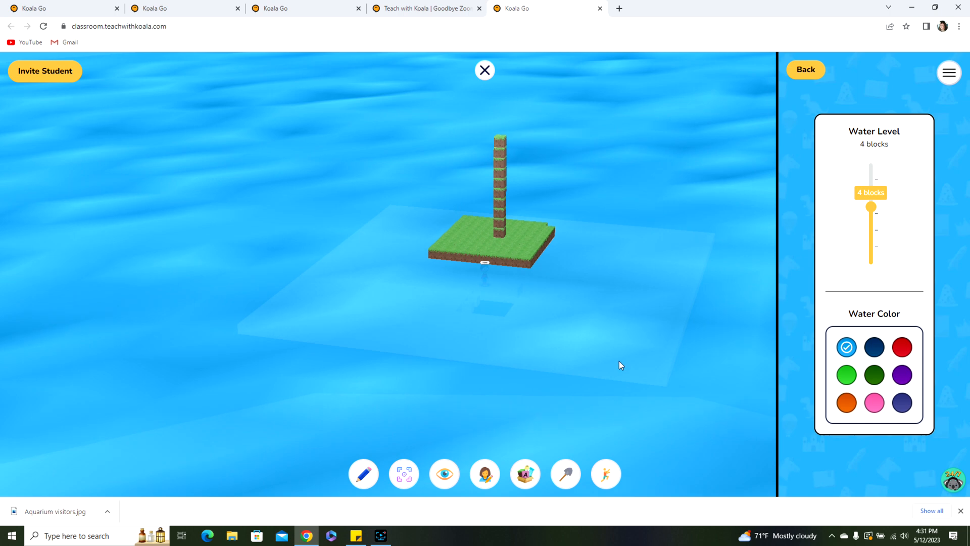
View the flooded playground through the avatar's eyes beneath the water, and return to the overhead camera view
left_click(444, 474)
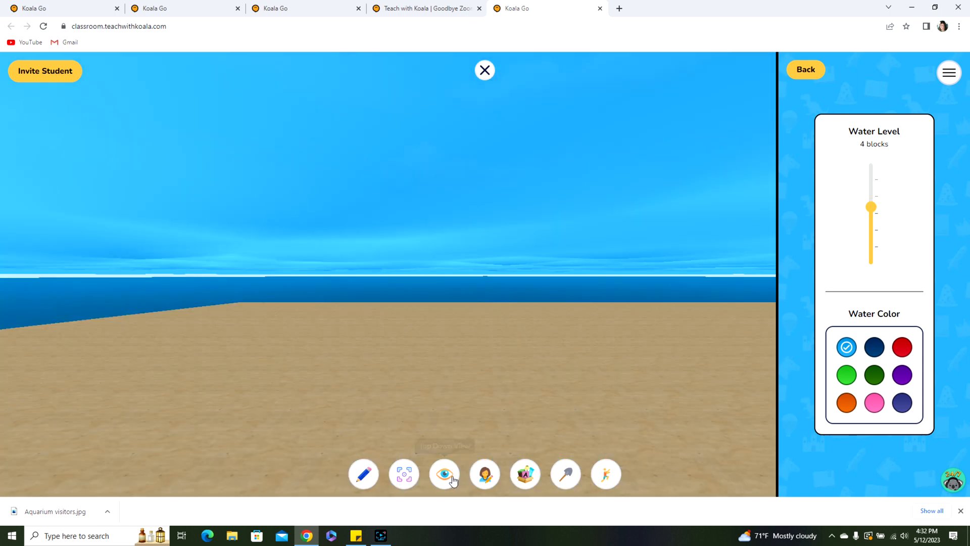
left_click_drag(662, 383, 677, 423)
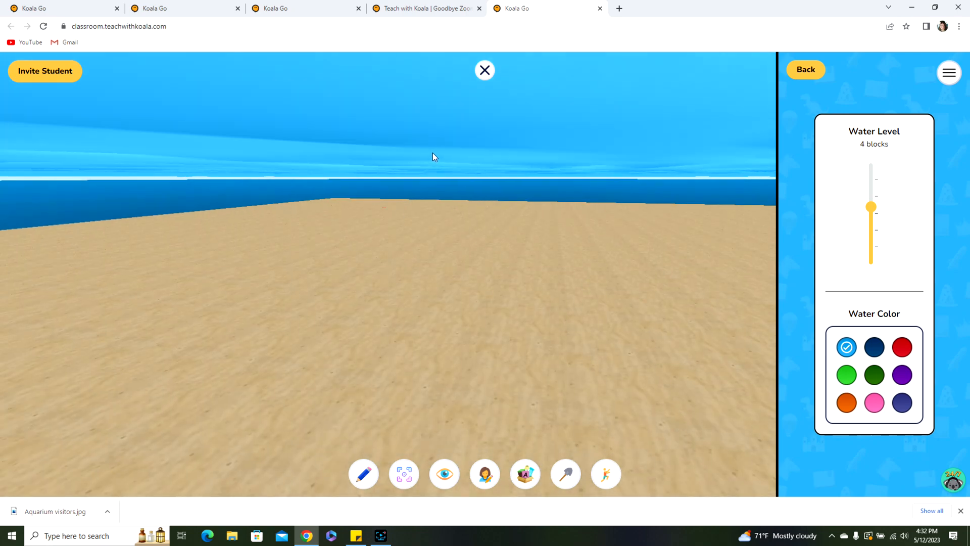
left_click(445, 474)
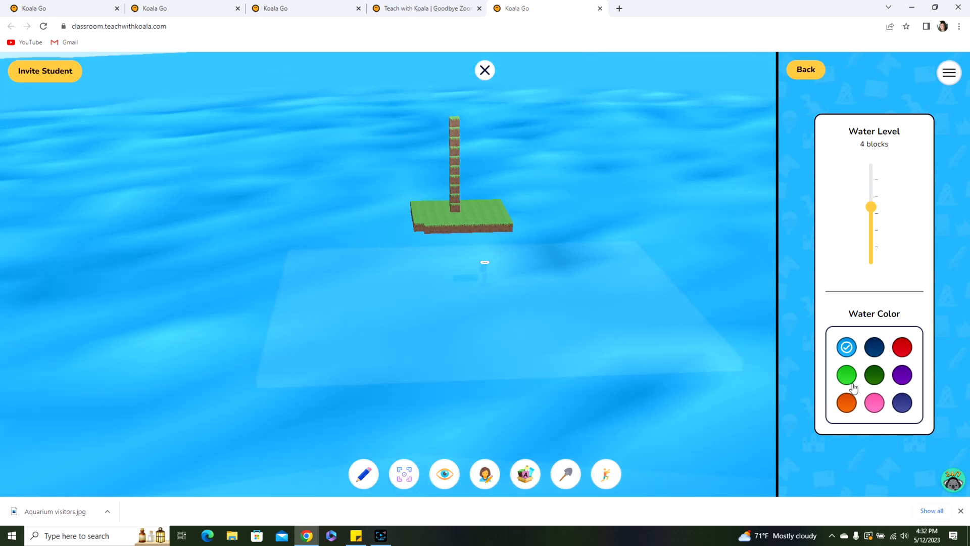
Try the bright green, red, purple and dark green water colors, restore light blue, and leave the water settings
left_click(847, 374)
left_click(896, 351)
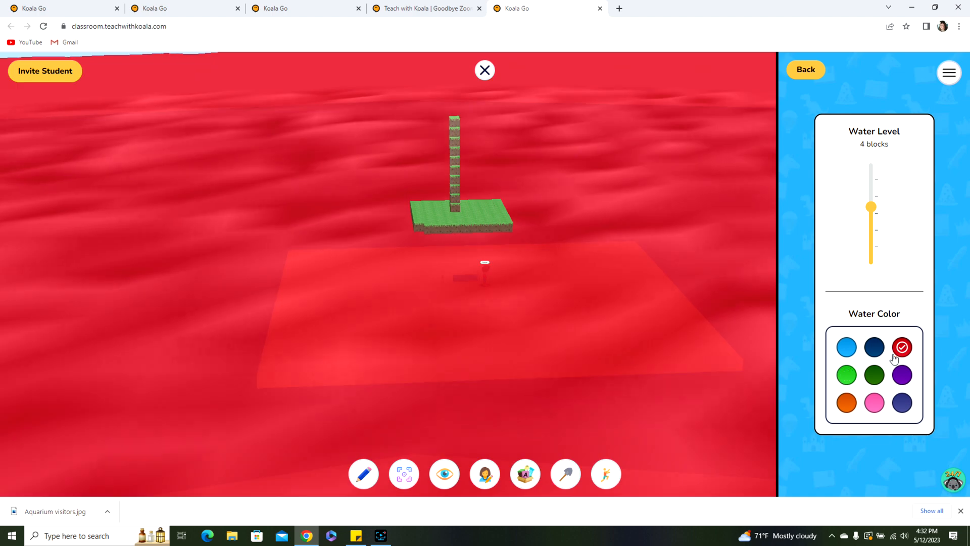
left_click(902, 374)
left_click(874, 376)
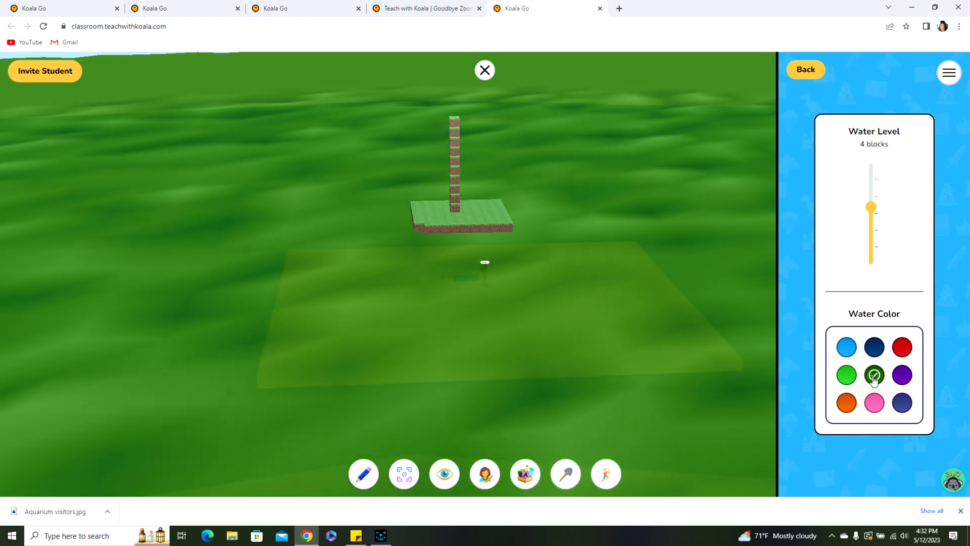
left_click(846, 347)
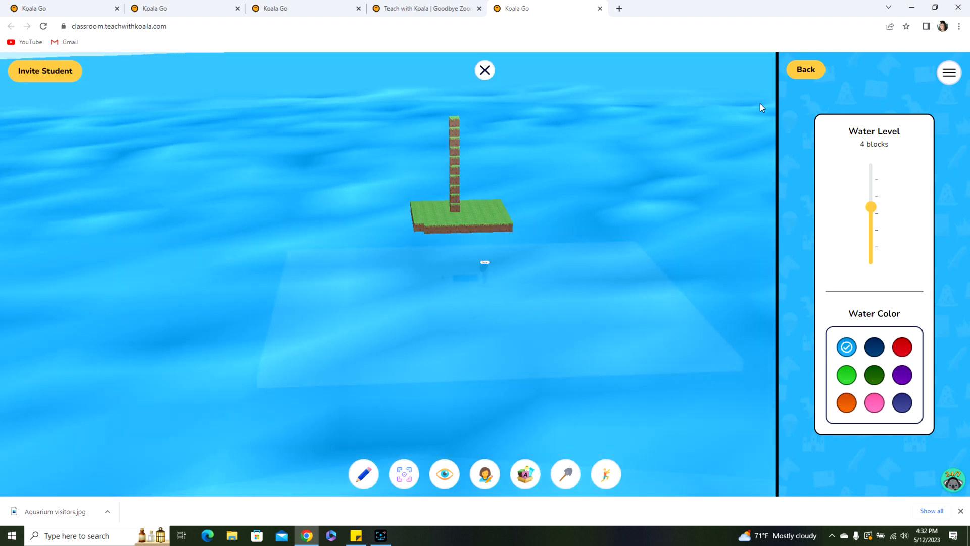
left_click(811, 71)
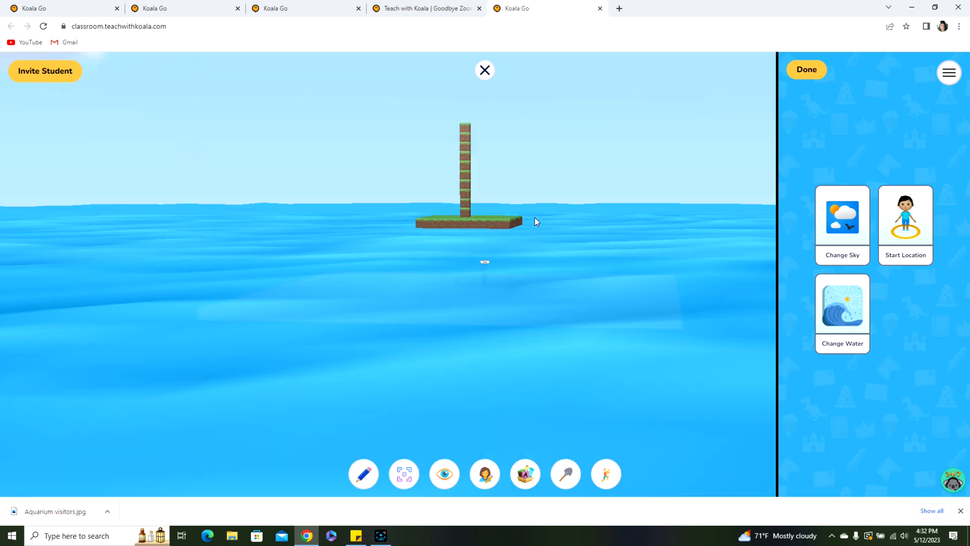
Preview the Night Sky and Space Sky, and set the playground's sky to Sunset Sky
left_click(846, 225)
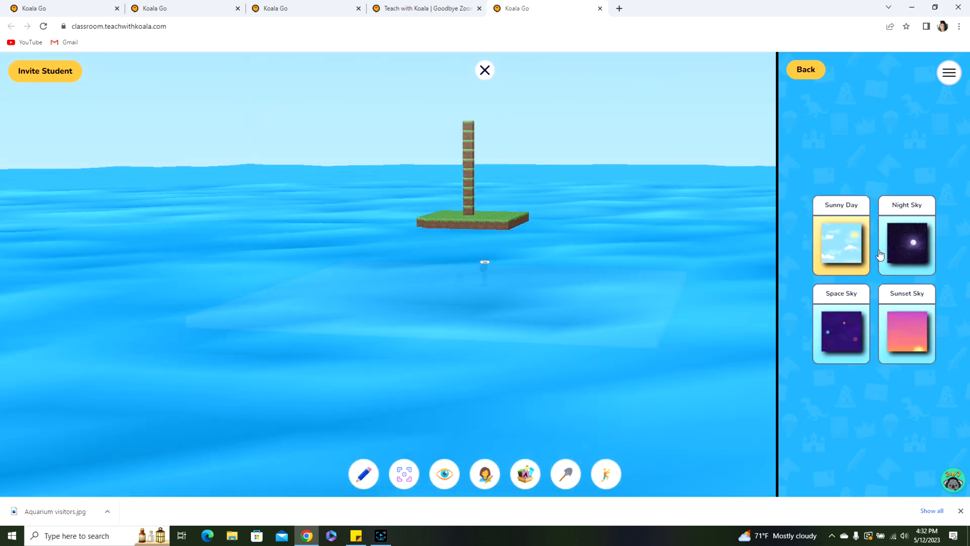
left_click(905, 252)
left_click(845, 326)
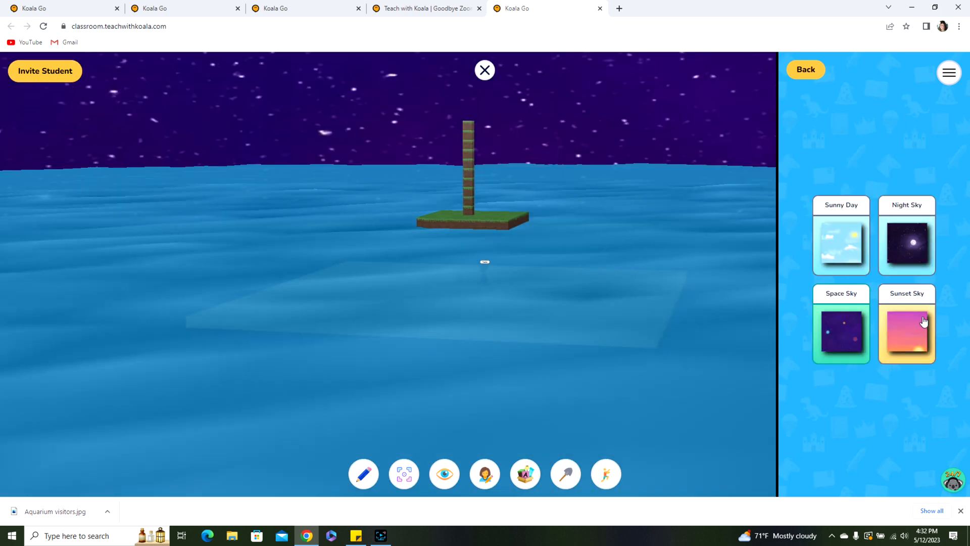
left_click(924, 321)
left_click(806, 72)
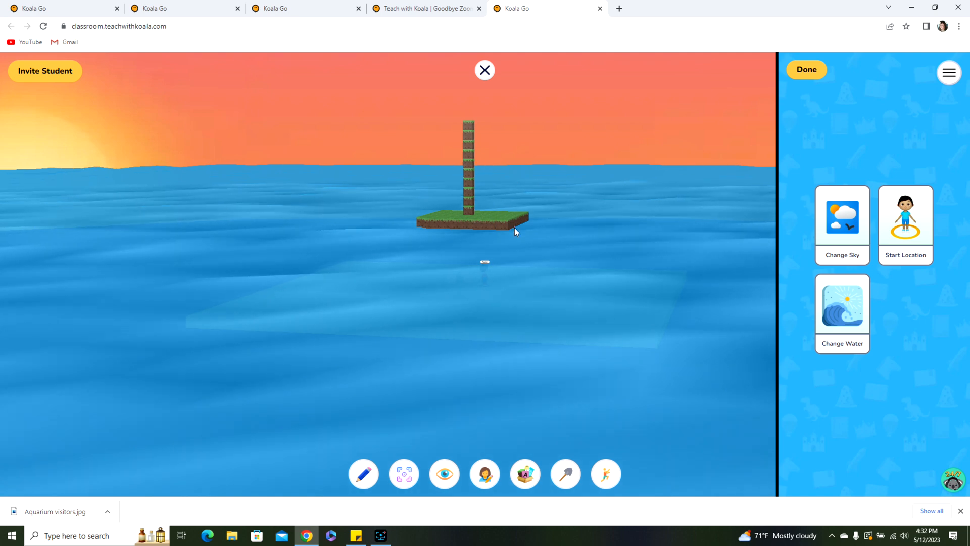
Dig away every block of the tall grass column, leaving only the floating grass platform
left_click(566, 474)
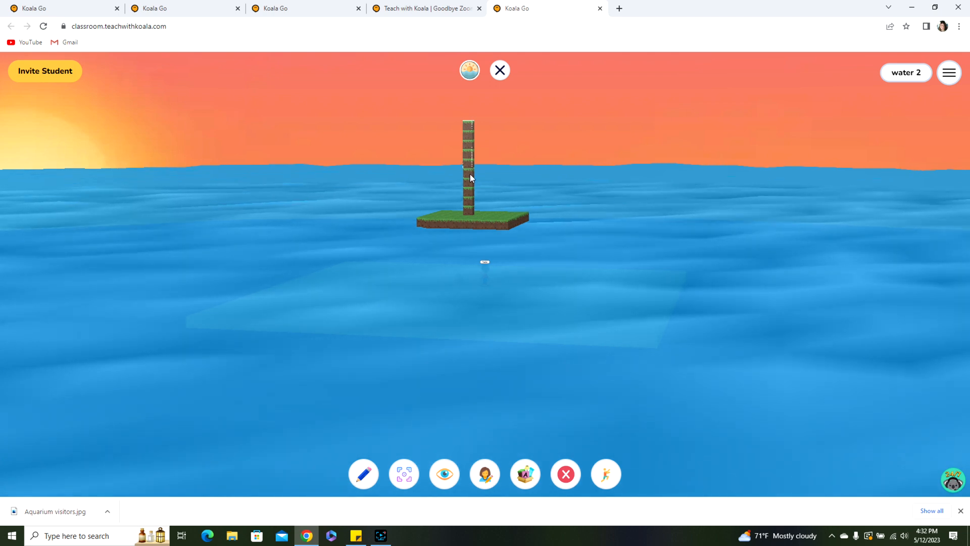
left_click(472, 212)
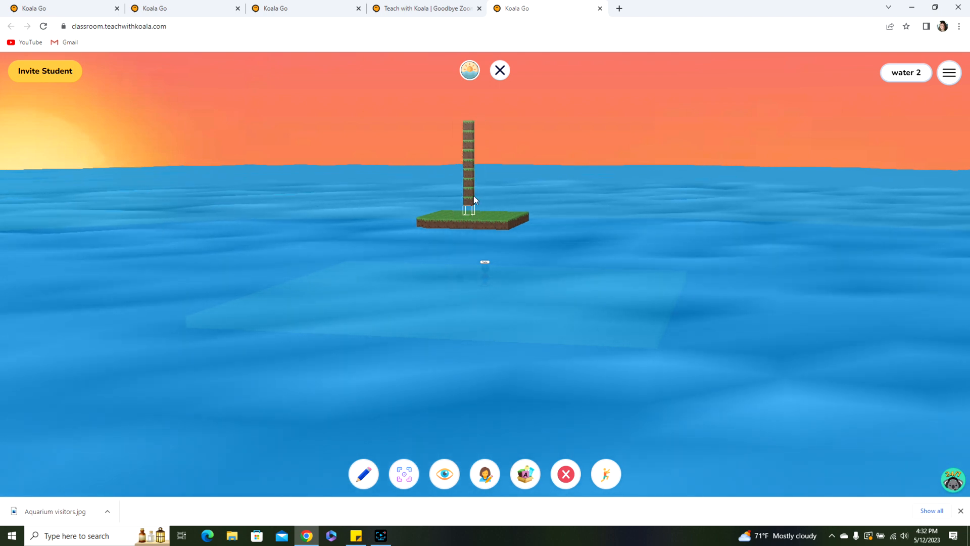
left_click(472, 201)
left_click(472, 191)
left_click(472, 182)
left_click(472, 172)
left_click(472, 154)
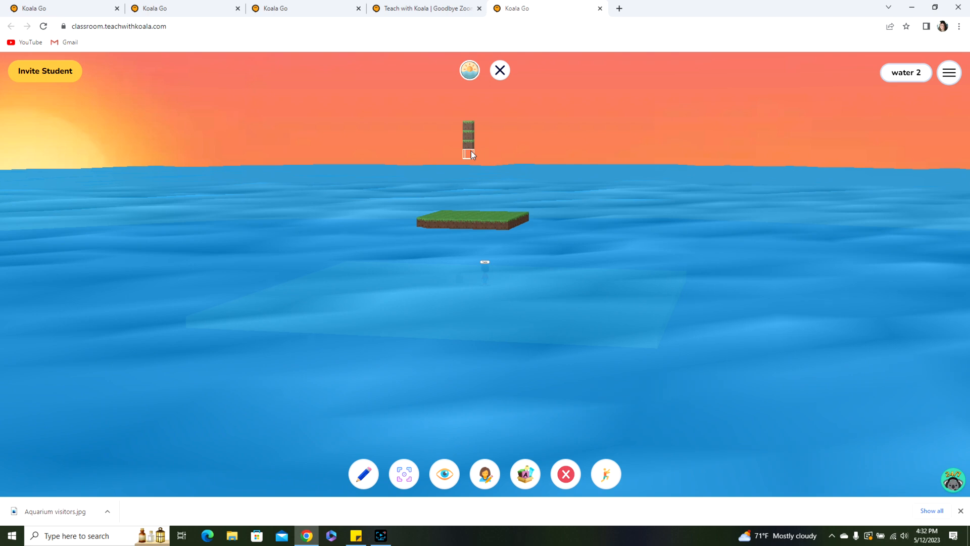
left_click(471, 149)
left_click(471, 136)
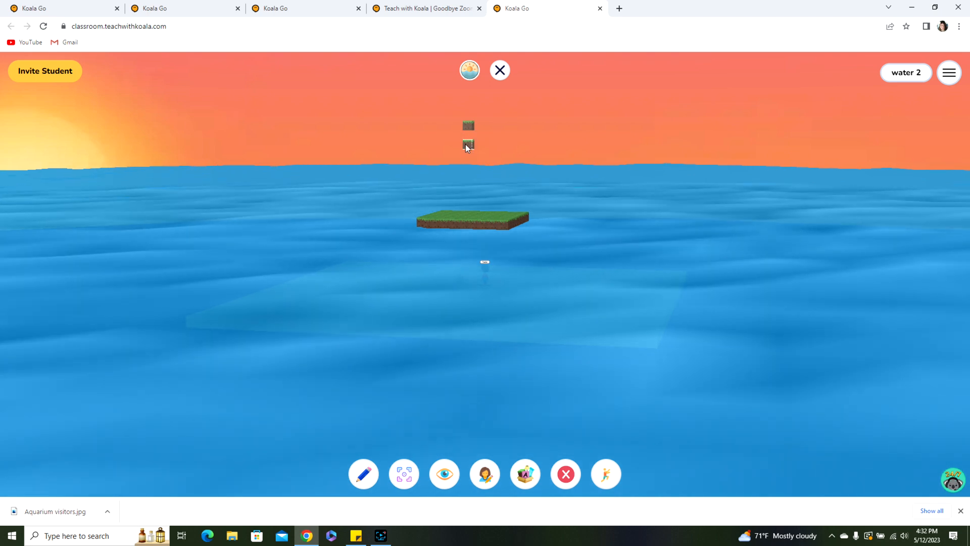
left_click(467, 145)
left_click(469, 127)
left_click_drag(547, 205, 472, 233)
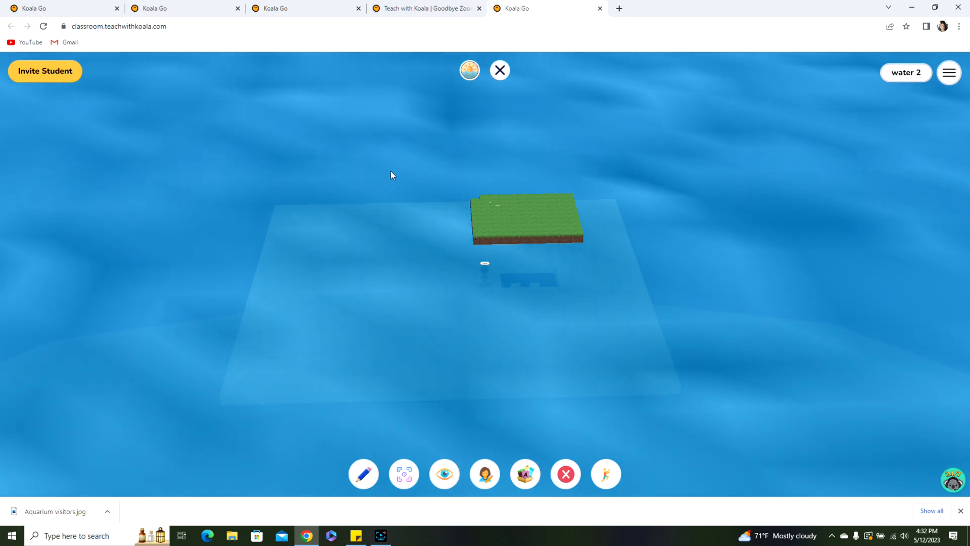
Leave the 3D playground and open the Koala Go Marketplace from the activities list
left_click(499, 71)
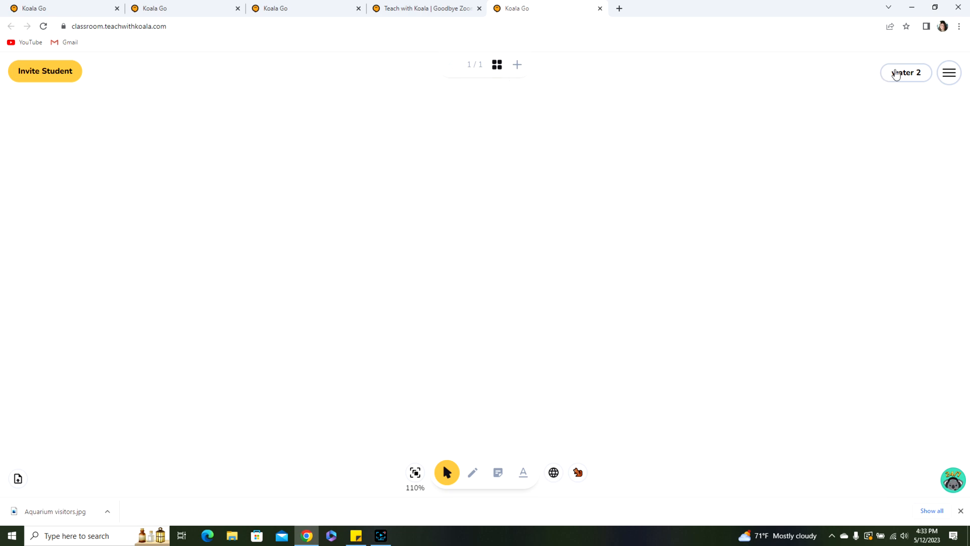
left_click(898, 76)
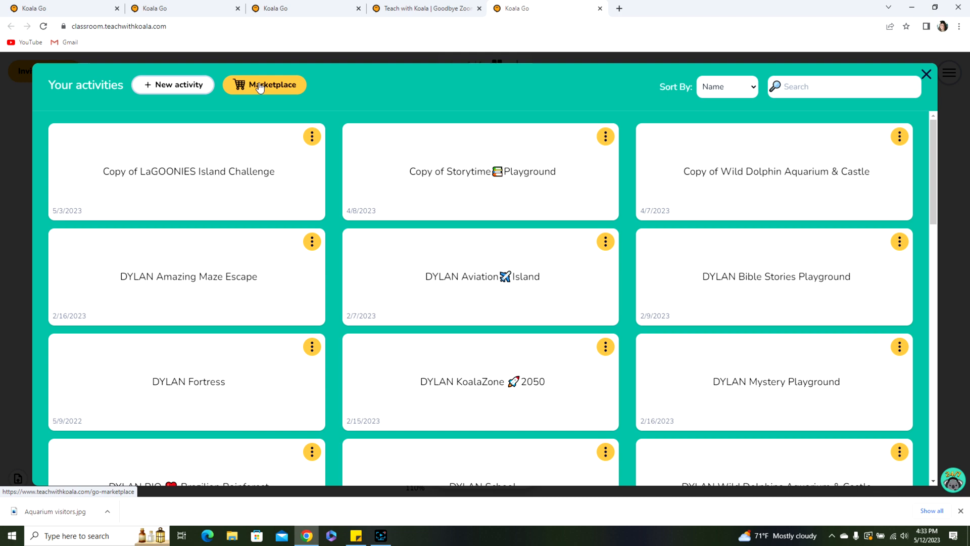
left_click(259, 86)
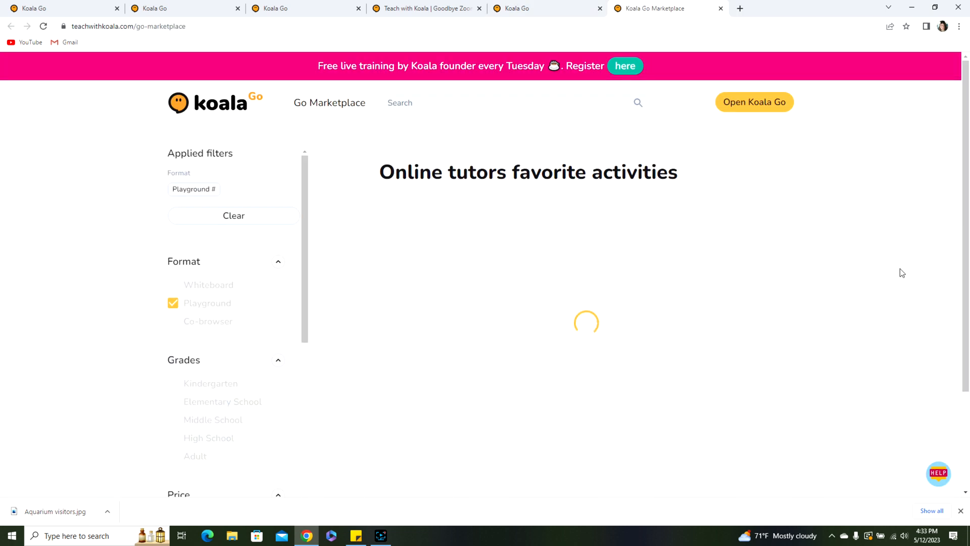
Browse the marketplace's playground listings and open the "Run, Swim, Dive / Land, Shallow, Sea" activity page
scroll(863, 276, "down", 1)
scroll(863, 276, "down", 15)
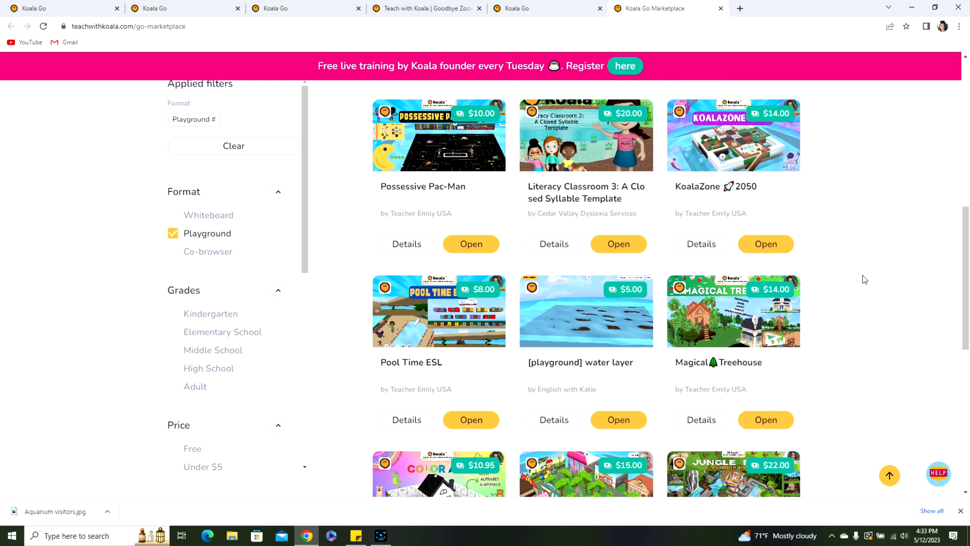
scroll(864, 278, "down", 9)
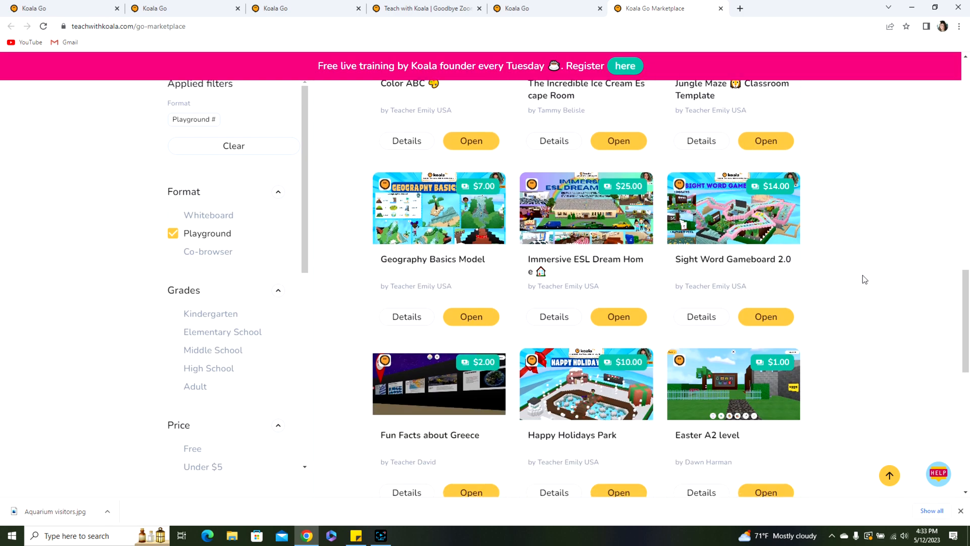
scroll(864, 279, "down", 9)
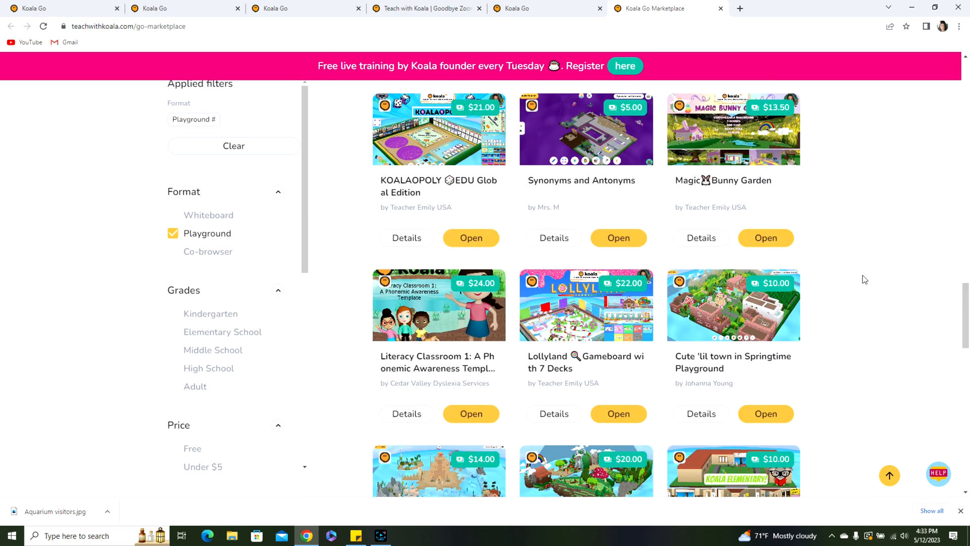
scroll(863, 275, "down", 8)
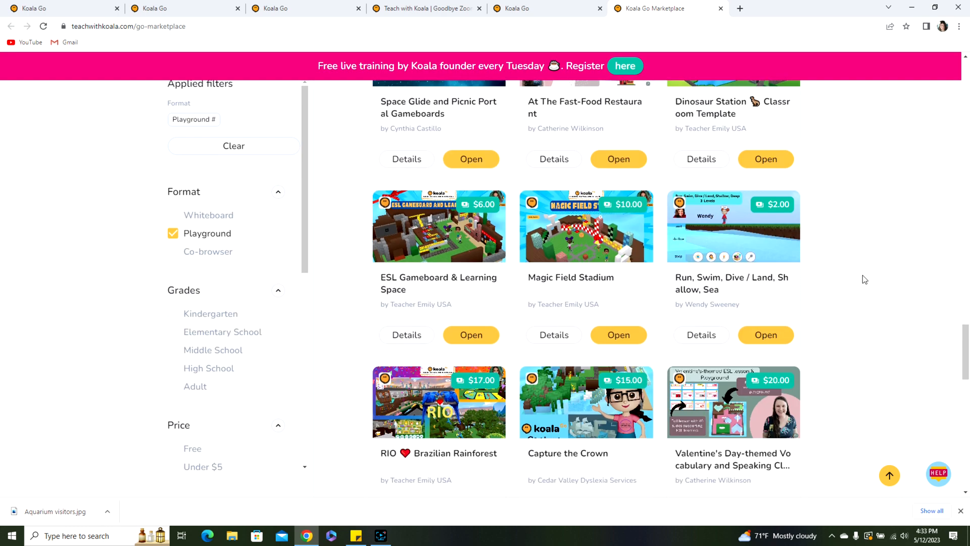
scroll(882, 170, "up", 2)
scroll(720, 217, "down", 1)
left_click(700, 286)
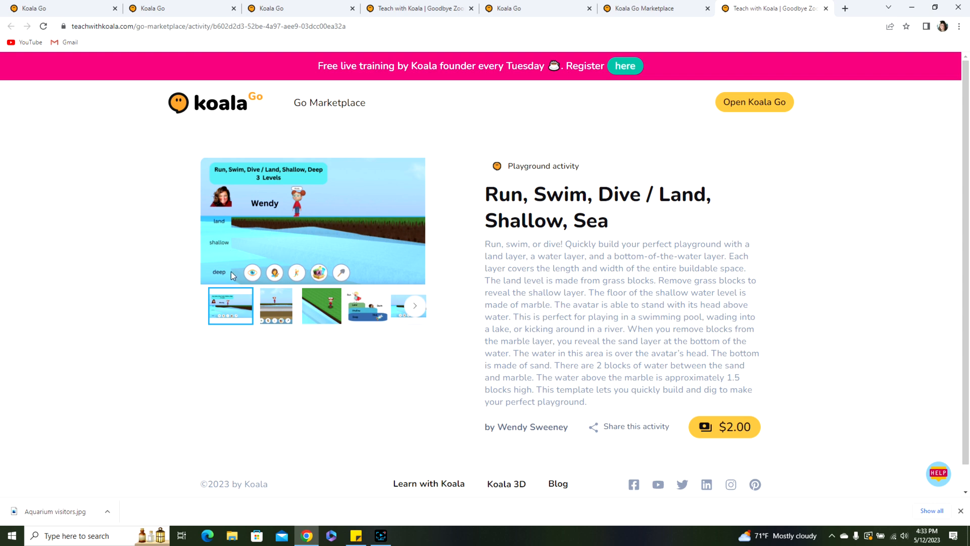
Look through the open browser tabs and switch to the "Run, Swim, Dive / Land, Shallow, Sea" playground
left_click(209, 8)
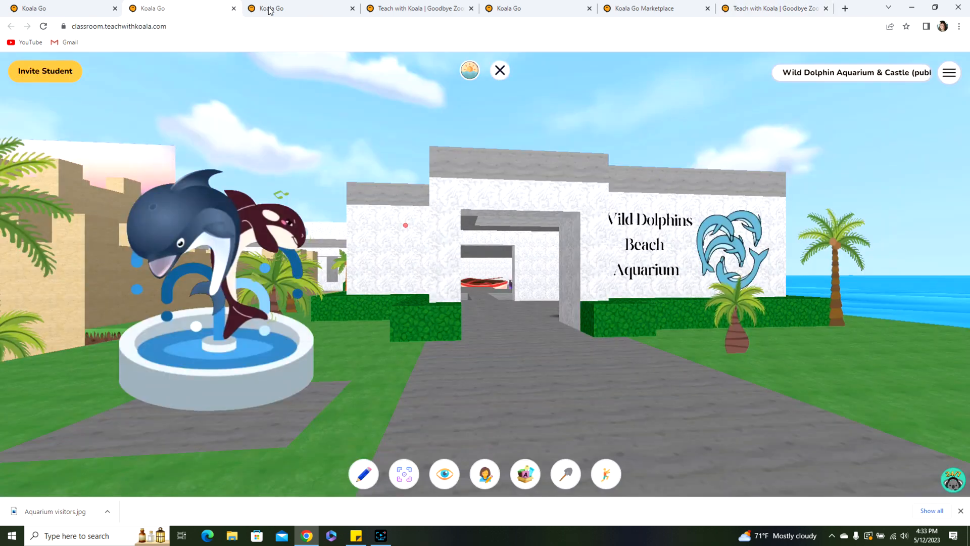
left_click(303, 9)
left_click(419, 8)
left_click(543, 13)
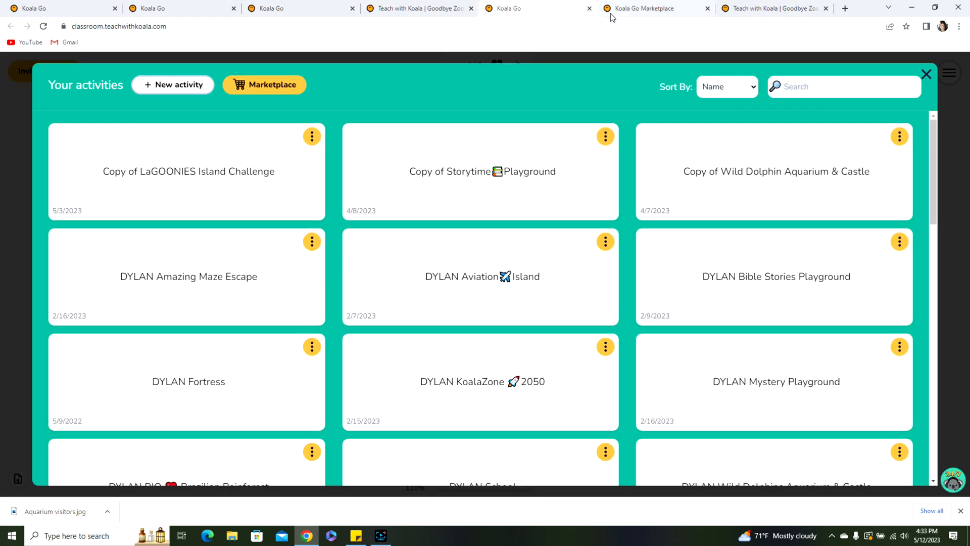
left_click(652, 11)
left_click(770, 11)
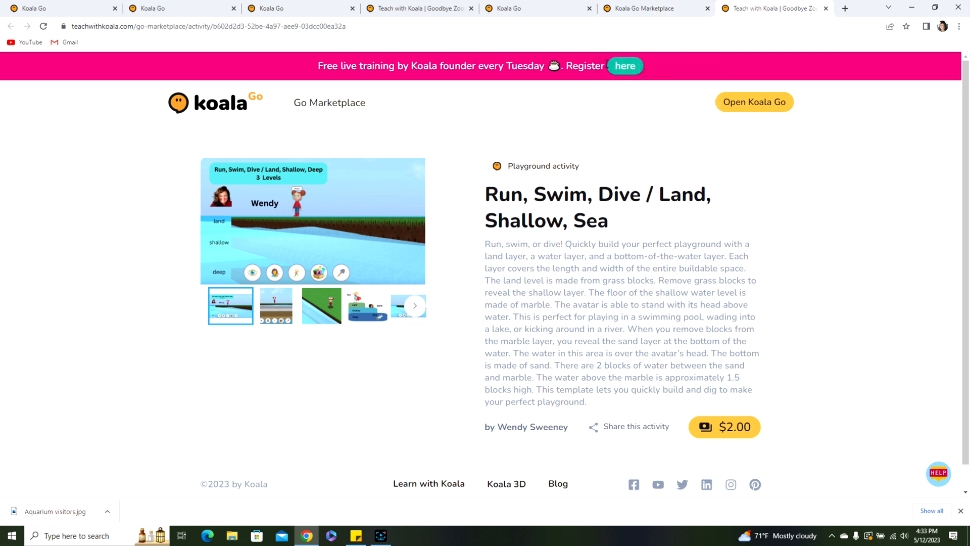
left_click(652, 9)
left_click(410, 11)
left_click(279, 11)
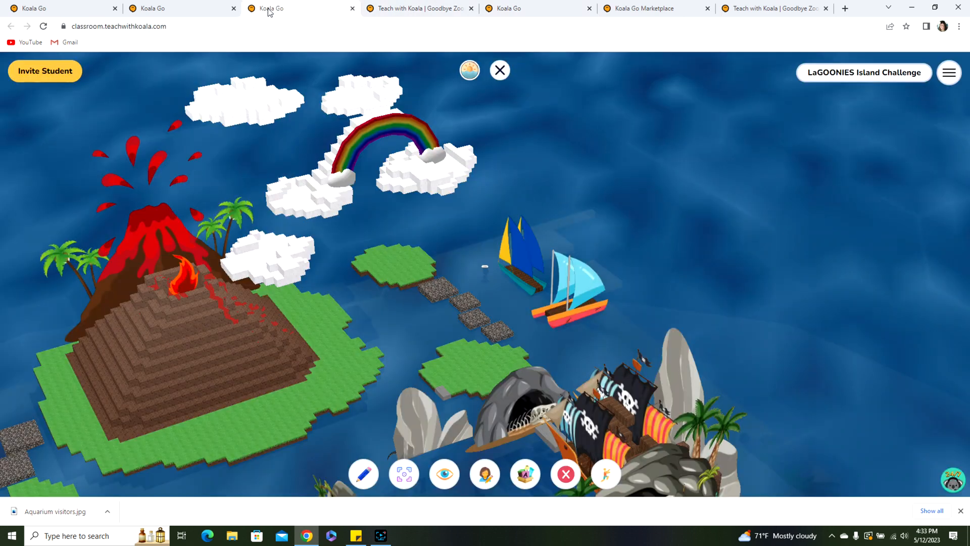
left_click(165, 15)
left_click(23, 4)
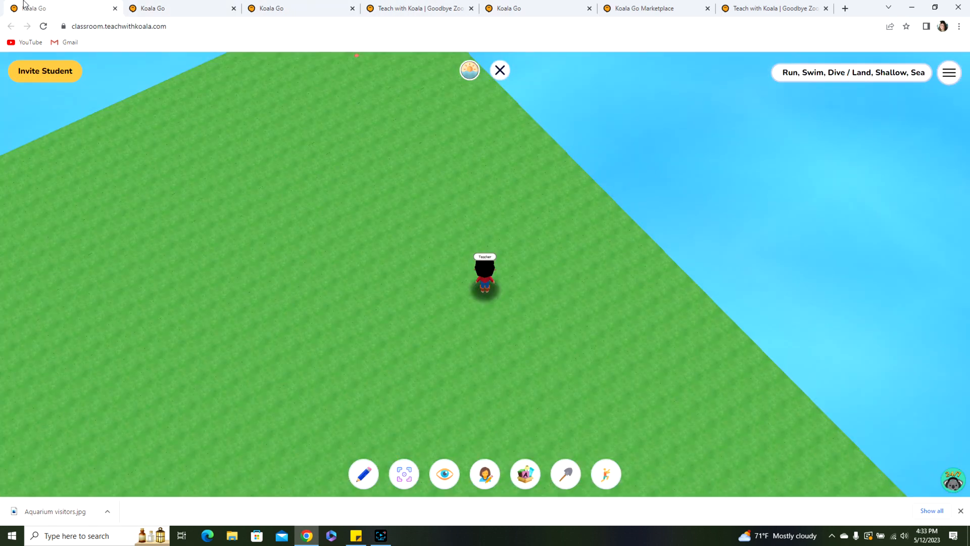
Look over the grass land layer from farther out and walk the avatar toward its near edge
left_click_drag(258, 239, 298, 235)
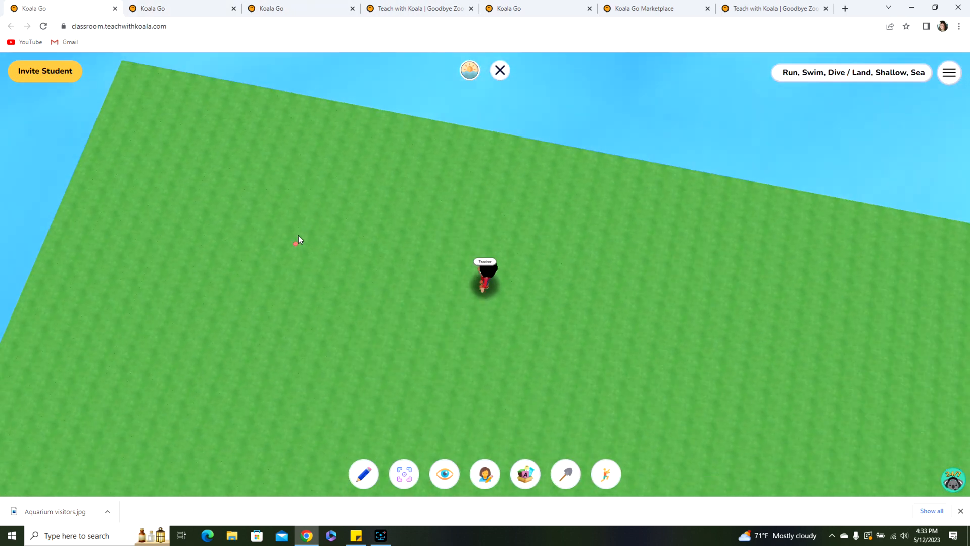
scroll(293, 232, "down", 5)
left_click_drag(294, 302, 552, 266)
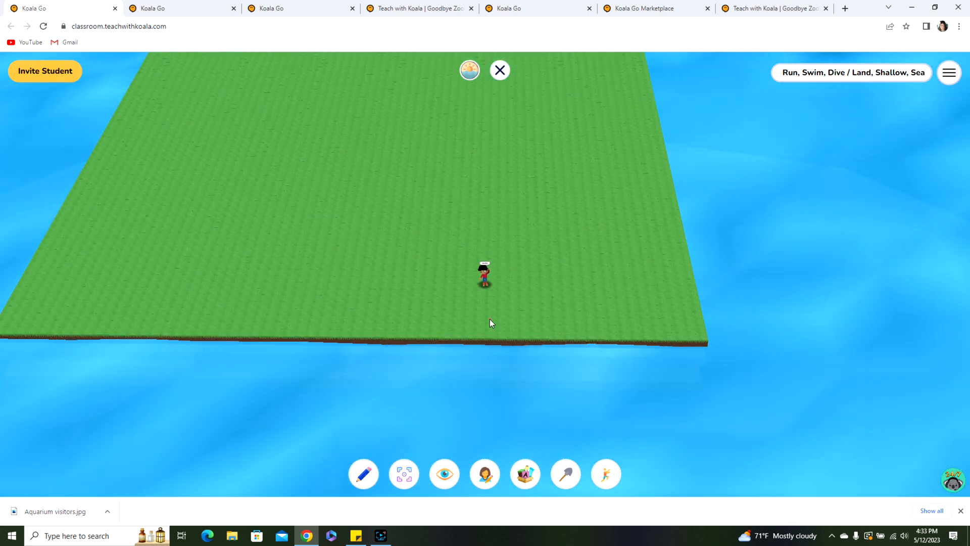
left_click_drag(490, 319, 490, 335)
left_click(490, 334)
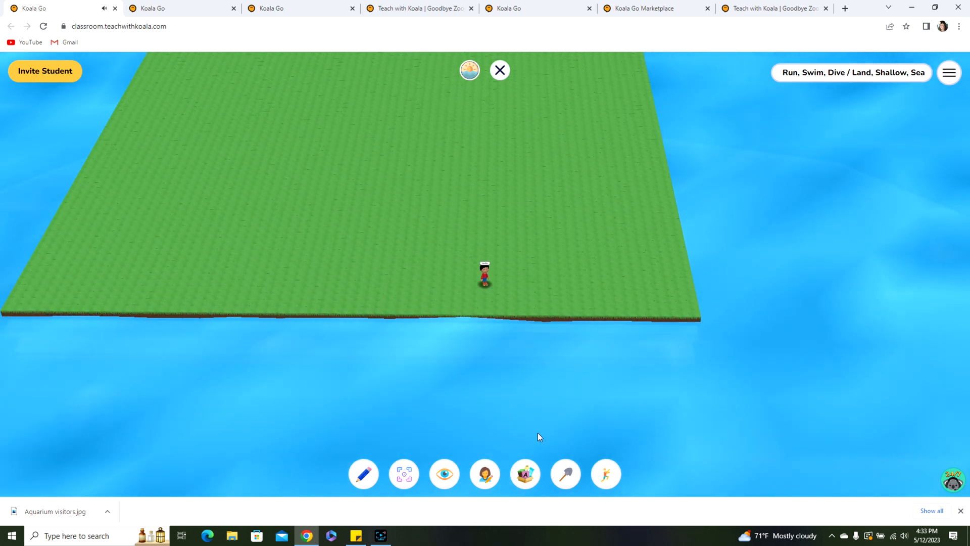
Dig a narrow winding channel of grass blocks beside the avatar near the land's edge
left_click(566, 474)
left_click(499, 290)
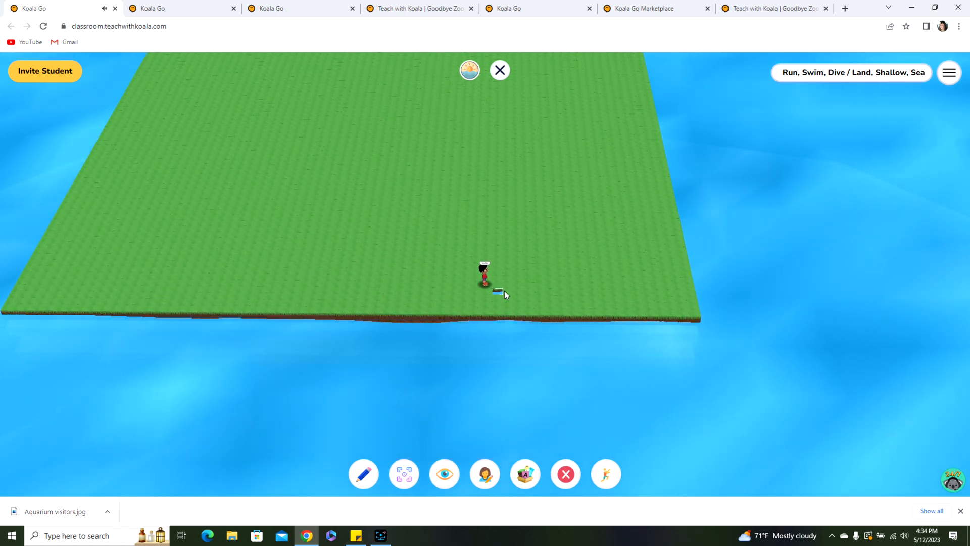
left_click(507, 290)
left_click_drag(526, 264, 518, 274)
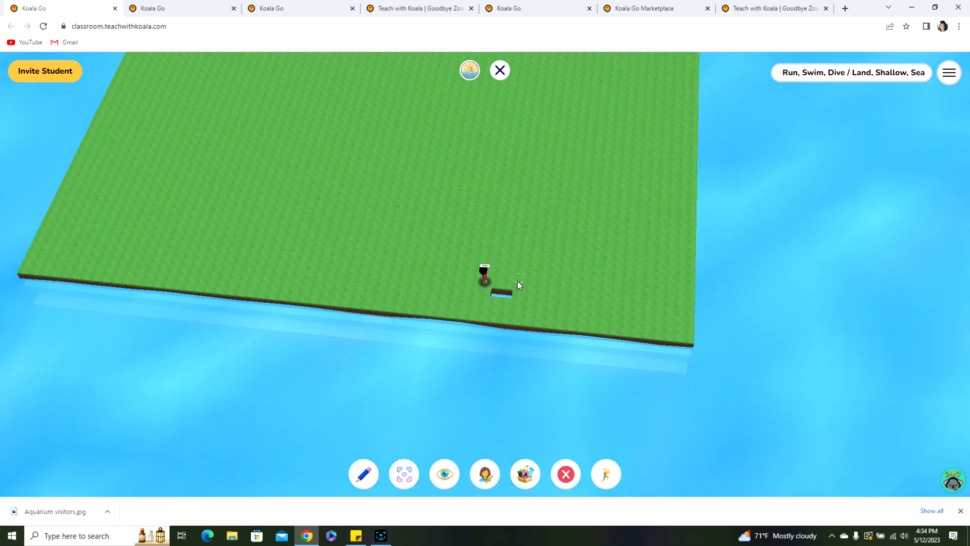
left_click(508, 289)
left_click(505, 277)
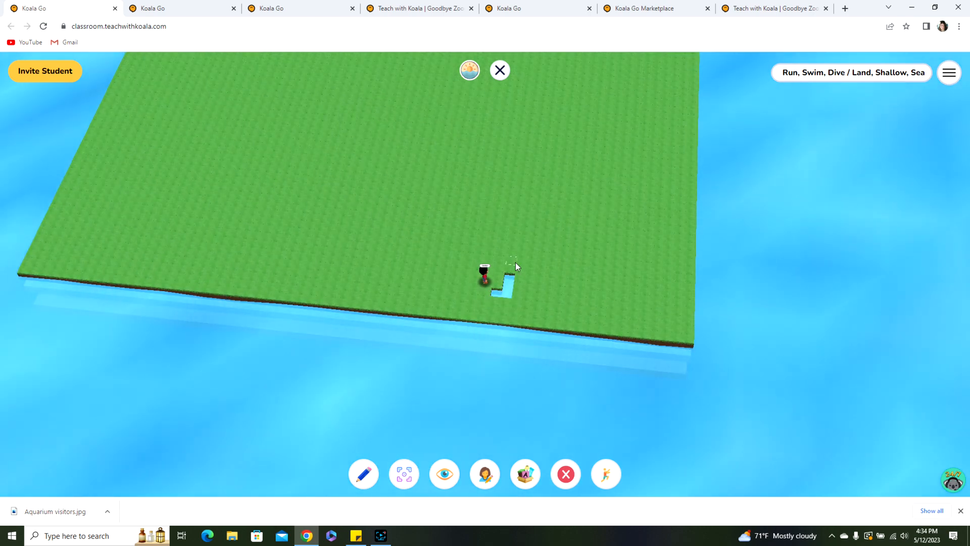
left_click(513, 266)
left_click(523, 280)
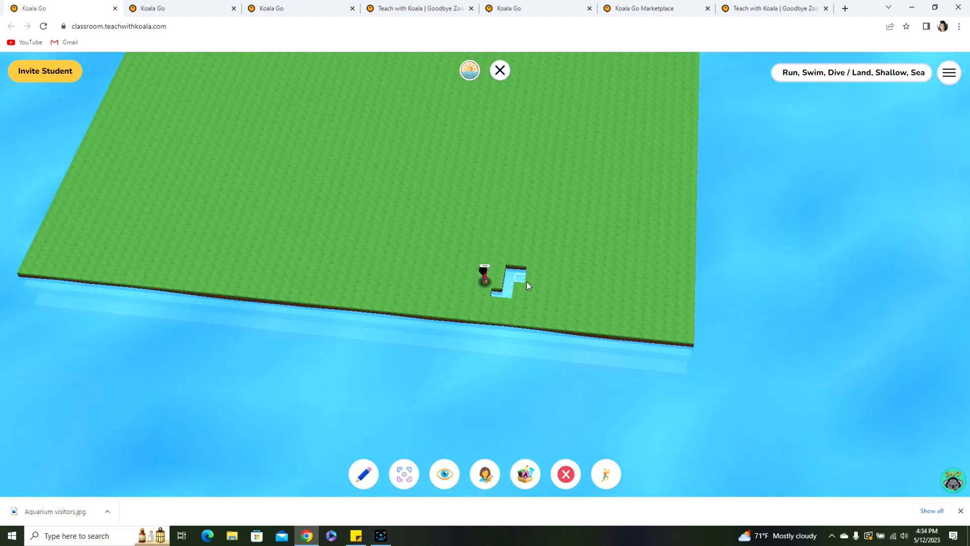
Widen the channel into a rectangular shallow pool by removing the remaining grass blocks around it
left_click_drag(516, 285, 566, 304)
left_click_drag(529, 270, 574, 276)
left_click_drag(510, 261, 572, 270)
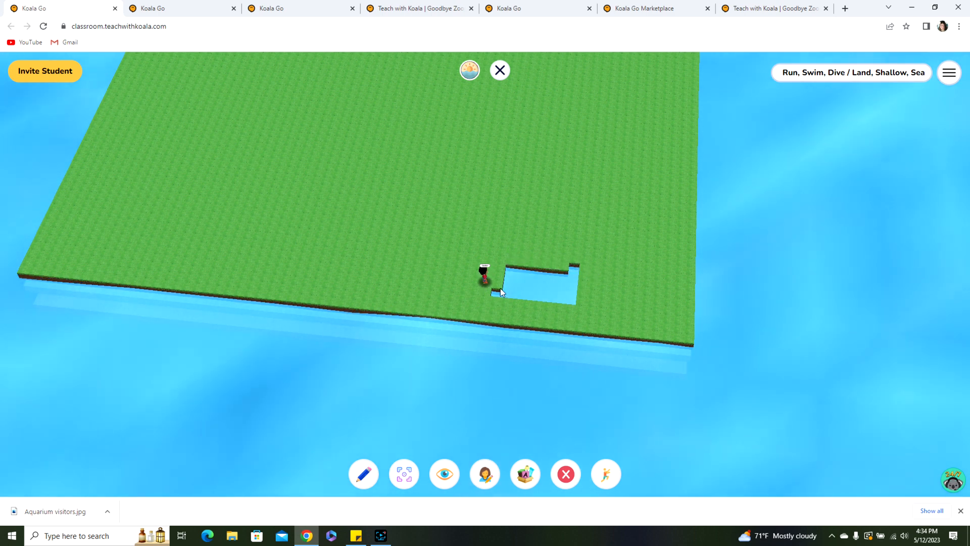
left_click_drag(501, 291, 498, 290)
left_click_drag(501, 255, 501, 256)
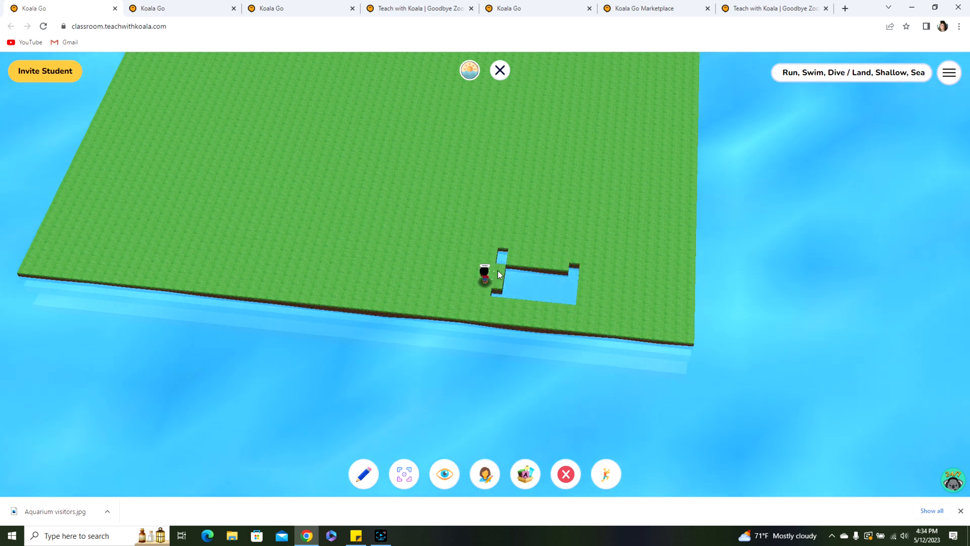
left_click(498, 270)
left_click(498, 277)
left_click(497, 288)
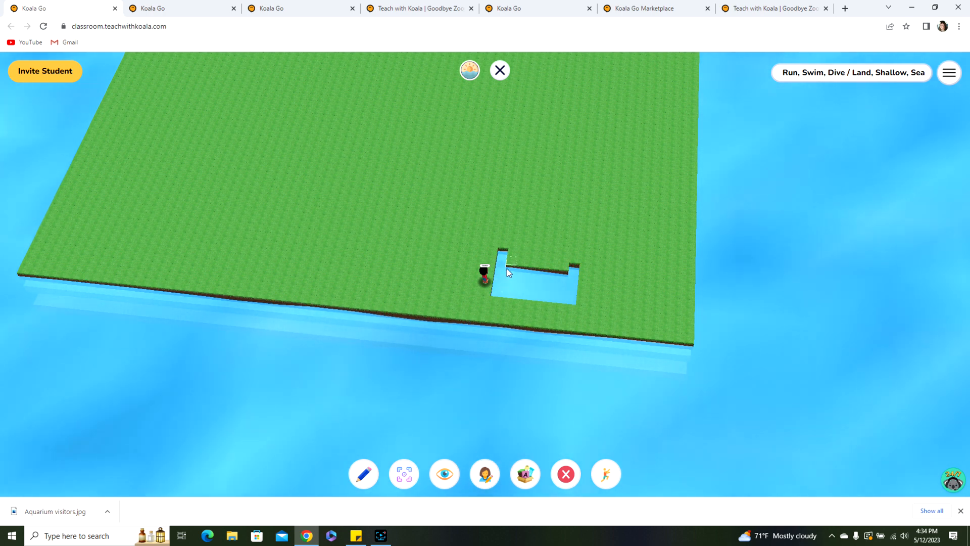
left_click(563, 260)
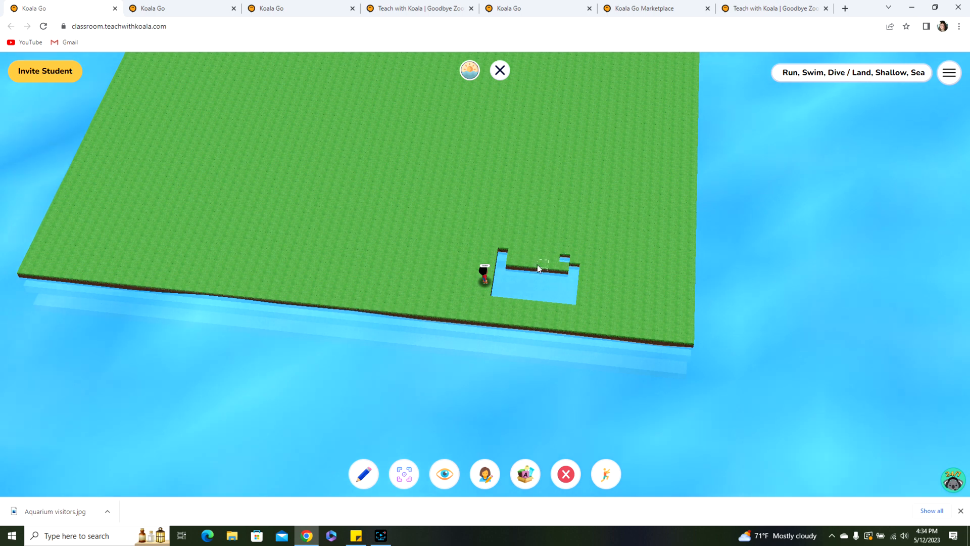
left_click(578, 271)
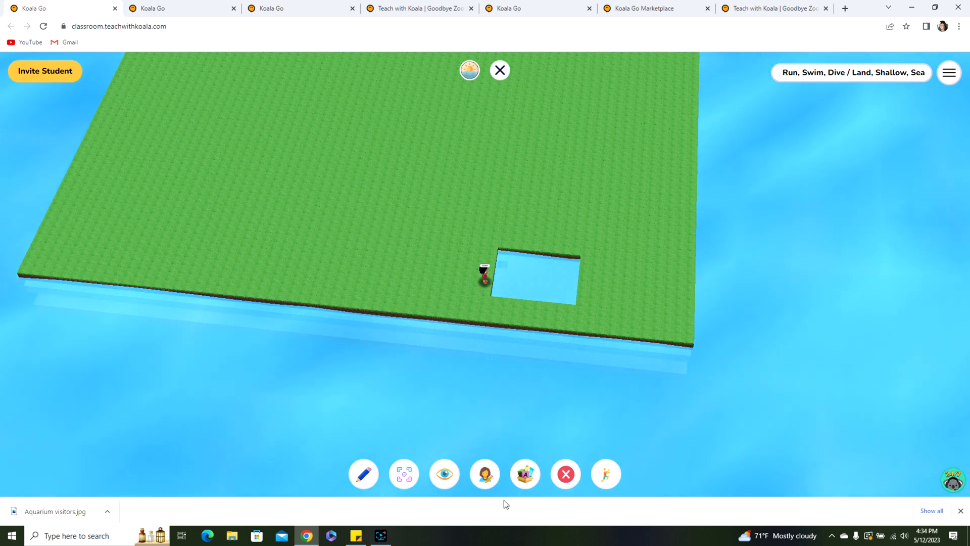
In first-person view, dig an opening in the pool's marble floor and move the avatar down to the sand layer
left_click(444, 474)
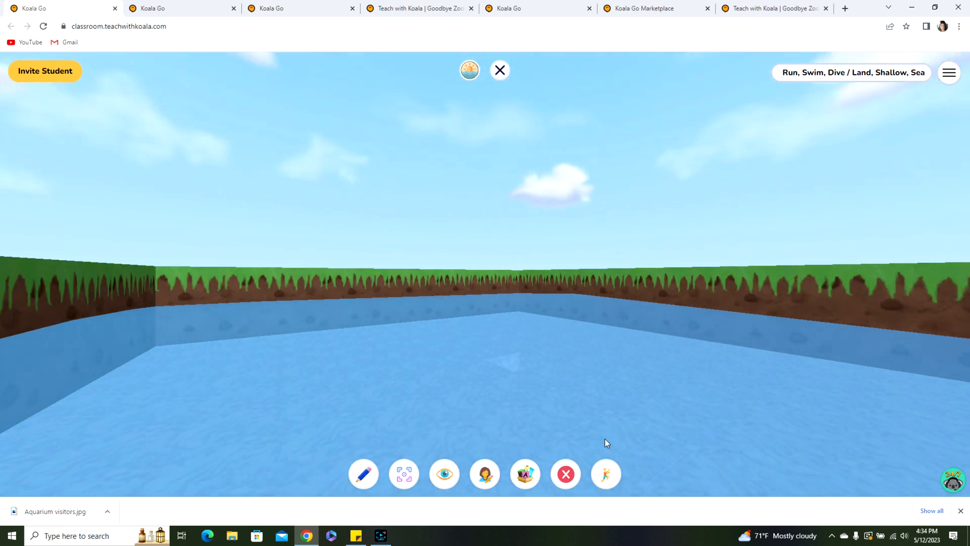
left_click_drag(512, 381, 517, 420)
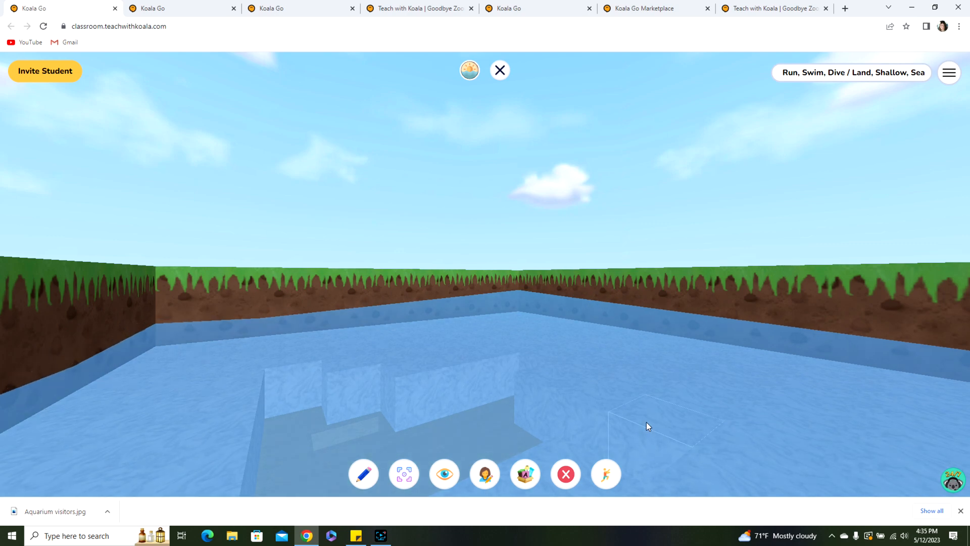
key("Left")
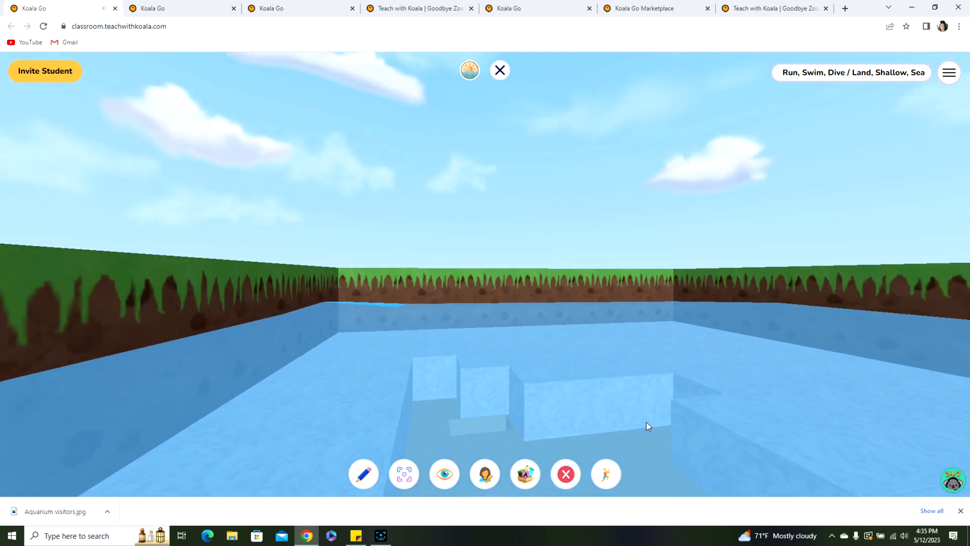
key("Up")
key("Right")
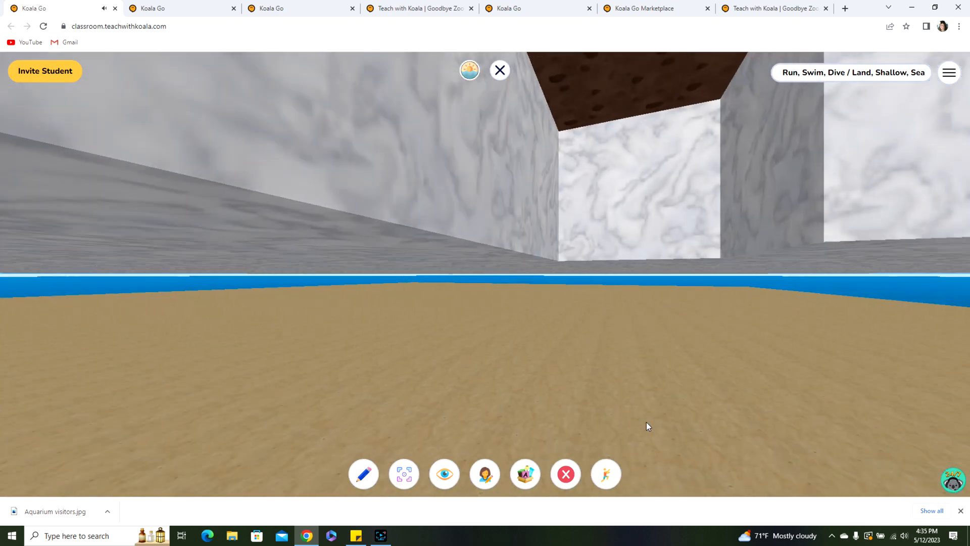
Turn toward the marble wall below the pool and remove its blocks to extend the deep area beneath the land
key("Right")
key("Left")
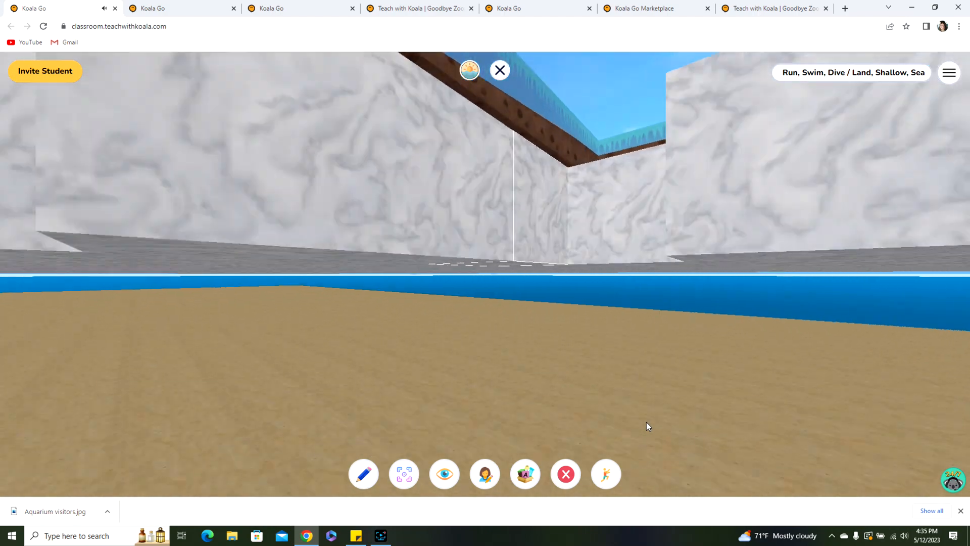
key("Left")
key("Down")
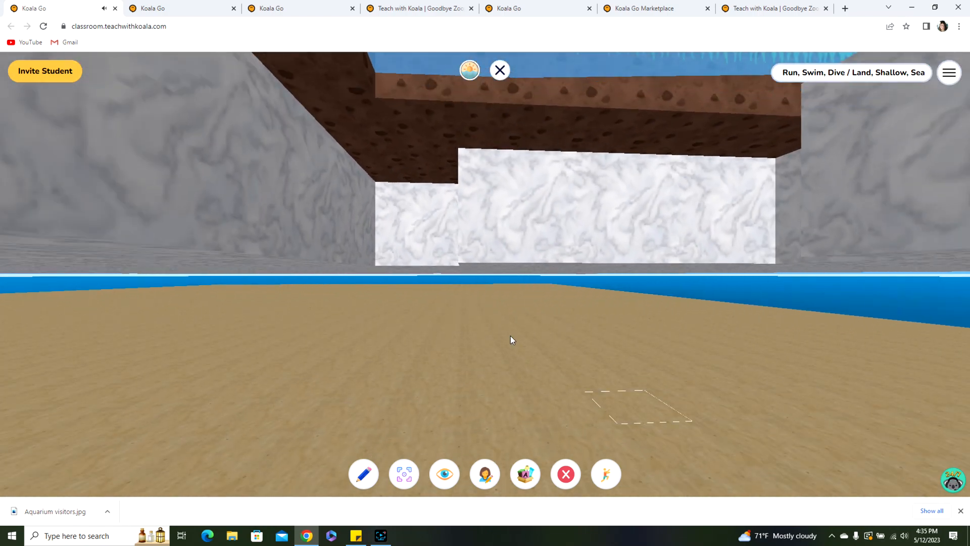
left_click(414, 249)
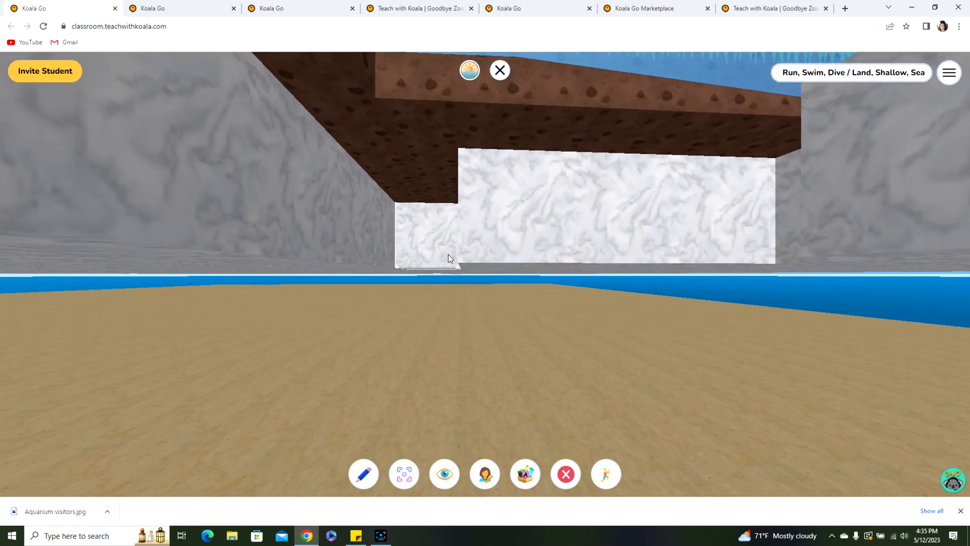
left_click(803, 253)
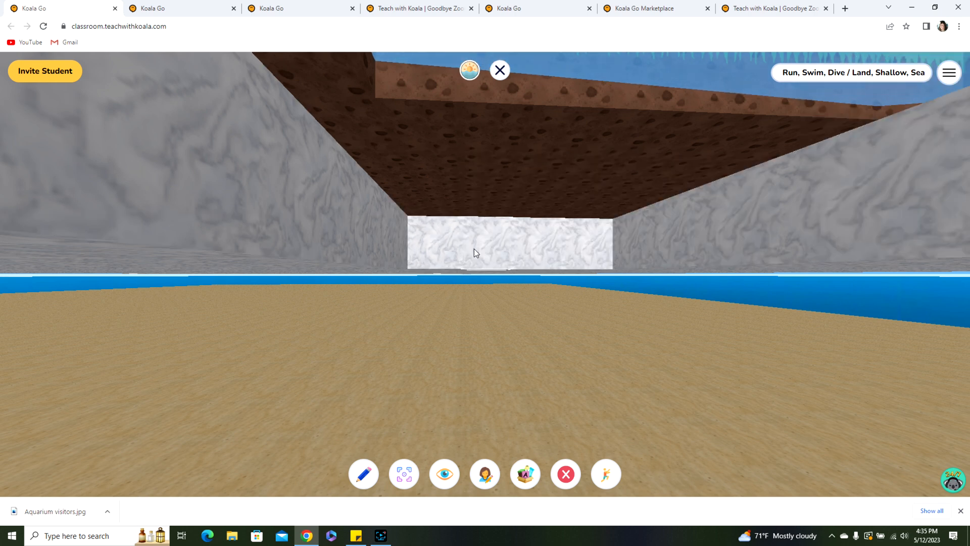
left_click(603, 259)
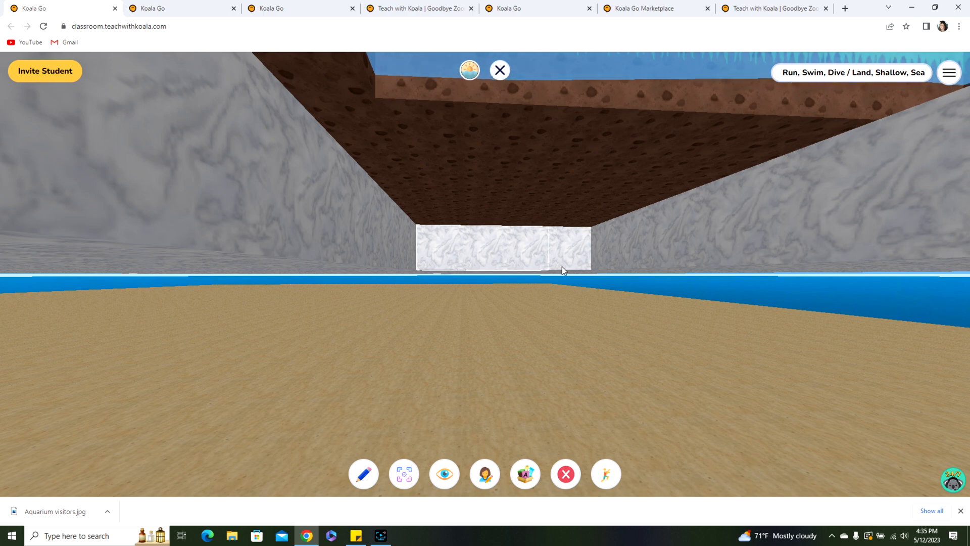
left_click(582, 255)
Move the avatar farther into the dug-out area and clear rows of marble blocks from the long side wall
key("w")
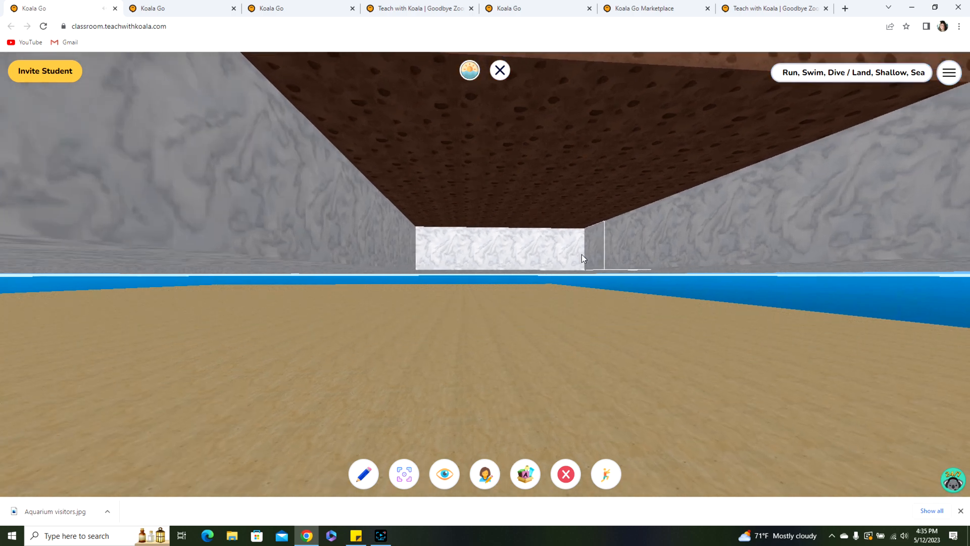
key("w")
key("a")
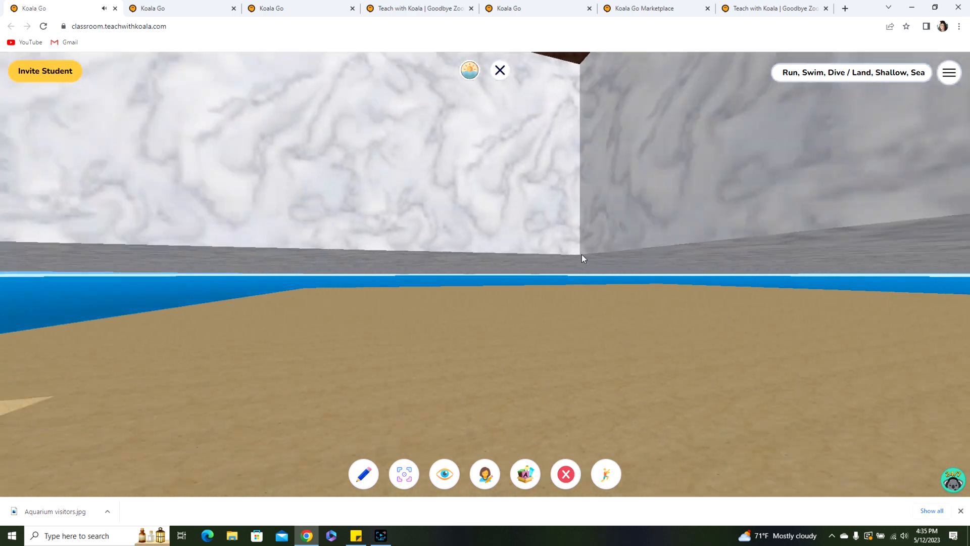
key("a")
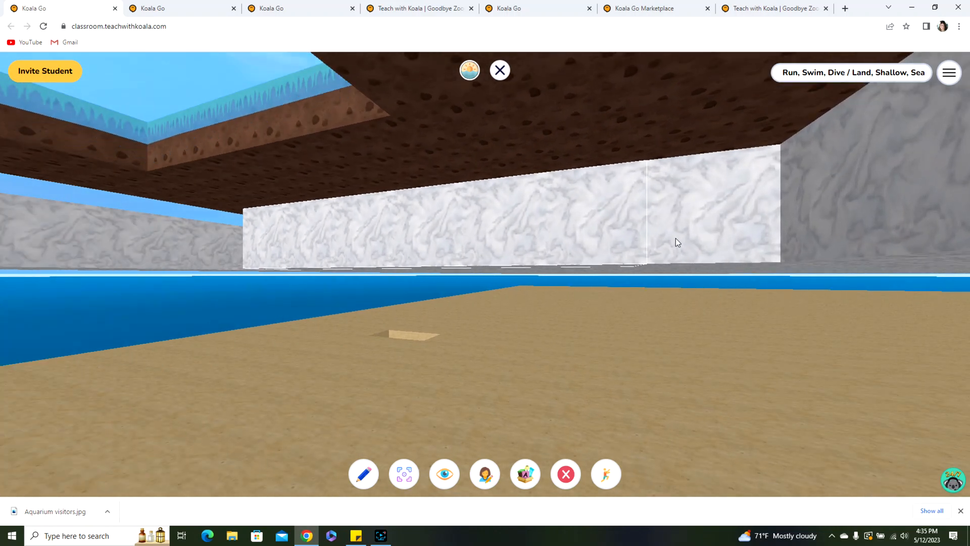
left_click(707, 235)
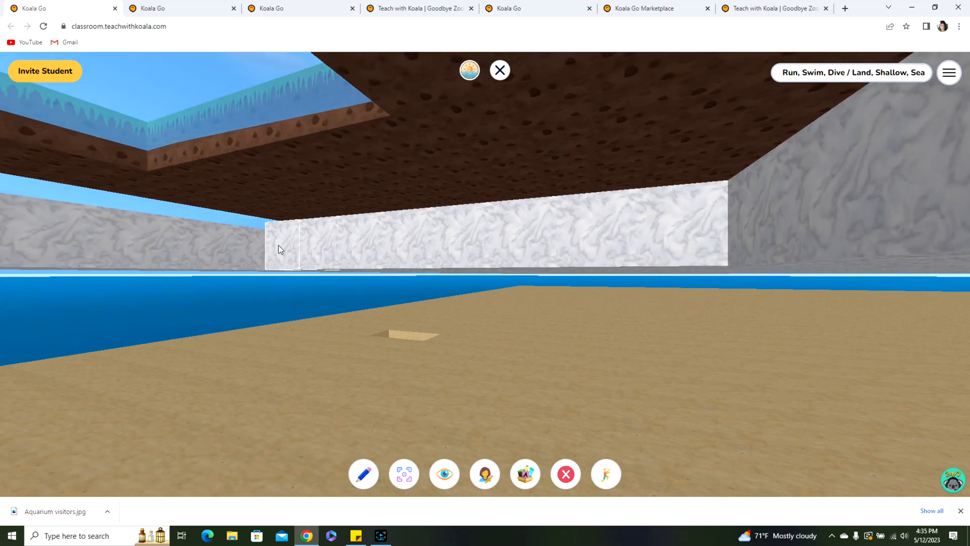
left_click(702, 234)
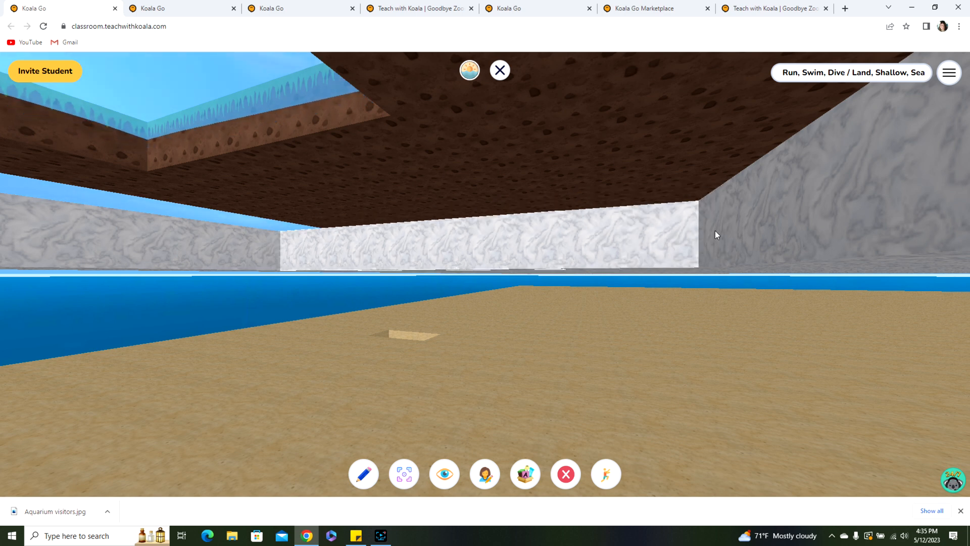
left_click(750, 227)
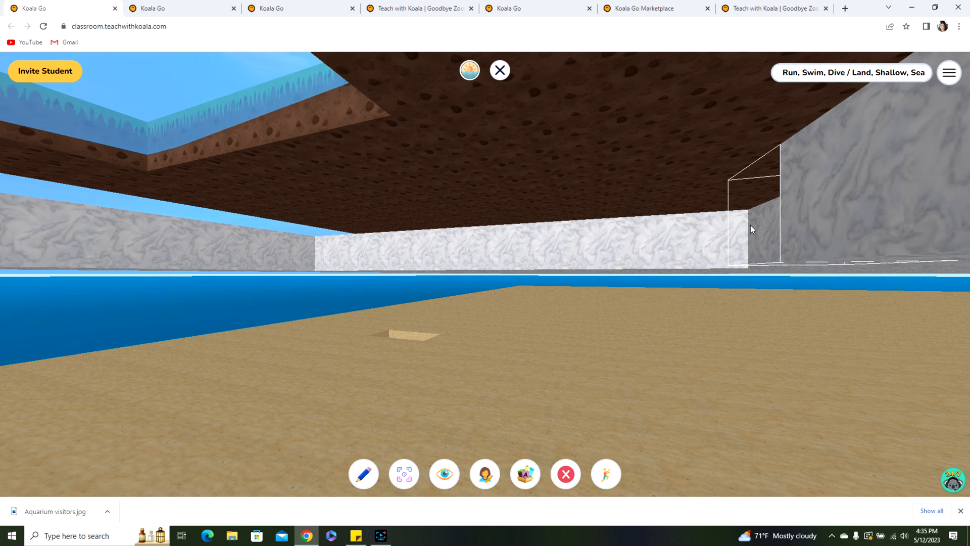
Turn the avatar toward the far corner of the underwater cave and dig away the marble blocks around it
key("Right")
key("Up")
key("Right")
key("Right")
key("Down")
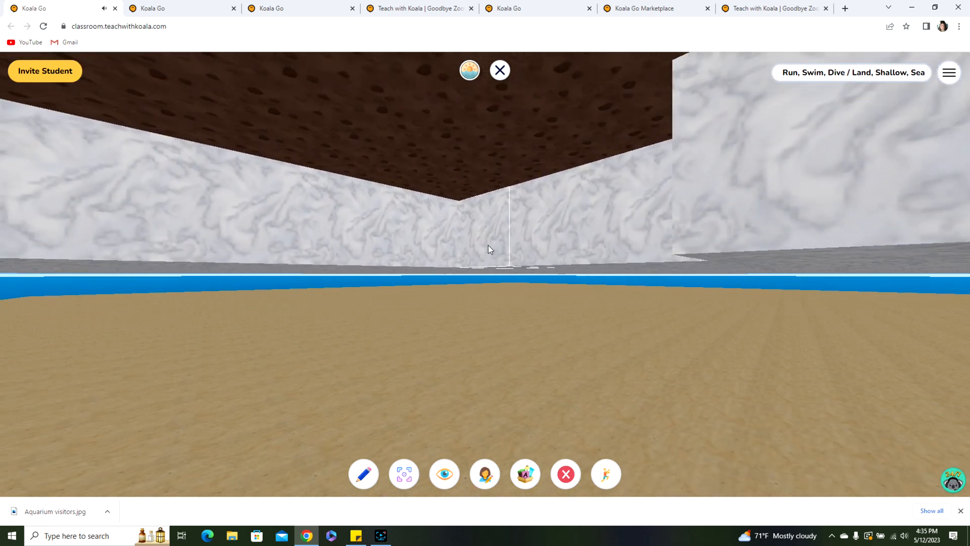
left_click(831, 241)
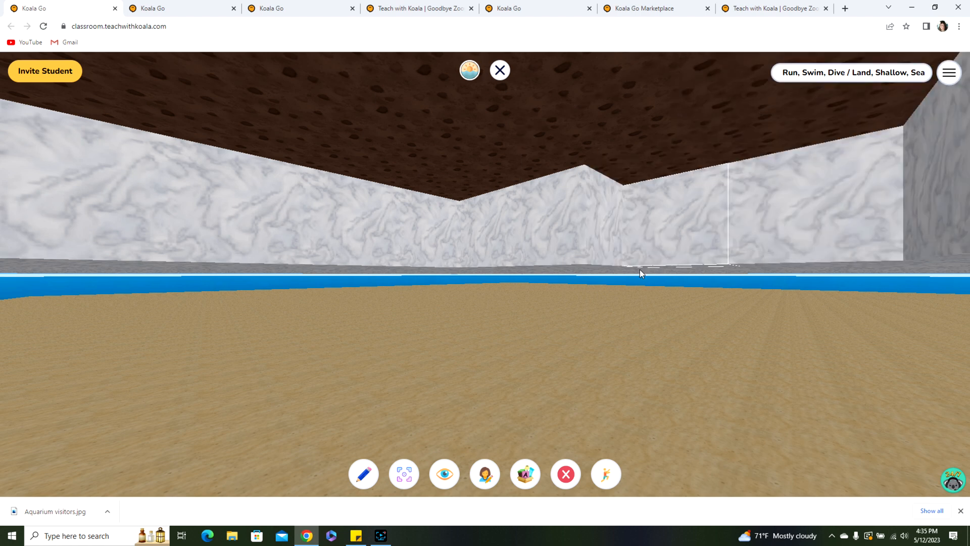
left_click(514, 256)
left_click(484, 260)
left_click(758, 218)
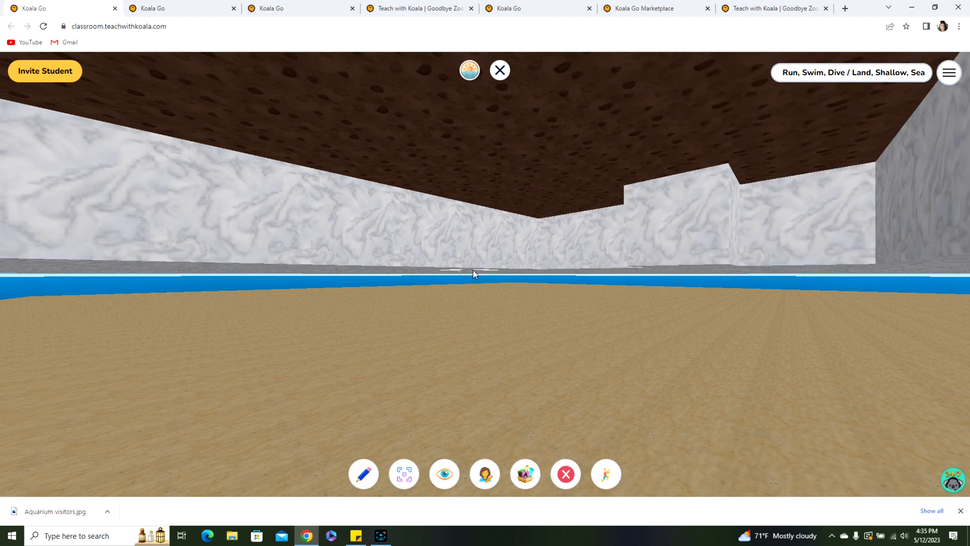
Reposition the avatar in front of the long marble wall and carve a recess into its middle
key("Left")
key("Up")
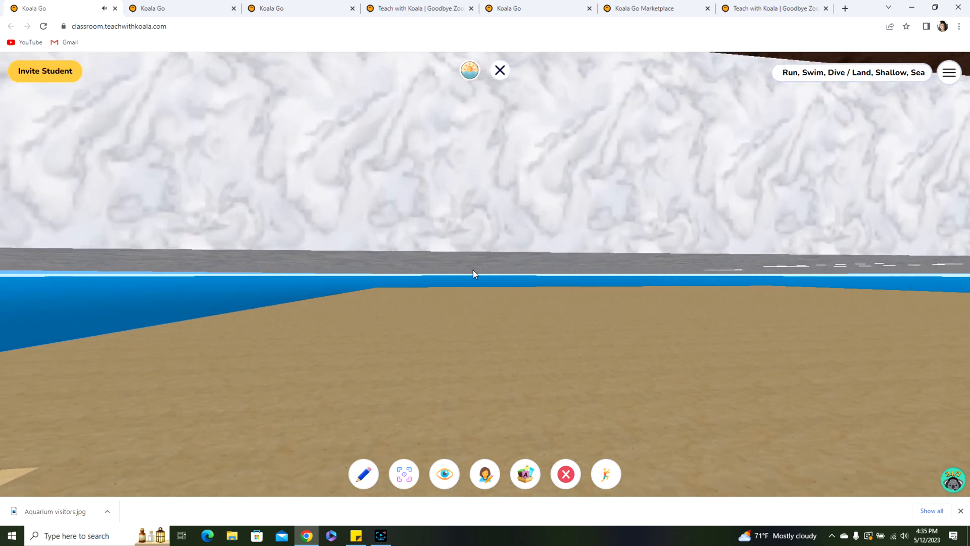
left_click(472, 270)
key("Down")
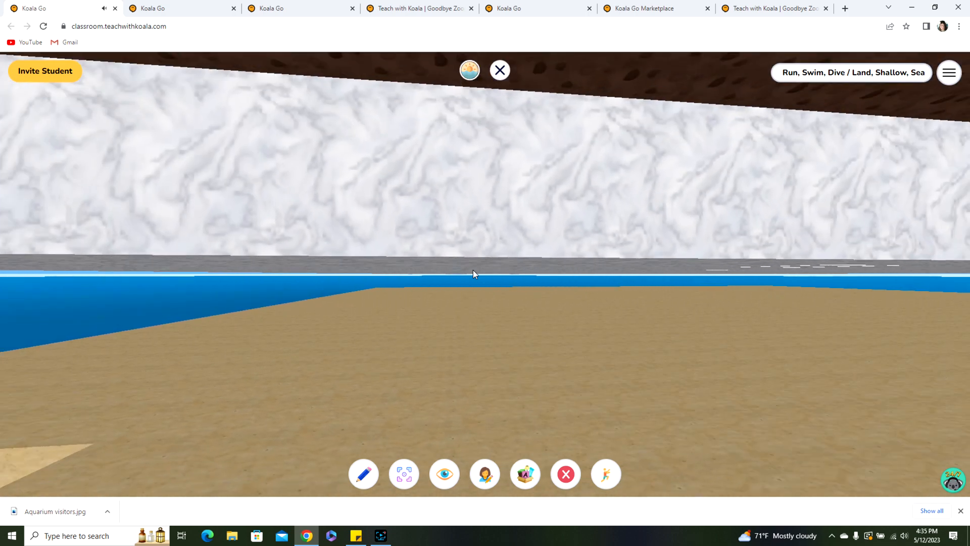
key("Up")
key("Down")
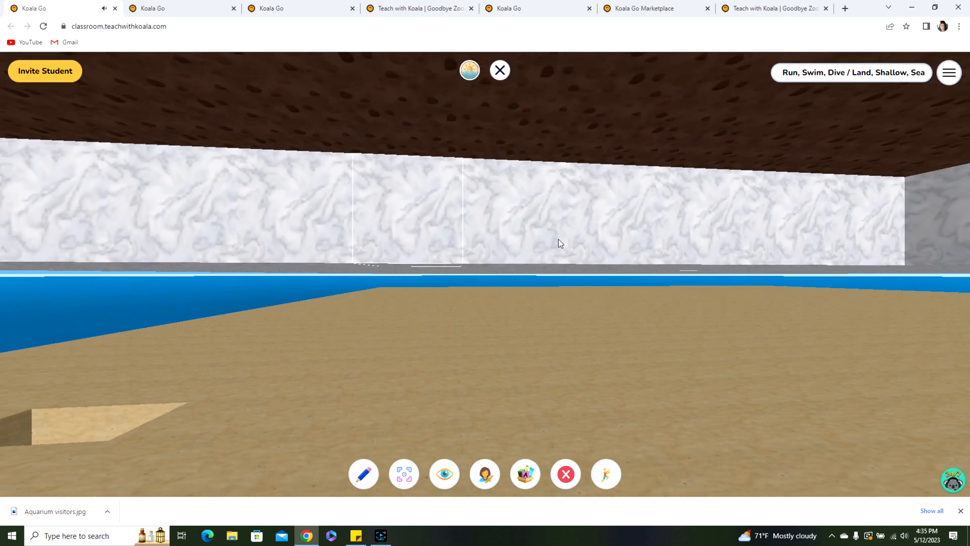
left_click(727, 234)
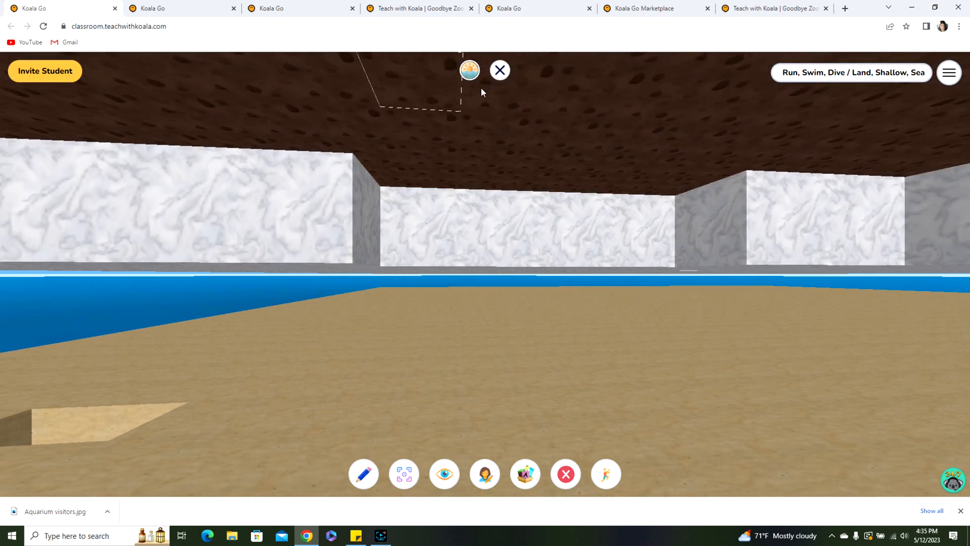
Leave the 3D playground, look through the open browser tabs and switch to the "LaGOONIES Island Challenge" playground
left_click(500, 70)
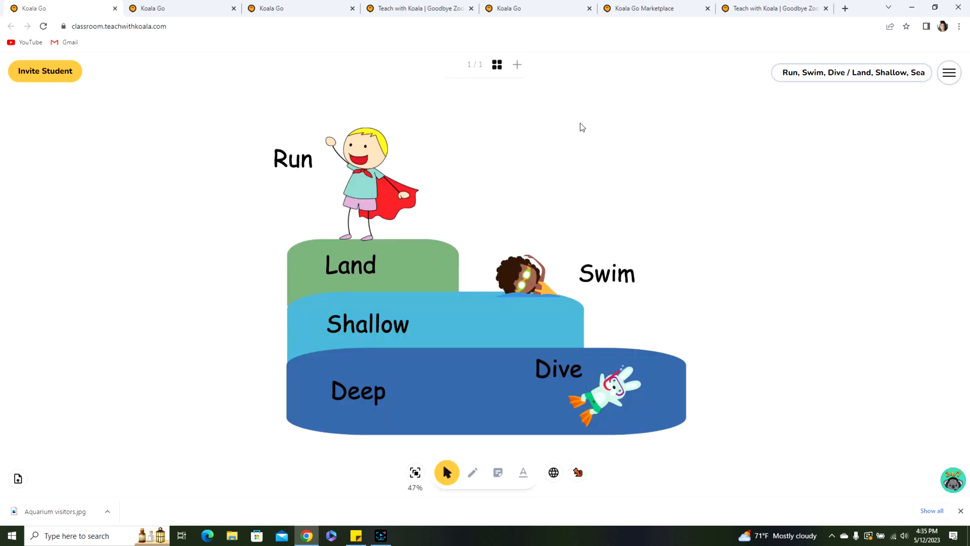
left_click(537, 7)
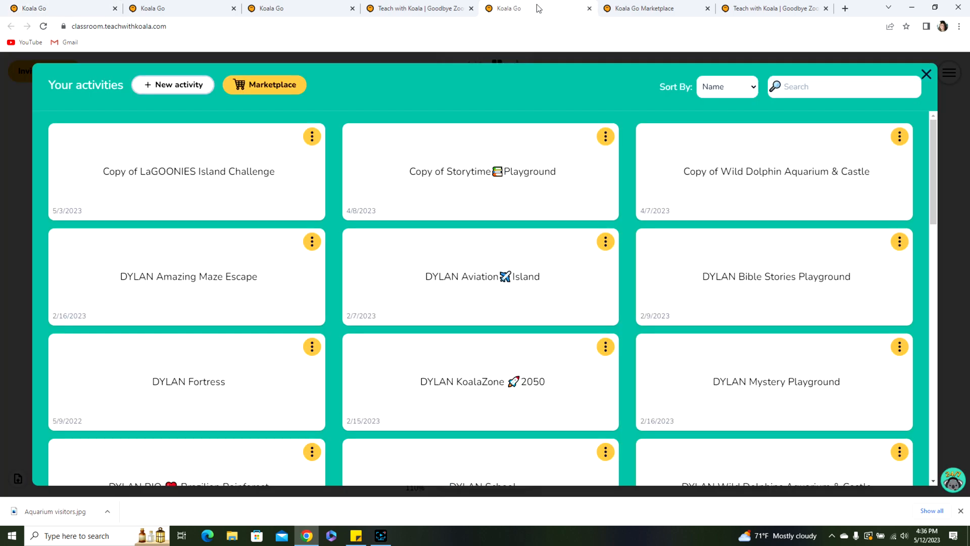
left_click(641, 7)
left_click(760, 16)
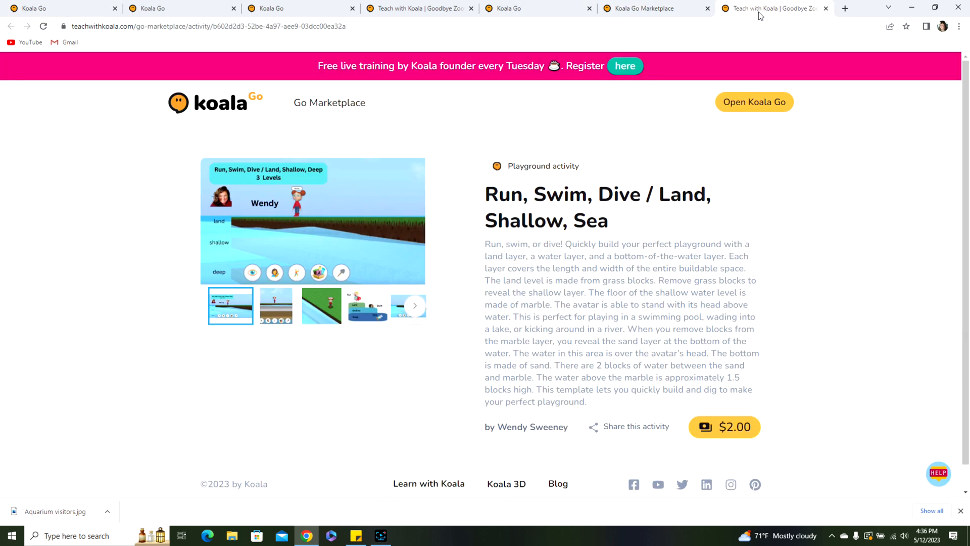
left_click(411, 15)
left_click(314, 12)
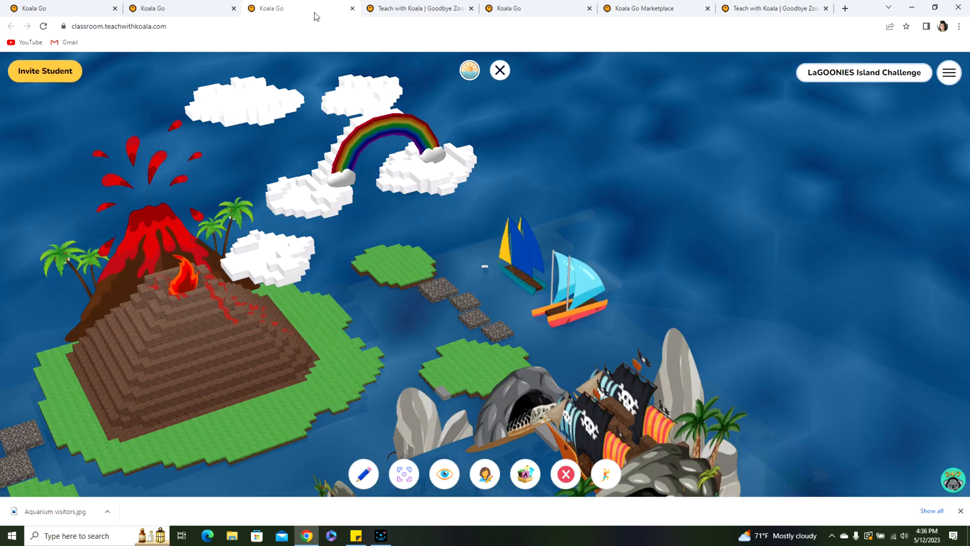
Switch to the "Wild Dolphin Aquarium & Castle" playground and walk through the aquarium entrance, across the walkway between the pools
left_click(202, 9)
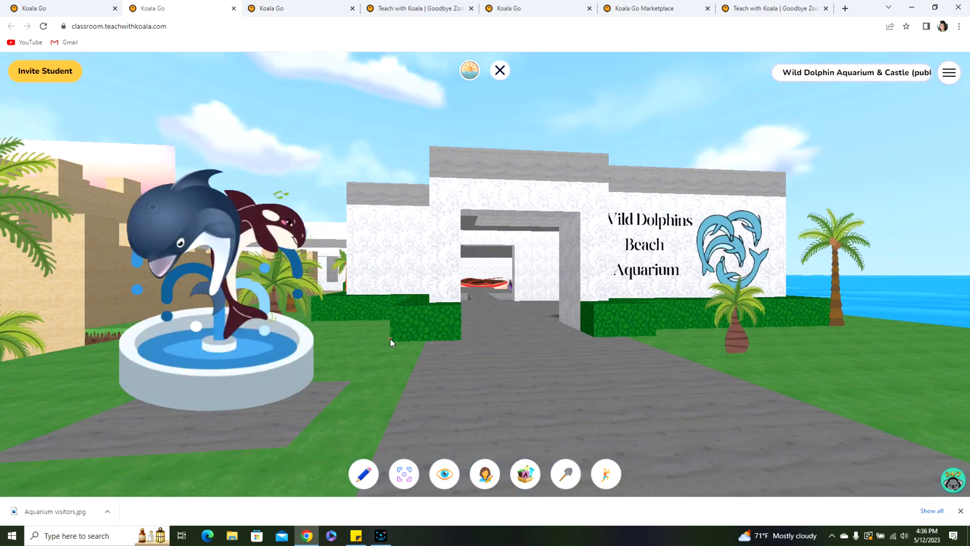
key("Right")
key("Up")
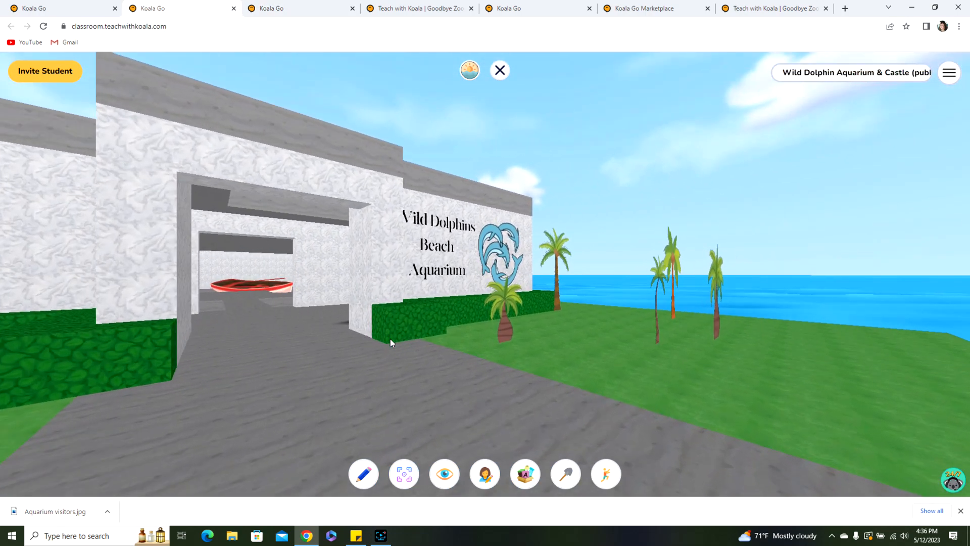
key("Left")
key("Up")
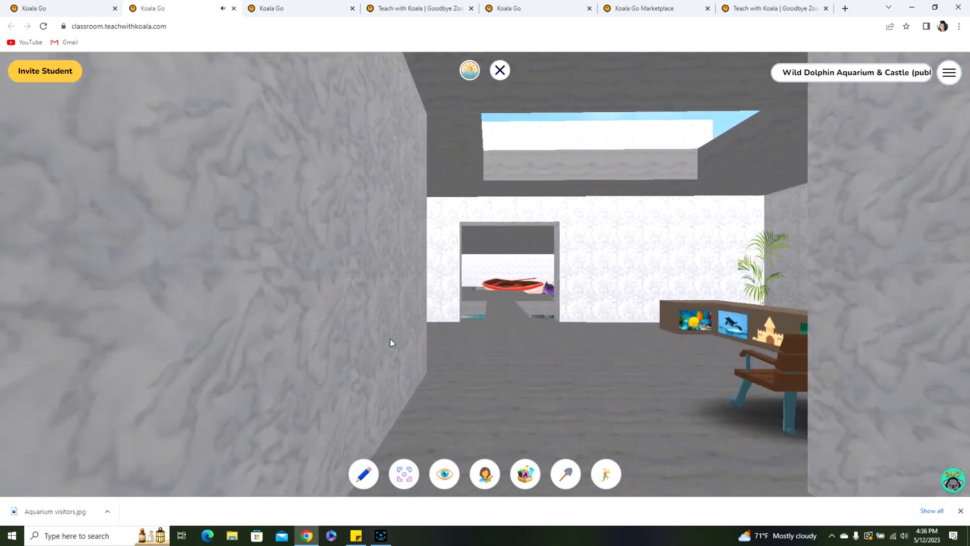
key("Left")
key("Up")
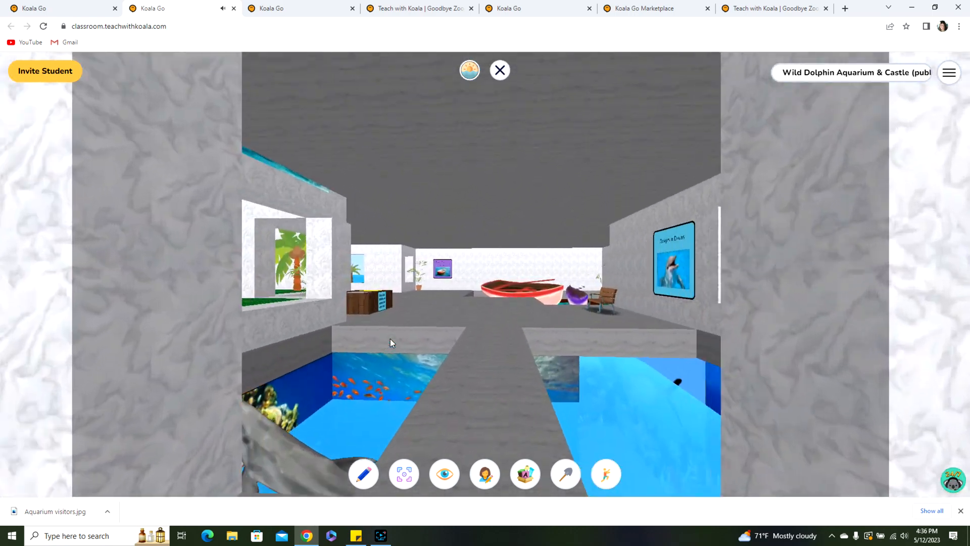
key("Up")
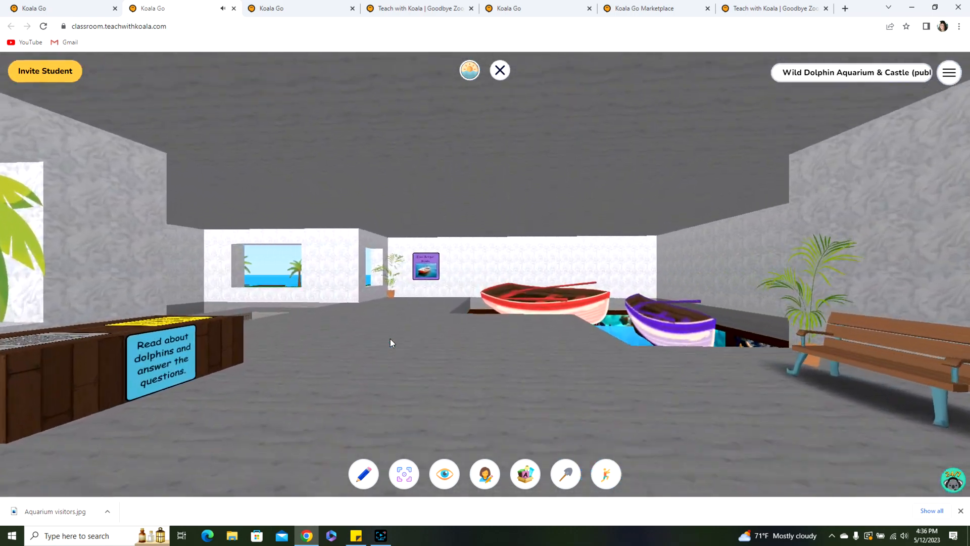
Turn around inside the aquarium hall to view the dolphin pools, the wall pictures and the dolphin reading desk
key("Right")
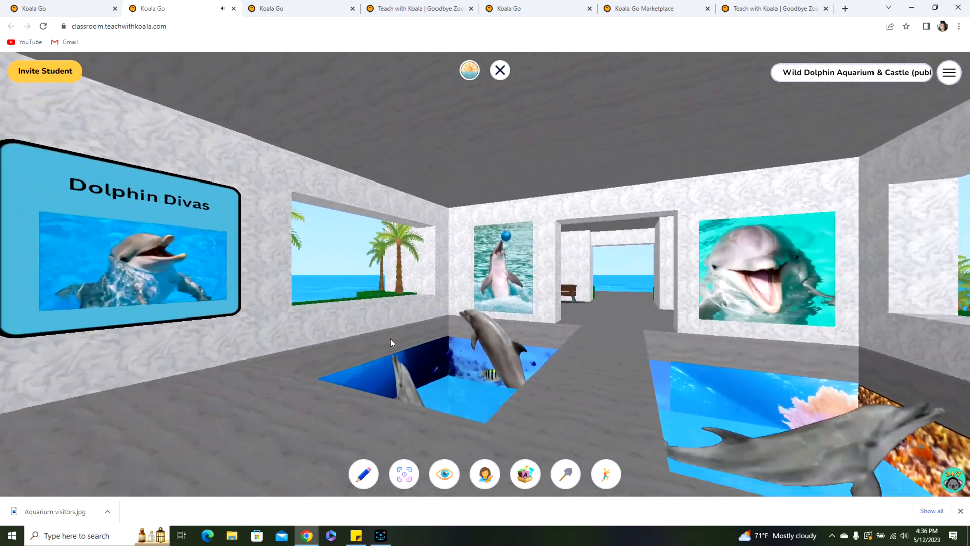
key("Up")
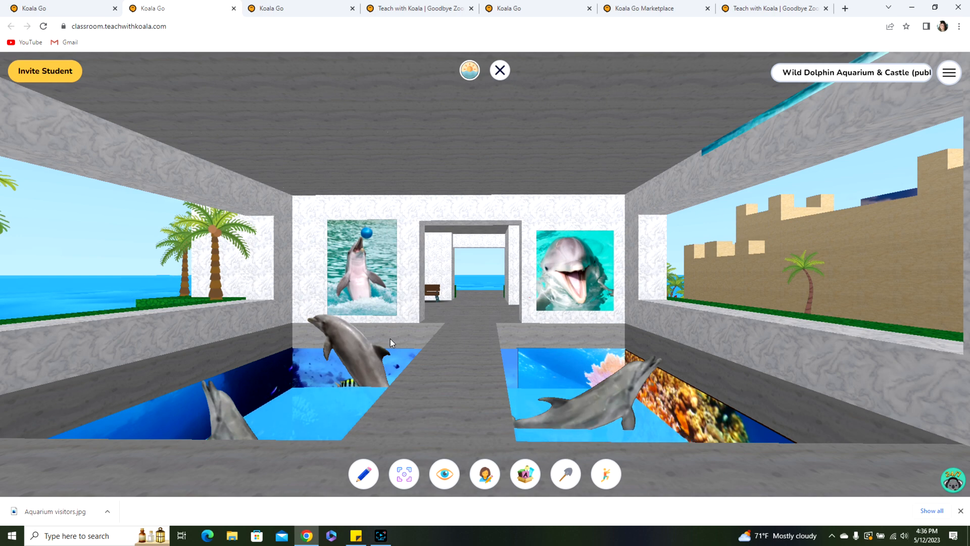
key("Left")
key("Up")
key("Right")
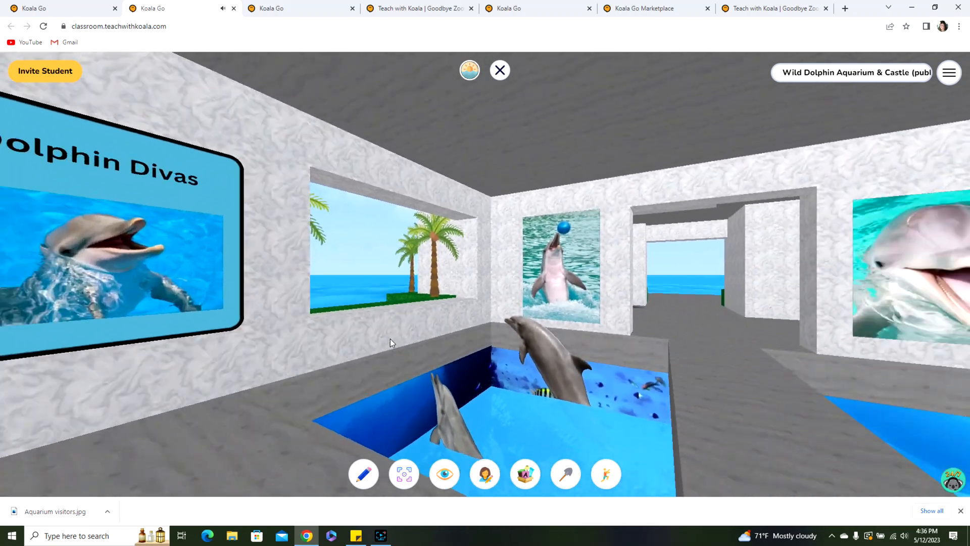
key("Right")
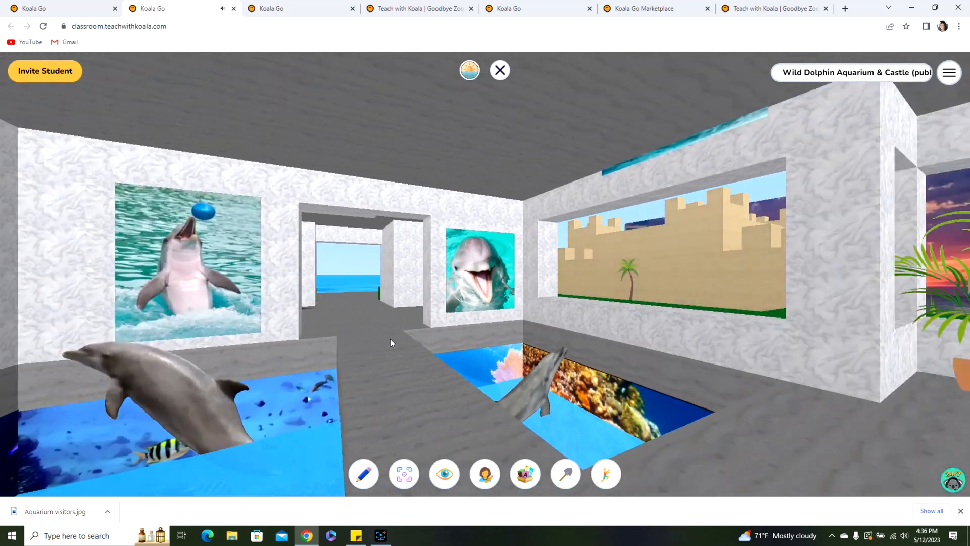
key("Right")
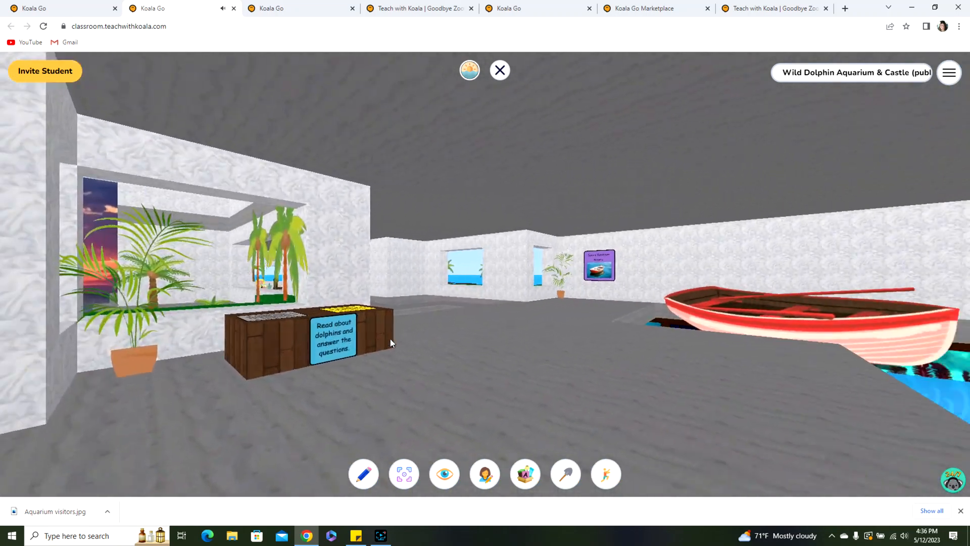
View the red and purple glass bottom boats on the indoor pool from different angles
key("Right")
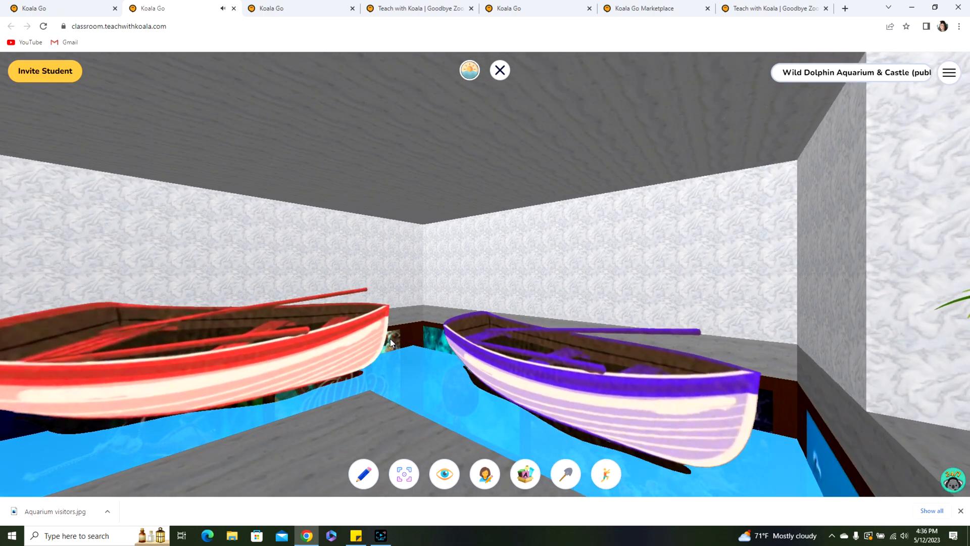
key("Left")
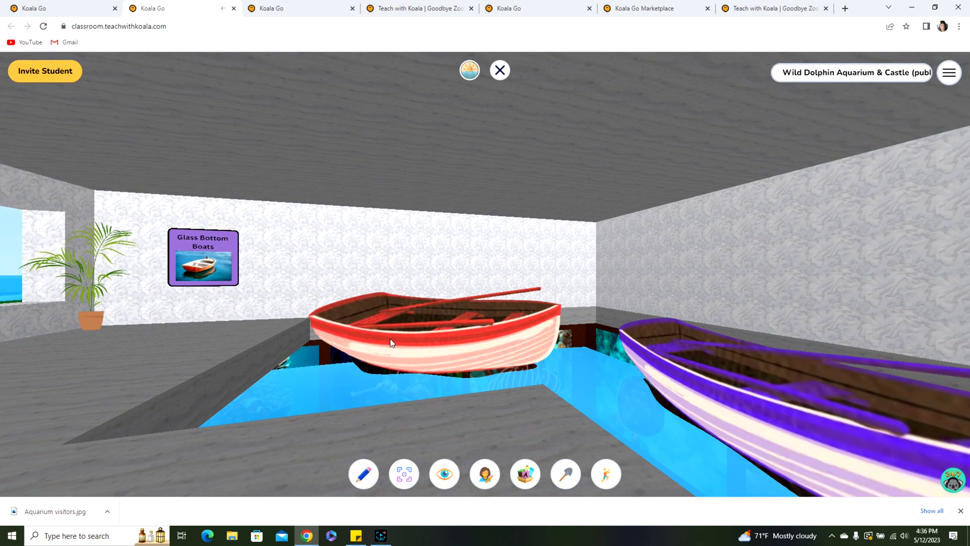
key("Left")
key("Left")
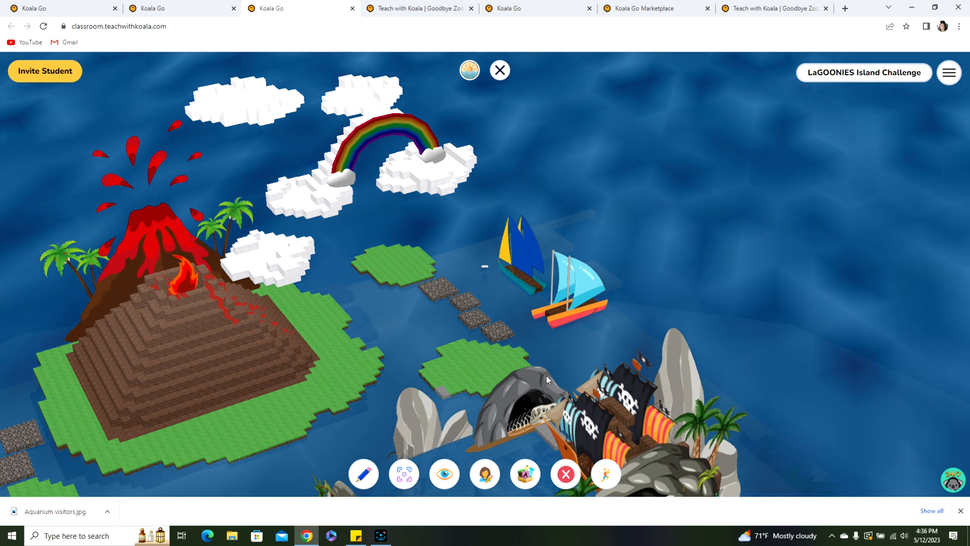
Return to the "LaGOONIES Island Challenge" playground and look around the underwater sand floor beneath the boats in first-person view
left_click(446, 477)
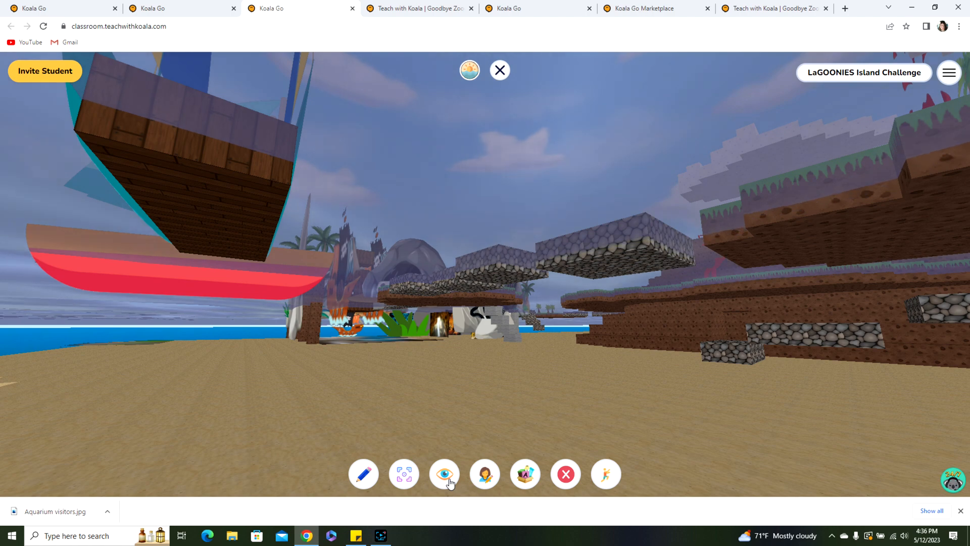
key("Up")
key("Left")
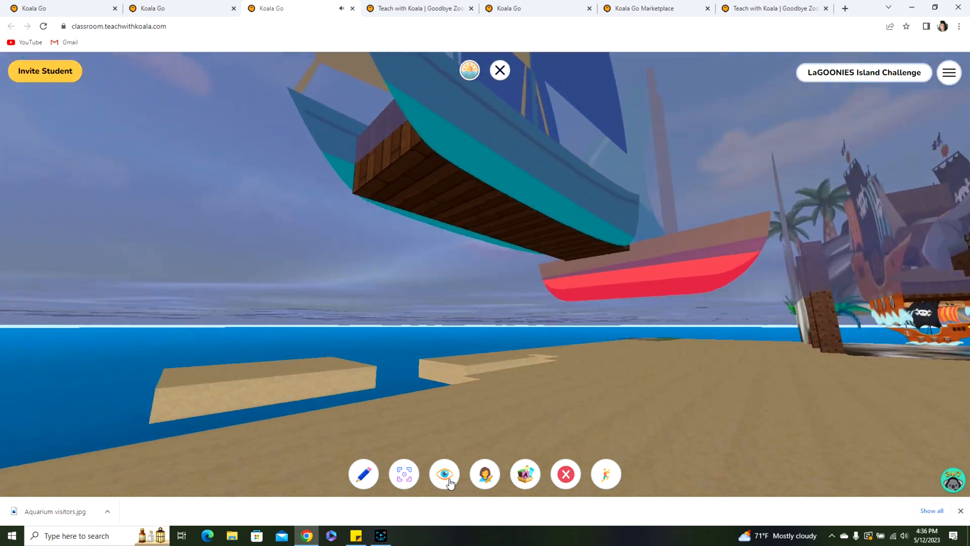
key("Right")
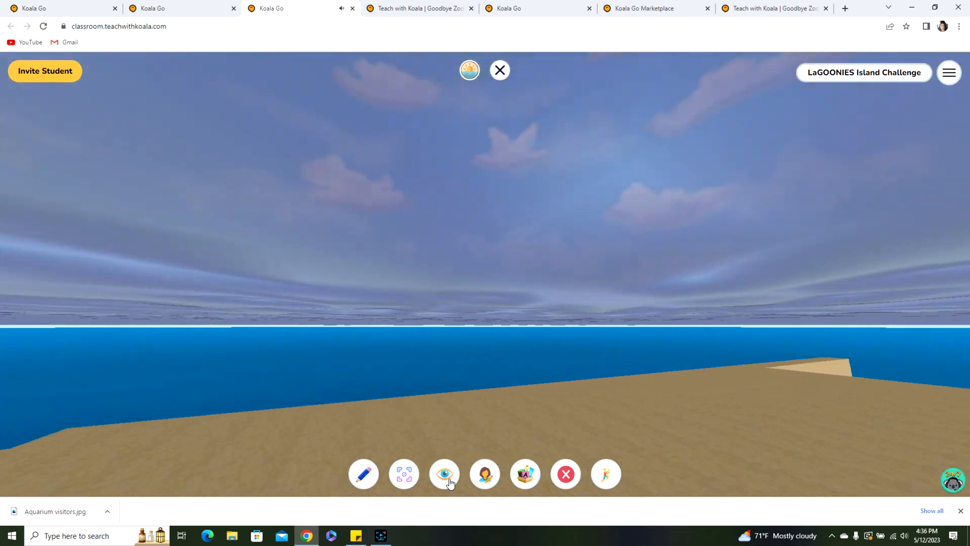
key("Right")
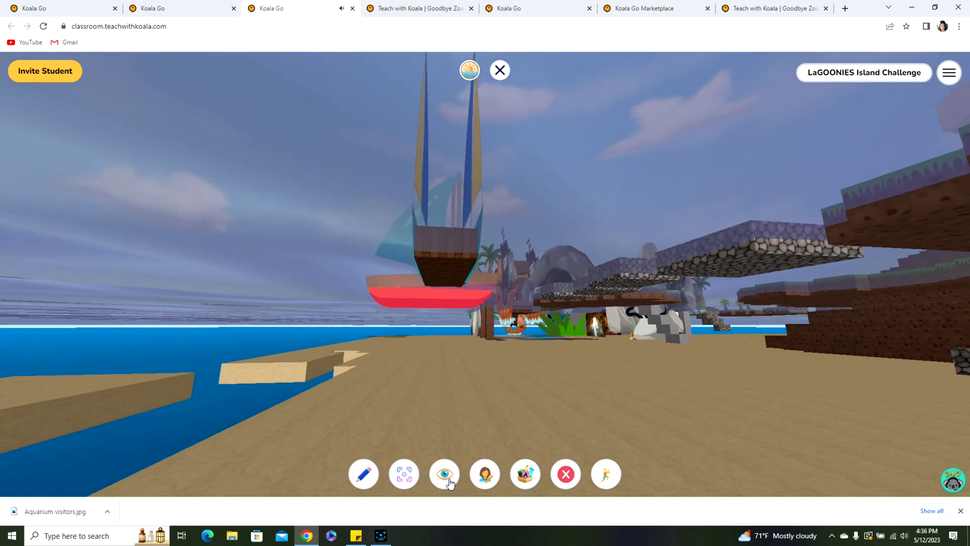
Stack Grass blocks from the sandy seabed up to the water surface beside the blue and yellow sailboat
left_click(525, 474)
left_click(844, 222)
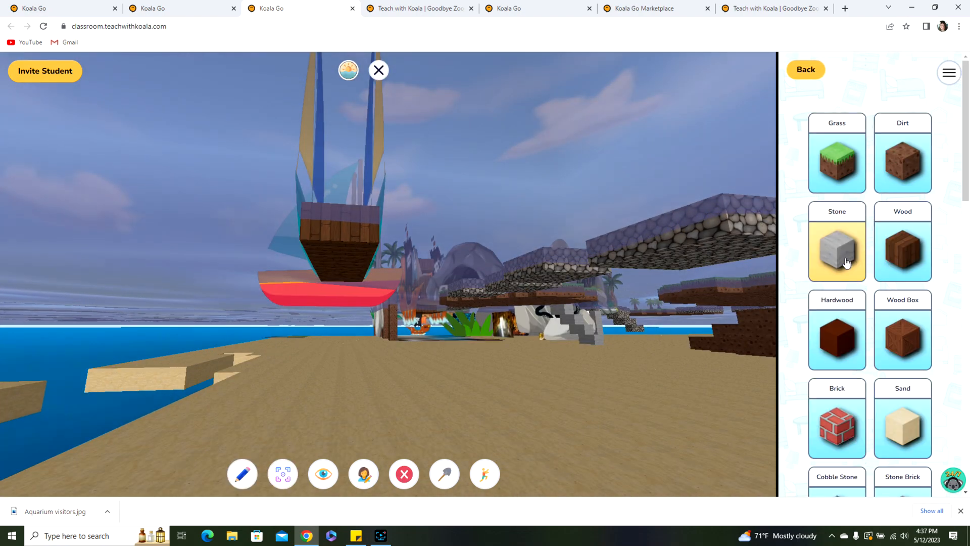
left_click(508, 427)
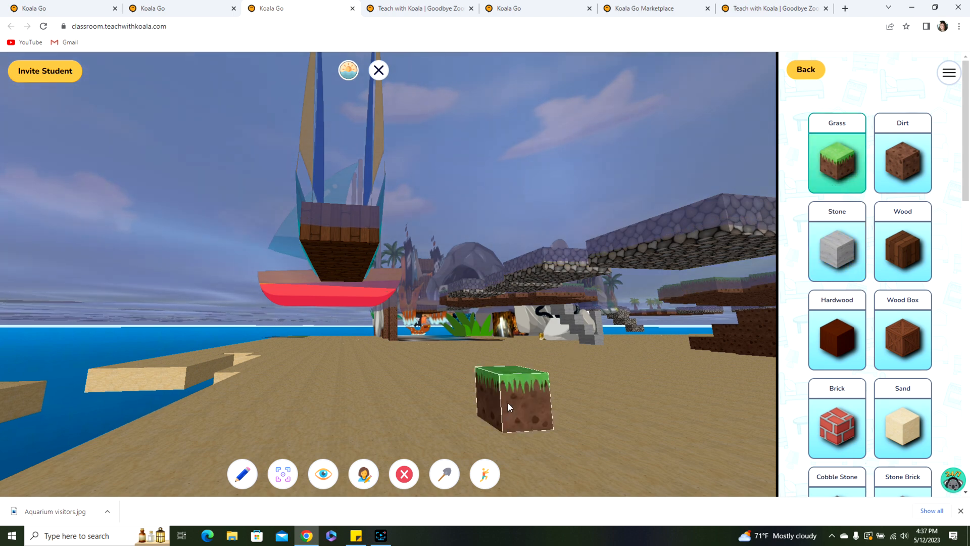
left_click(506, 367)
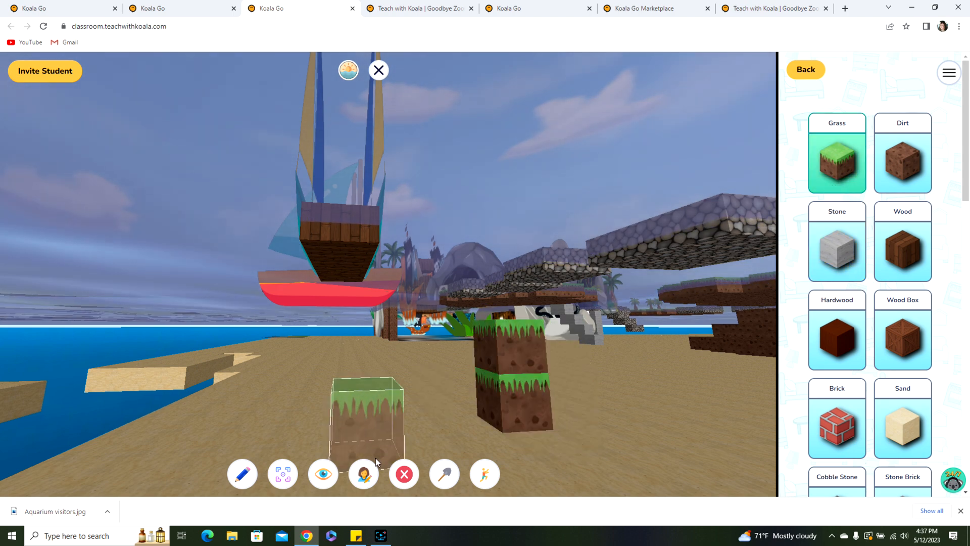
left_click(323, 474)
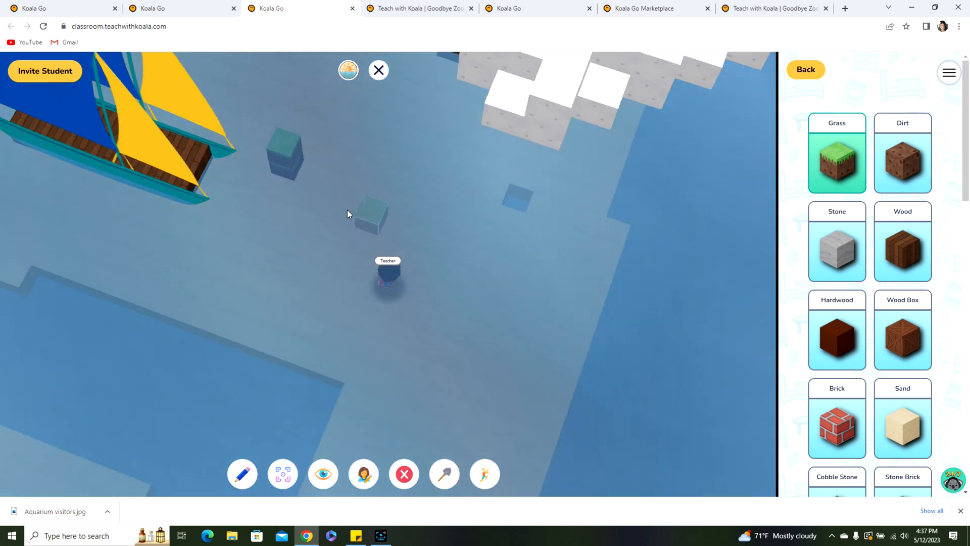
left_click(292, 130)
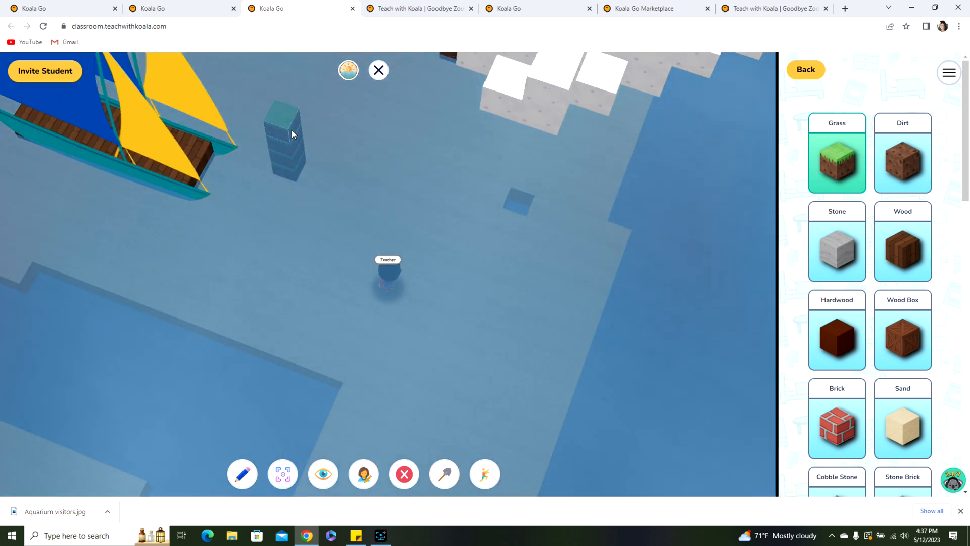
left_click(292, 128)
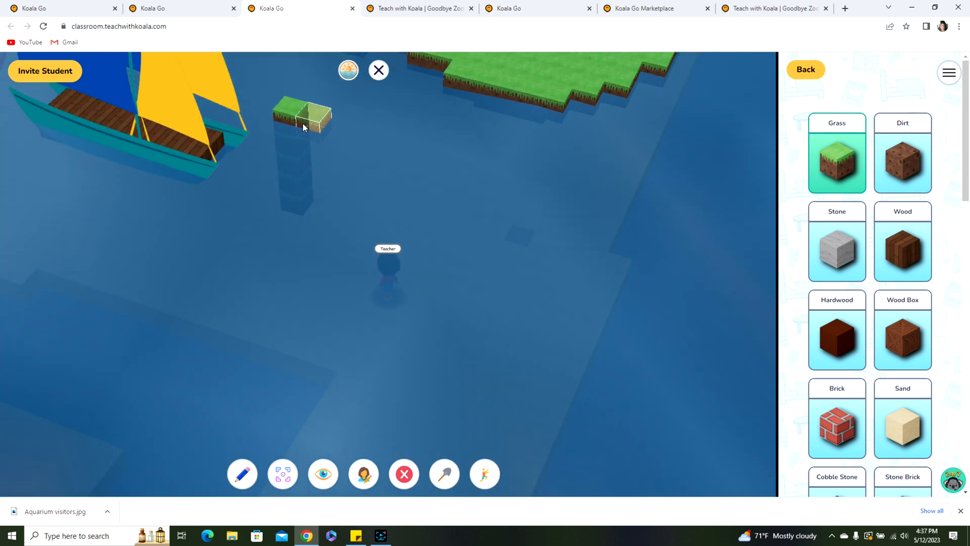
Extend the top of the grass column sideways with adjoining Grass blocks to form a small platform on the water
left_click(303, 126)
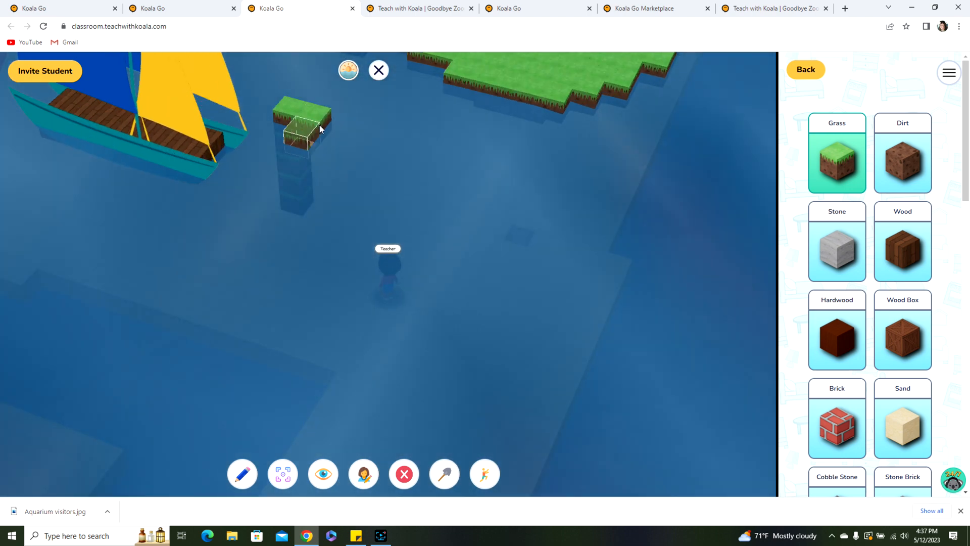
left_click(341, 134)
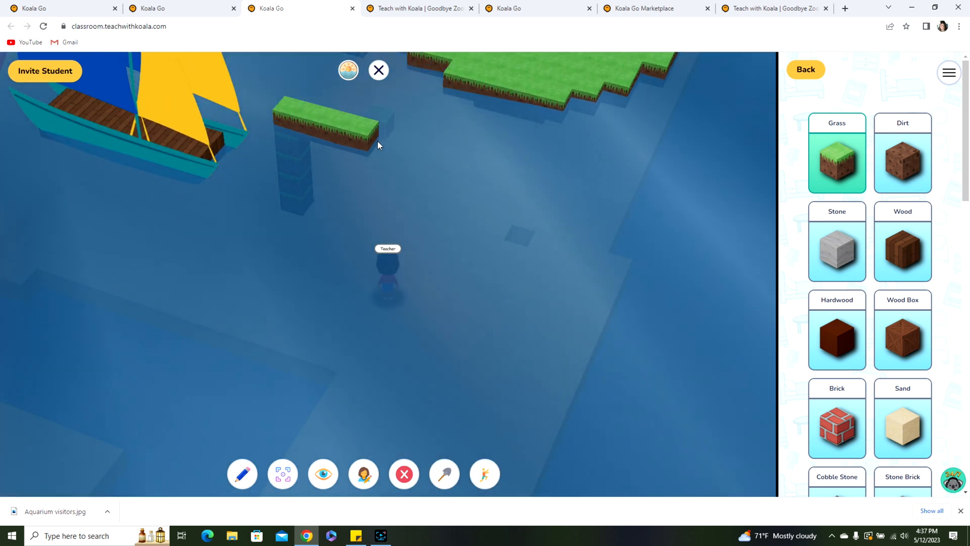
left_click(386, 137)
left_click(345, 149)
left_click(372, 152)
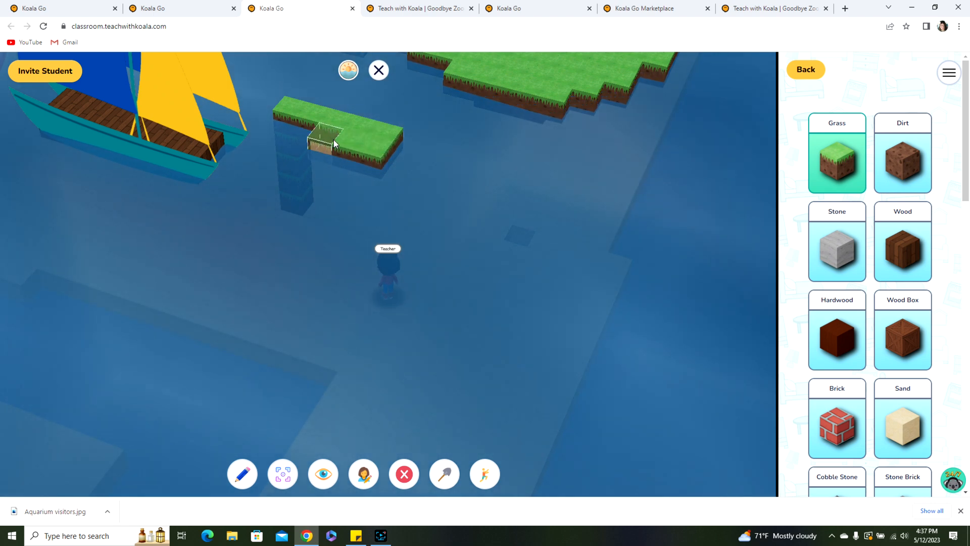
left_click(335, 138)
left_click(354, 159)
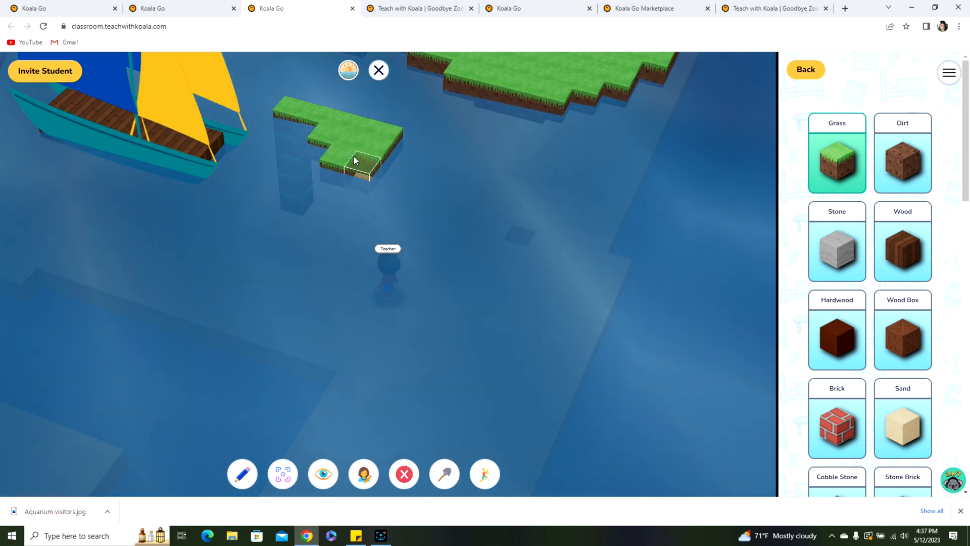
left_click(311, 152)
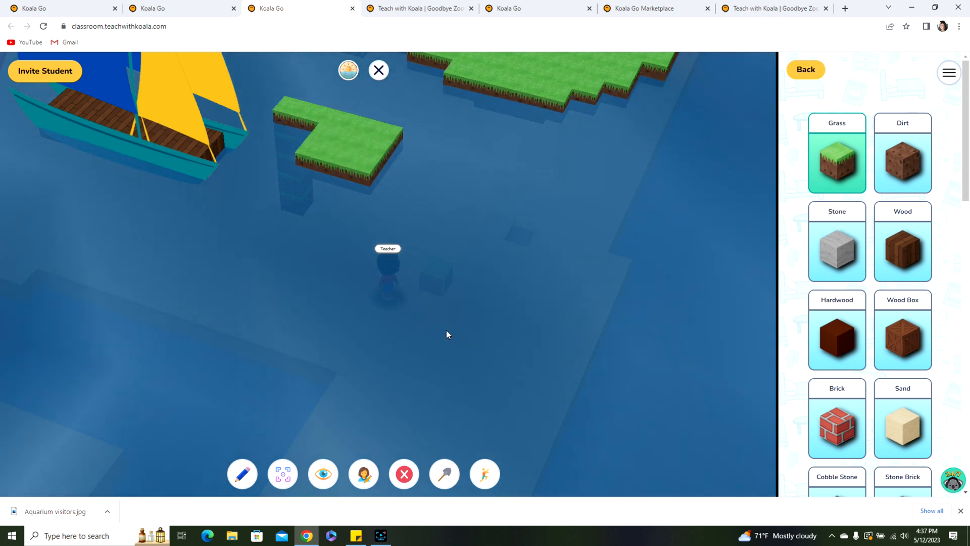
Leave the block collection, open the Image Library, and view the computer's image files for upload without choosing one
left_click(804, 71)
left_click(806, 70)
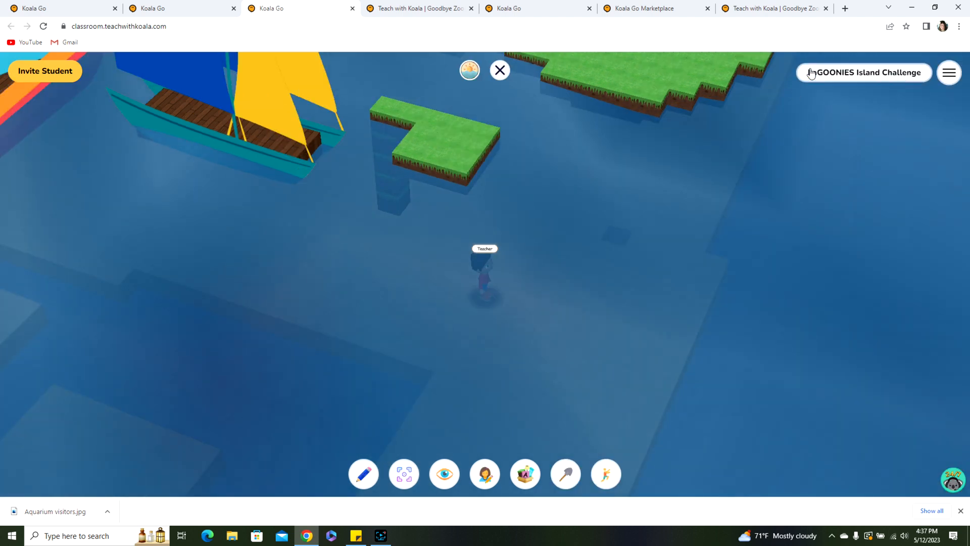
left_click(525, 475)
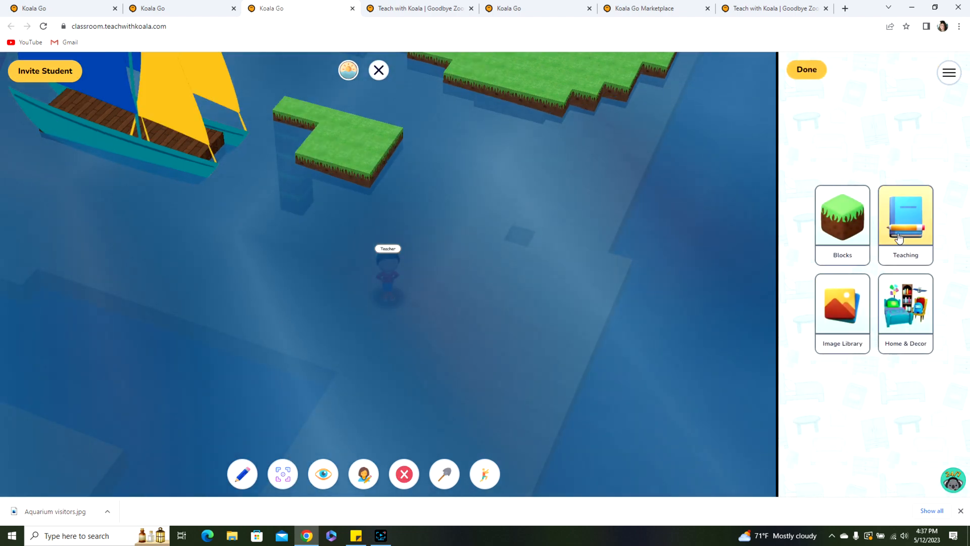
left_click(841, 293)
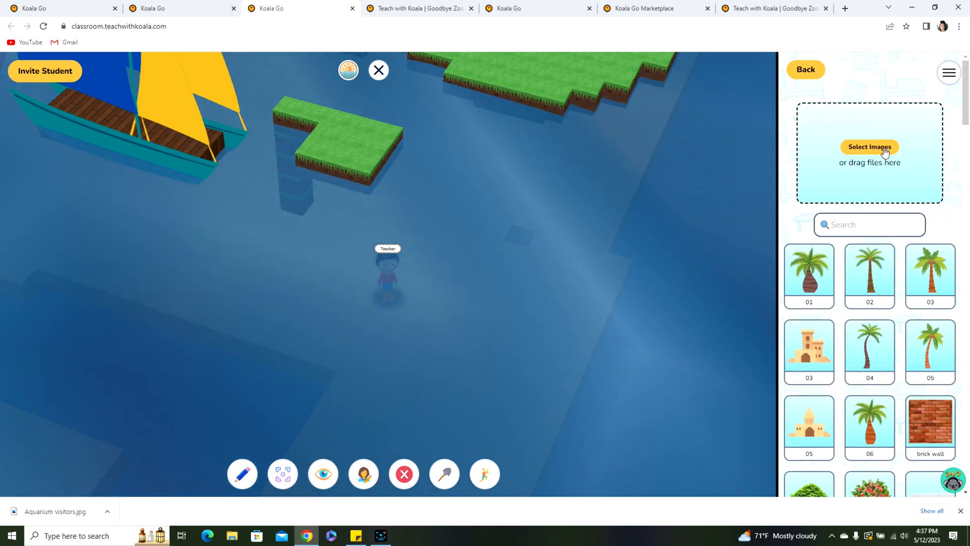
left_click(884, 147)
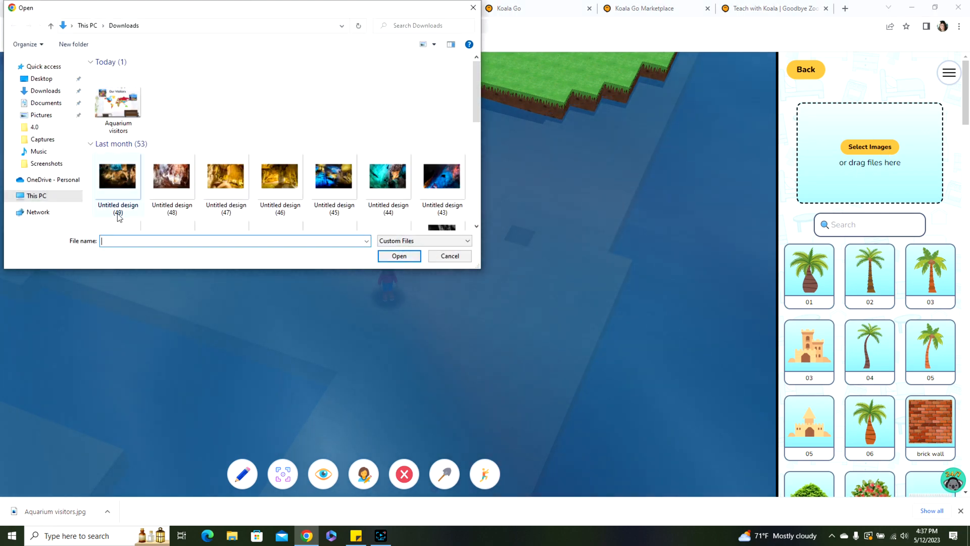
left_click(450, 256)
Dismiss the file picker and place the "pirate ship 2" library image on the side of the grass platform
scroll(864, 311, "down", 9)
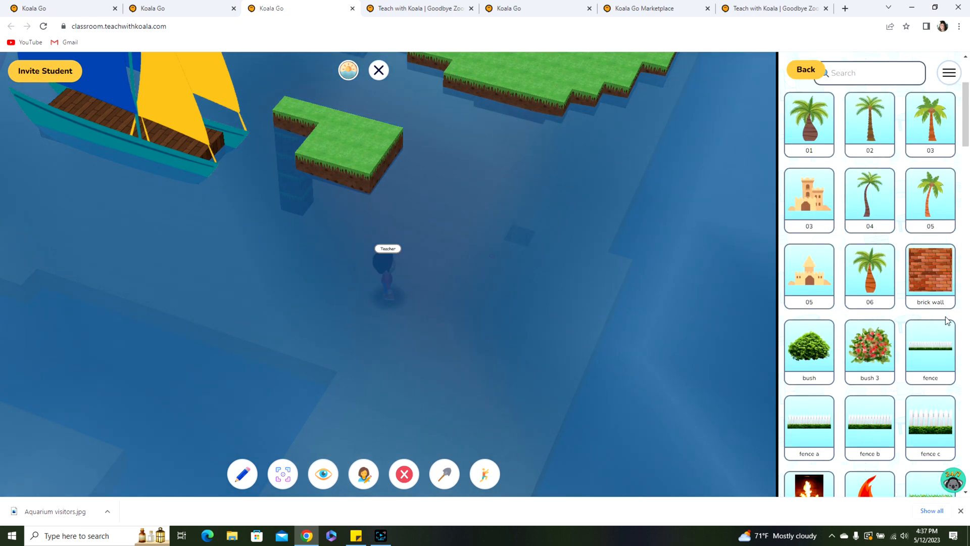
scroll(945, 316, "down", 15)
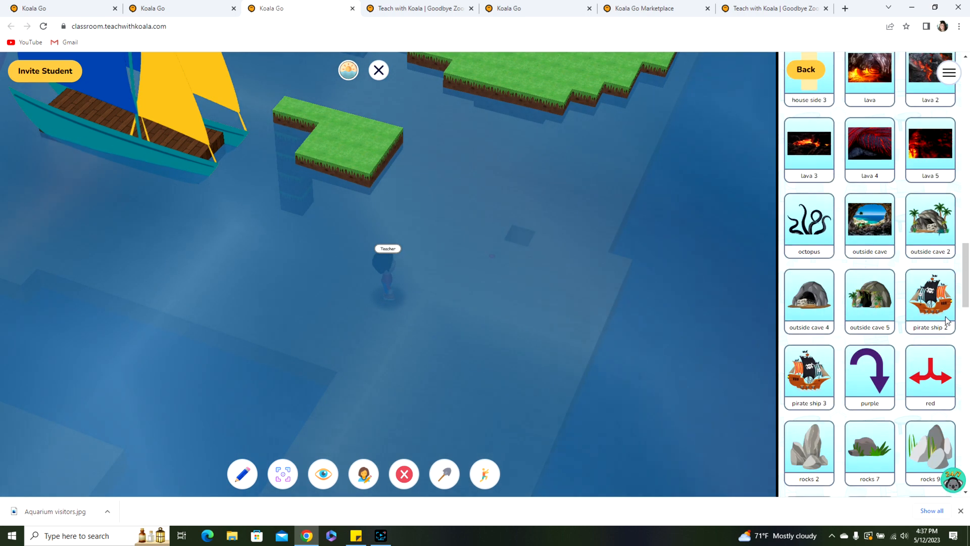
scroll(945, 317, "up", 5)
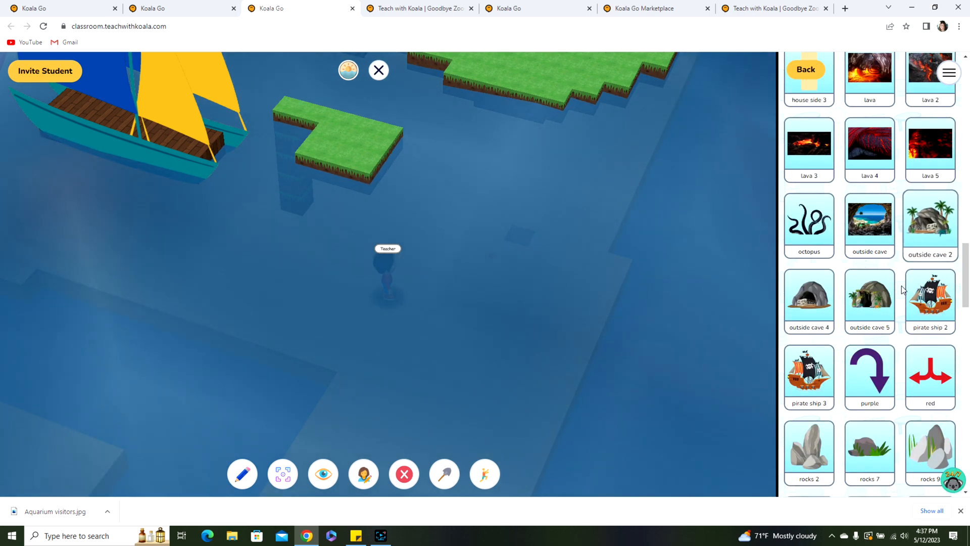
left_click(935, 301)
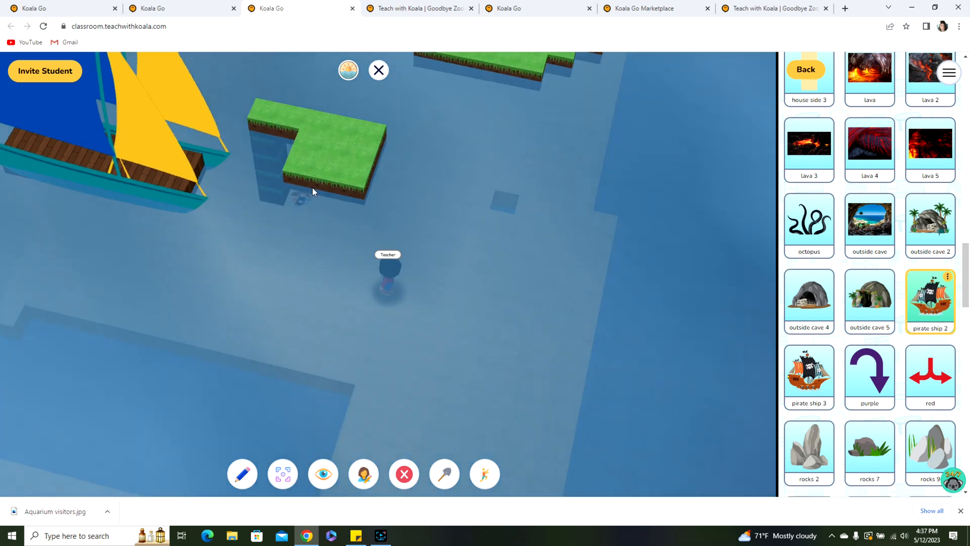
left_click(316, 177)
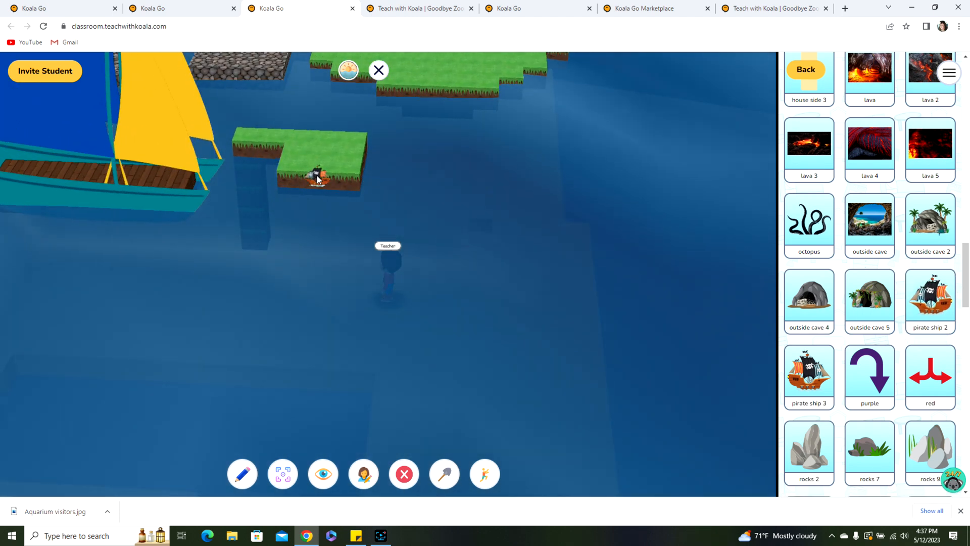
mouse_move(308, 200)
left_mouse_down()
mouse_move(328, 182)
mouse_move(322, 189)
left_mouse_up()
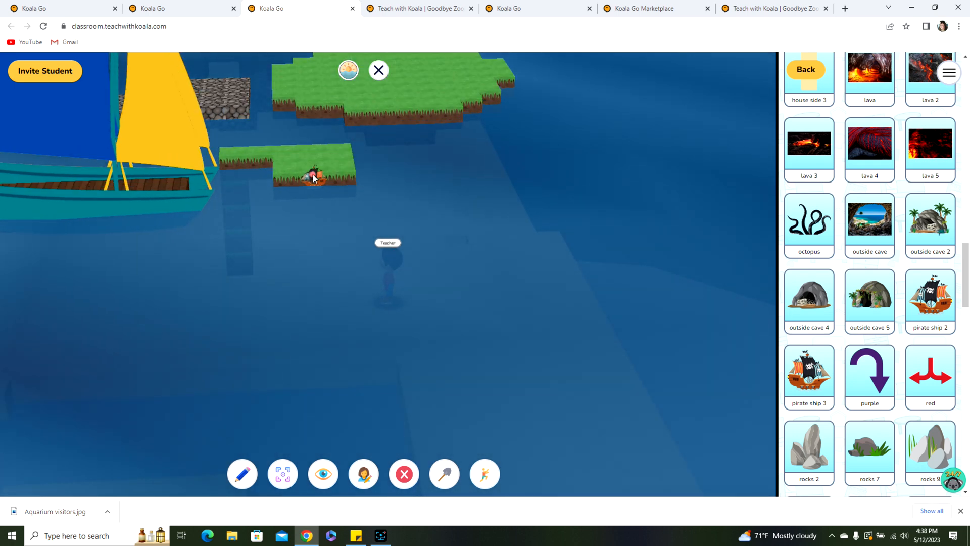
Enlarge the pirate ship image, raise it so its hull meets the waterline, and lock it in place
left_click(314, 178)
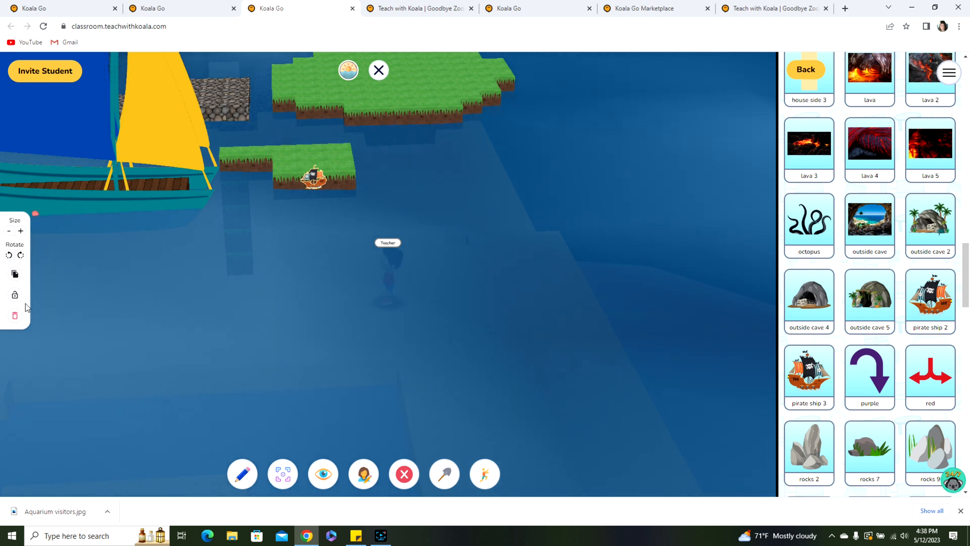
left_click(21, 231)
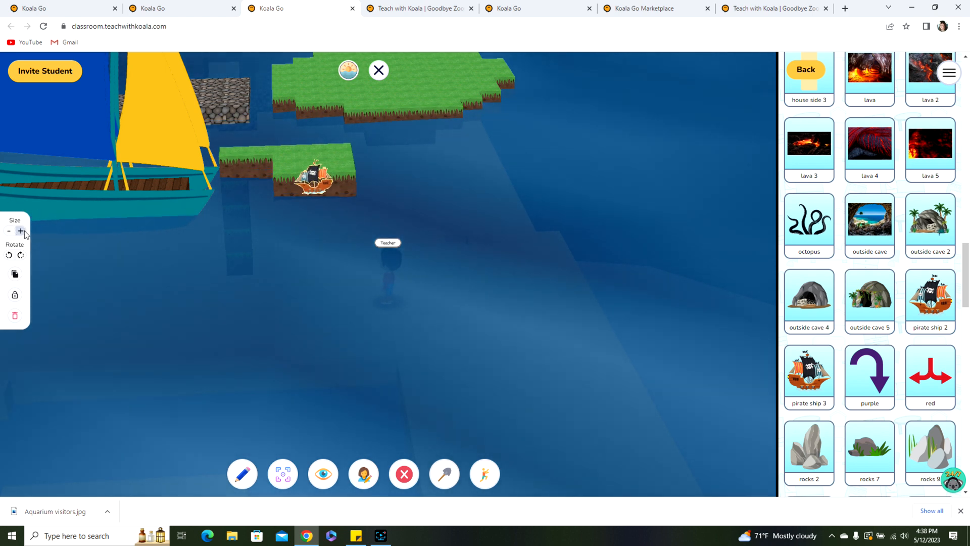
left_click(20, 231)
left_click_drag(307, 231, 310, 181)
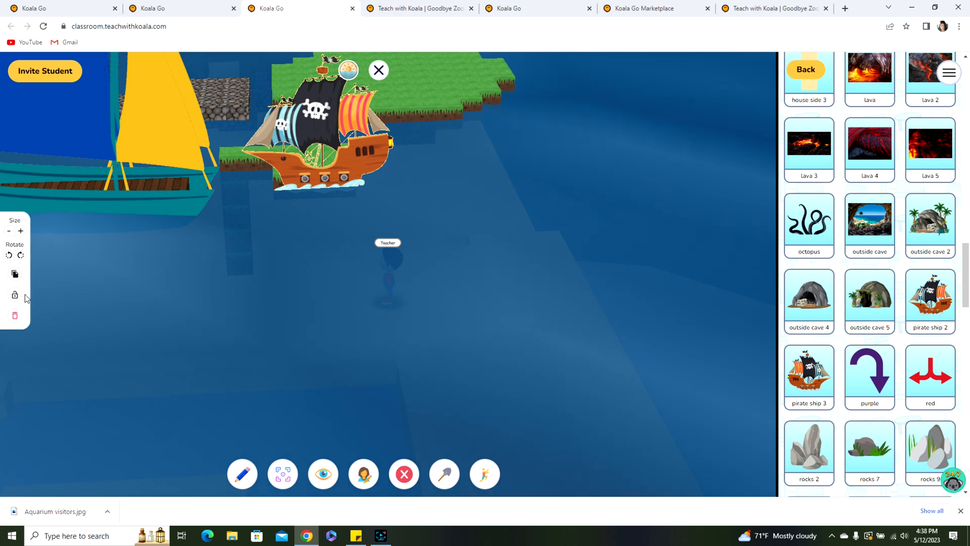
mouse_move(229, 314)
left_mouse_down()
mouse_move(215, 289)
mouse_move(218, 305)
left_mouse_up()
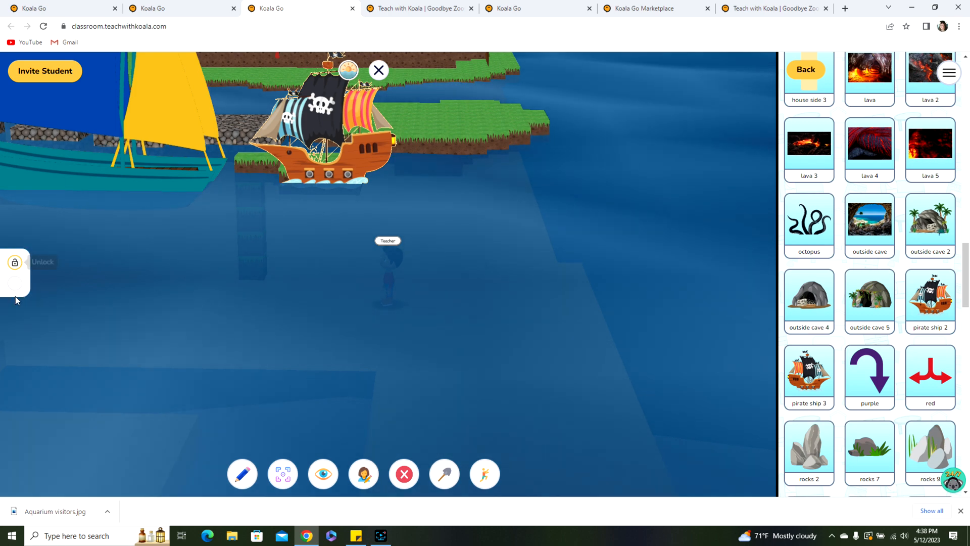
Delete the grass platform blocks beside the pirate ship image, including the top block of the supporting column
left_click_drag(474, 253, 464, 177)
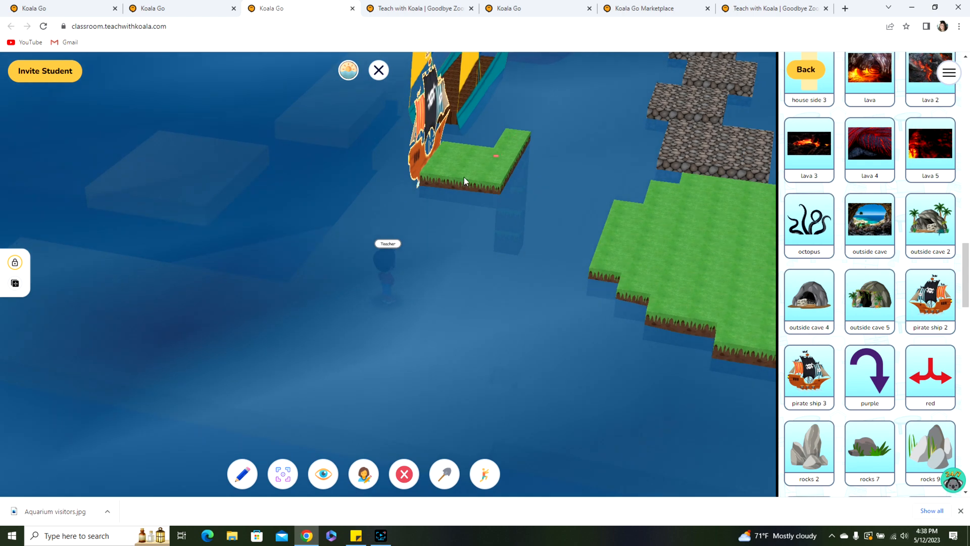
key("Right")
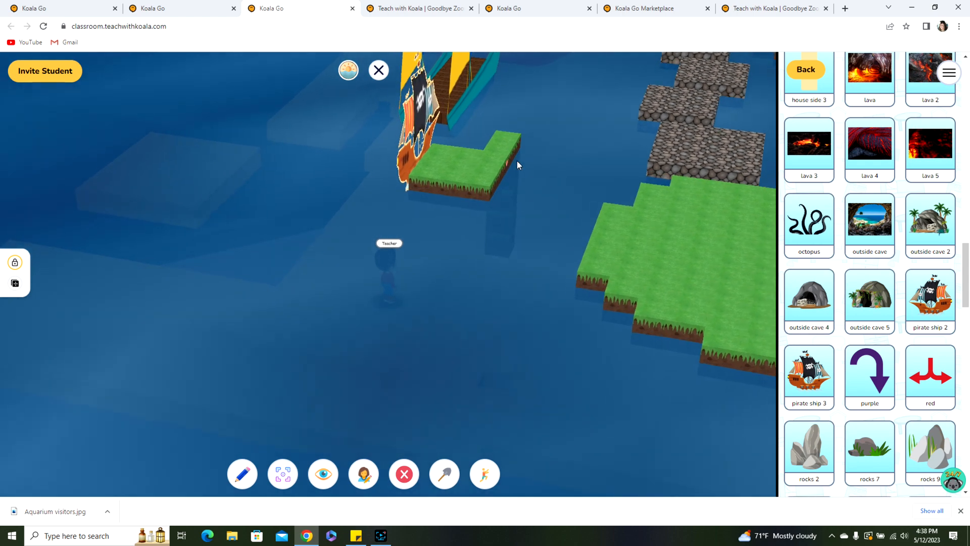
key("Right")
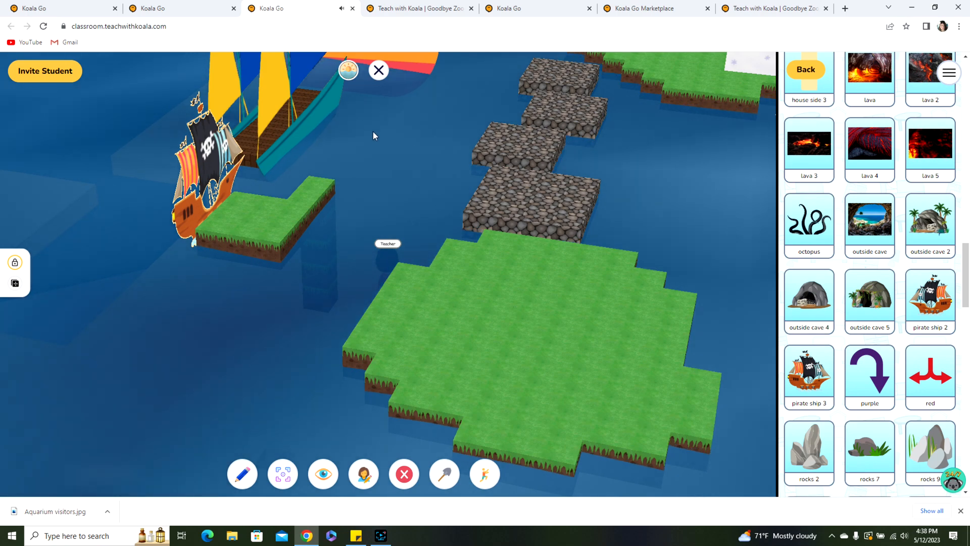
left_click_drag(402, 129, 325, 136)
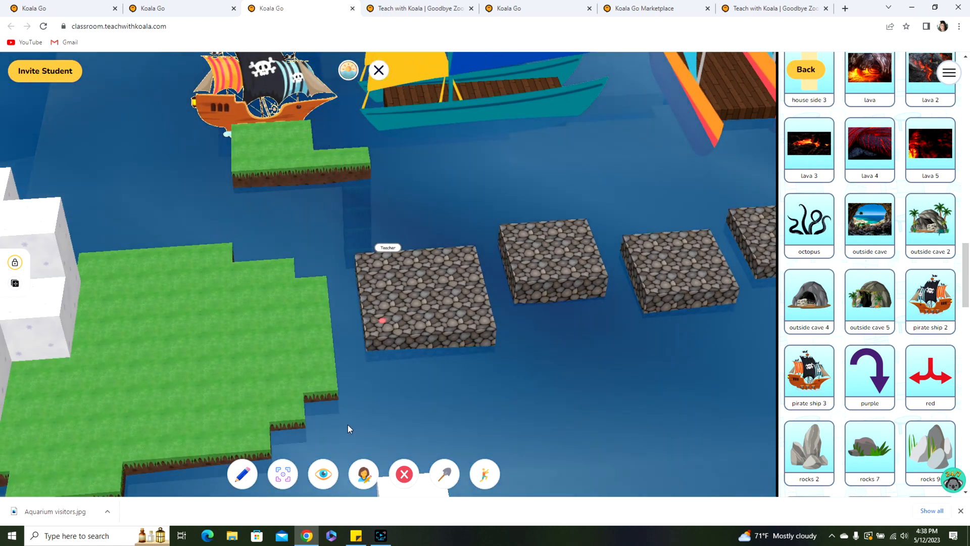
left_click(444, 472)
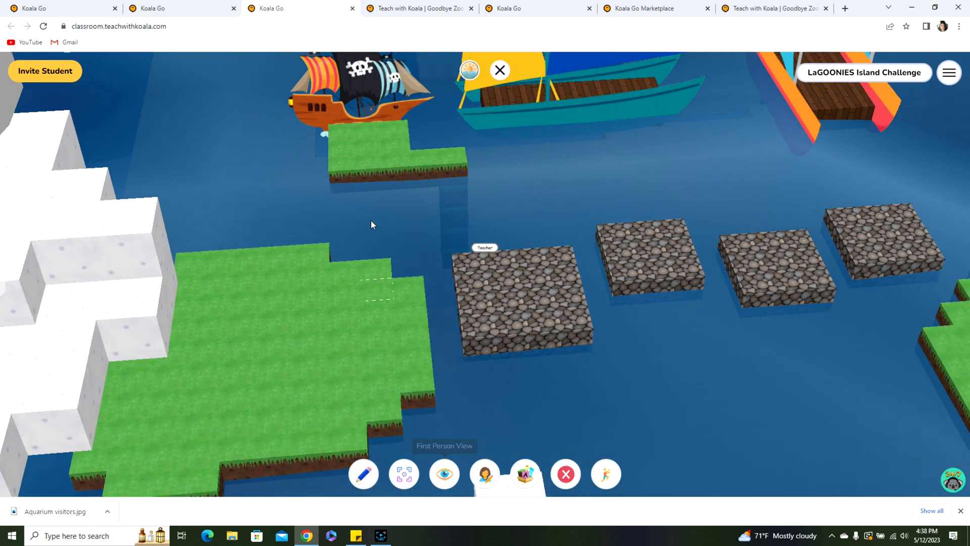
left_click(336, 150)
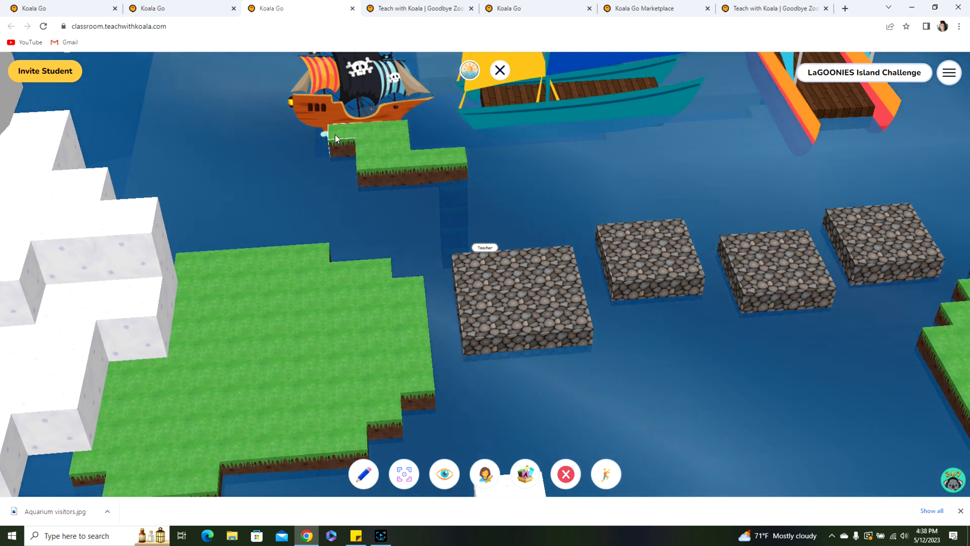
left_click(366, 135)
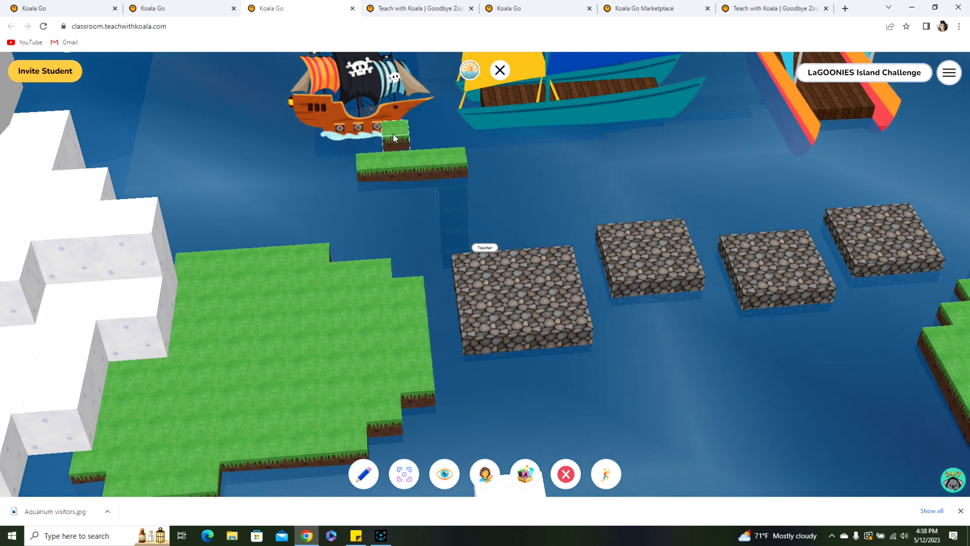
left_click(395, 137)
left_click(374, 172)
left_click(408, 173)
left_click(428, 173)
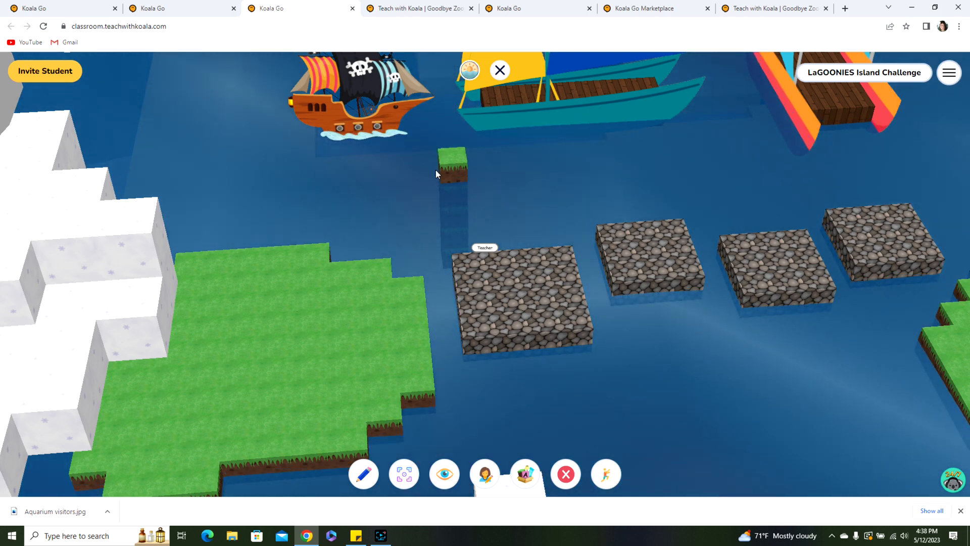
left_click(457, 168)
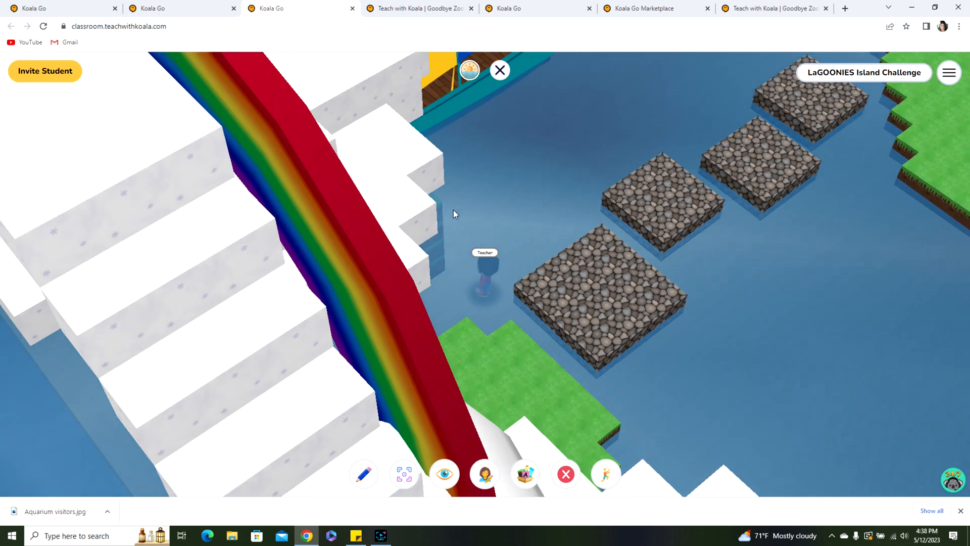
Enter first-person view underwater and delete the remaining Grass blocks of the submerged column
left_click_drag(453, 210, 423, 243)
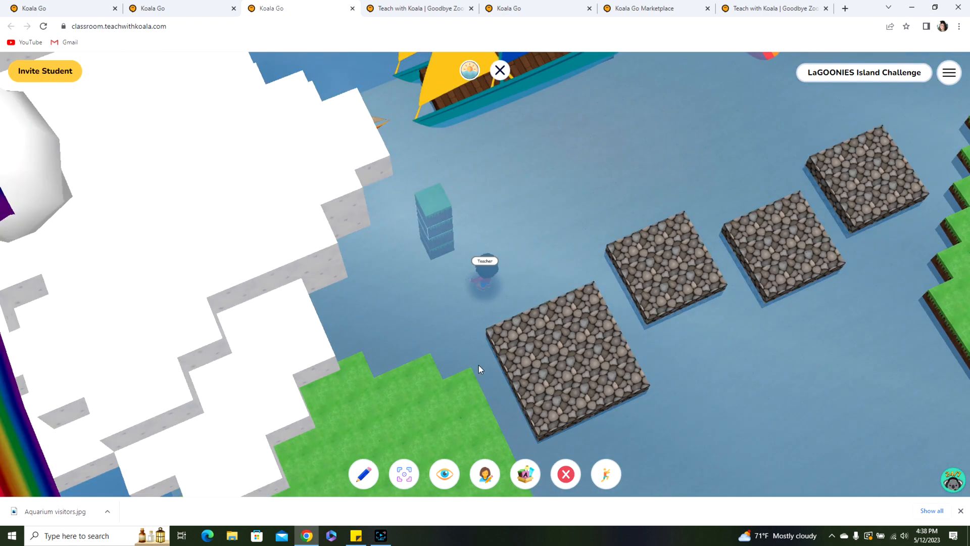
left_click(445, 475)
left_click_drag(535, 386, 700, 413)
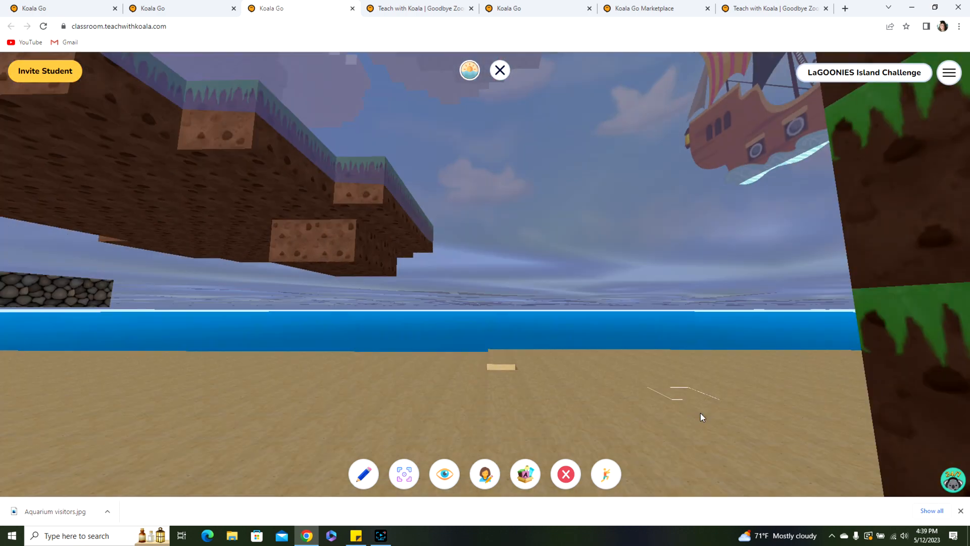
left_click_drag(559, 338, 660, 353)
left_click(656, 353)
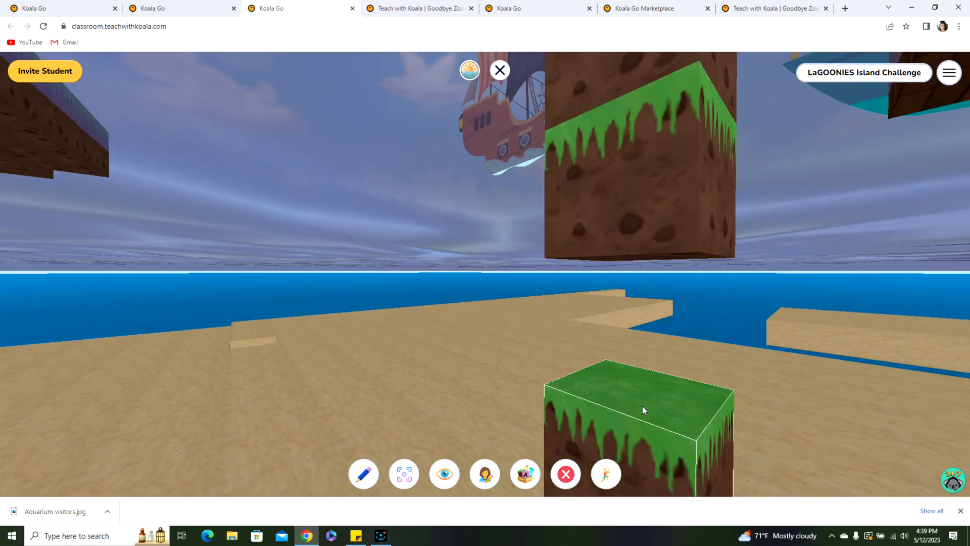
left_click(641, 408)
left_click(656, 218)
left_click(618, 108)
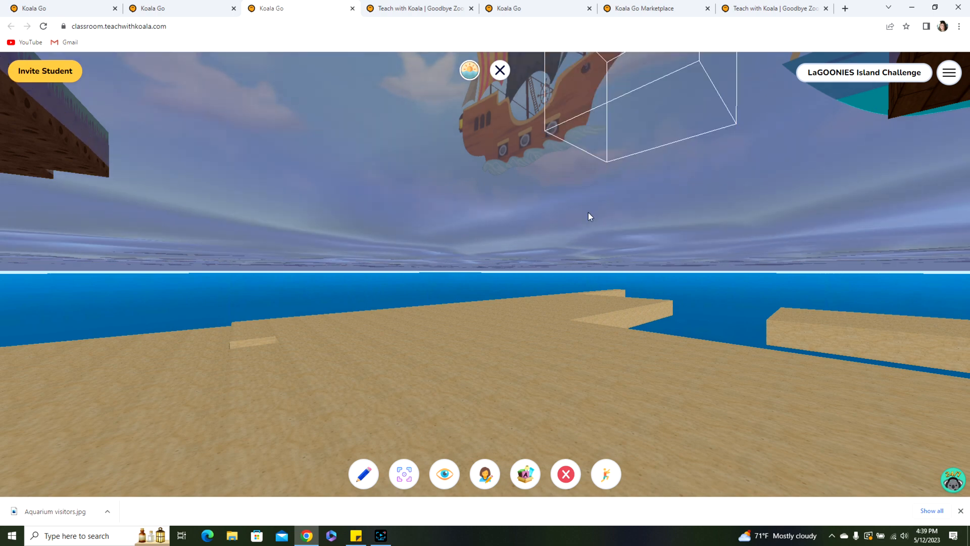
Leave first-person view and look over the pirate ship and neighbouring boats from above
left_click(444, 474)
left_click_drag(576, 314, 609, 361)
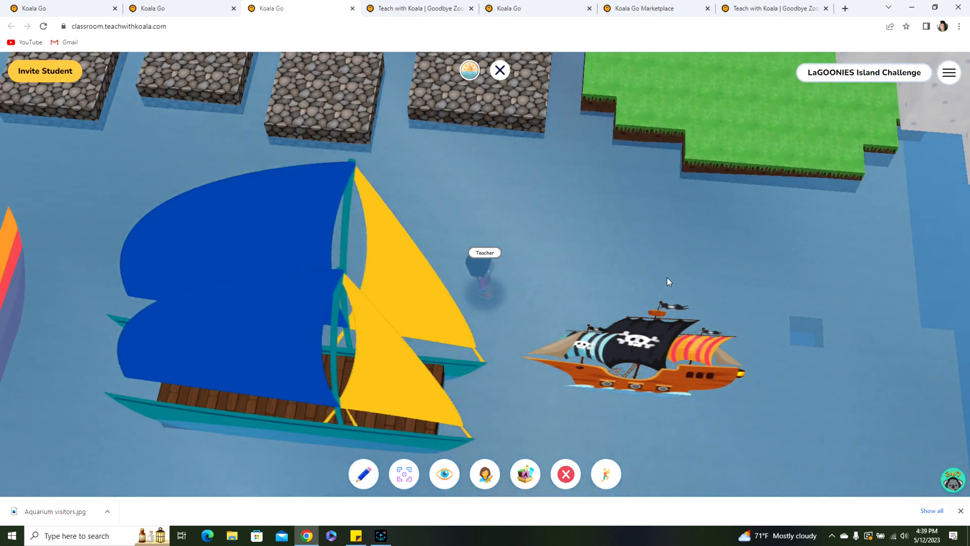
scroll(666, 282, "down", 6)
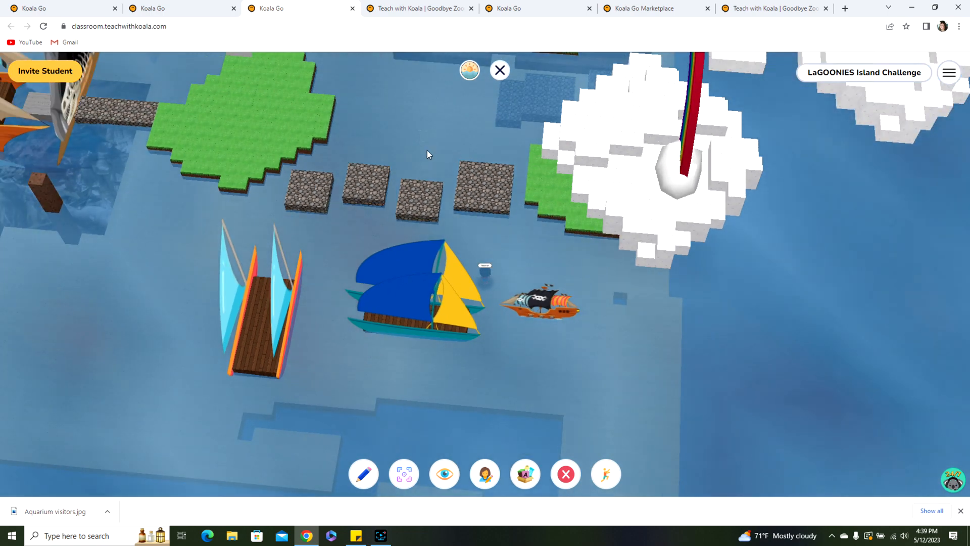
left_click_drag(426, 150, 510, 60)
Return to the "Wild Dolphin Aquarium & Castle" playground and walk through the dolphin hall to the seaside exit
left_click(437, 9)
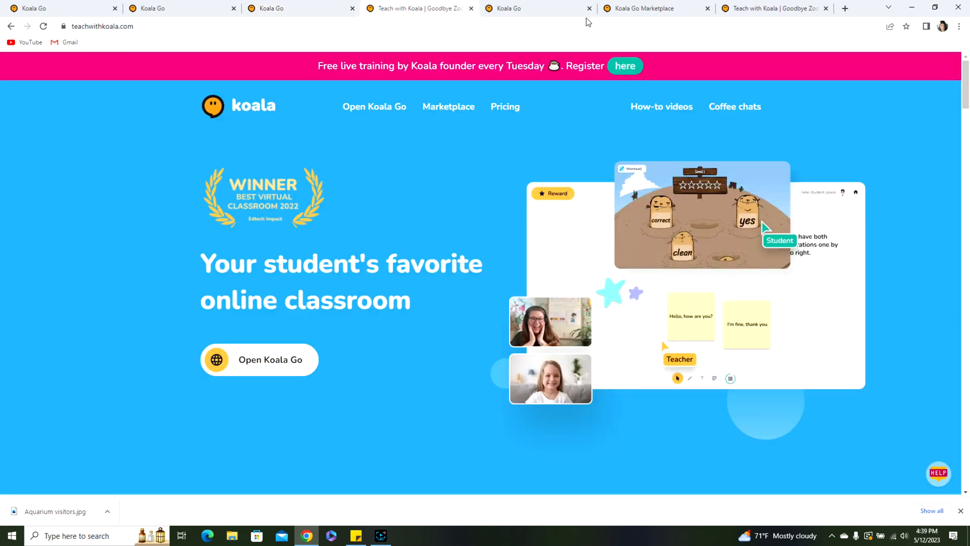
left_click(527, 4)
left_click(630, 6)
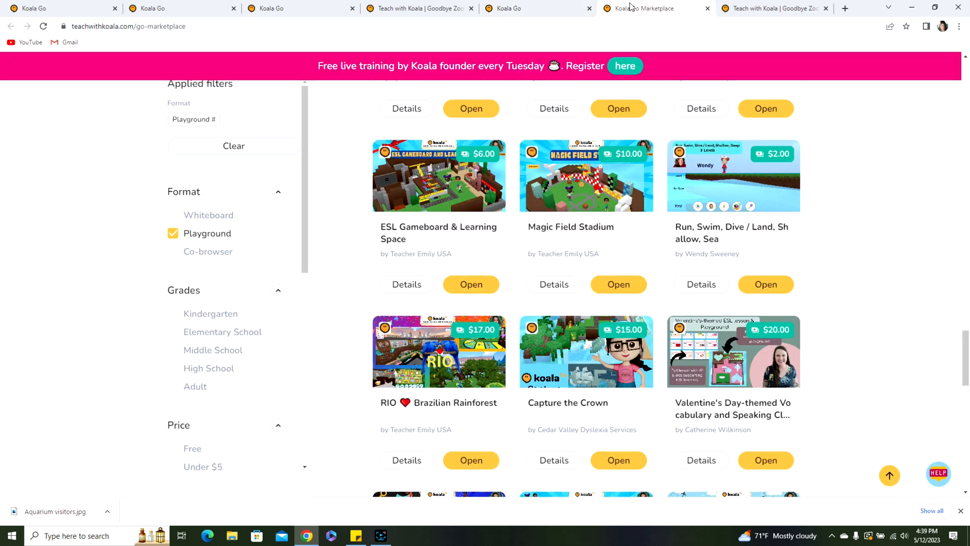
left_click(757, 8)
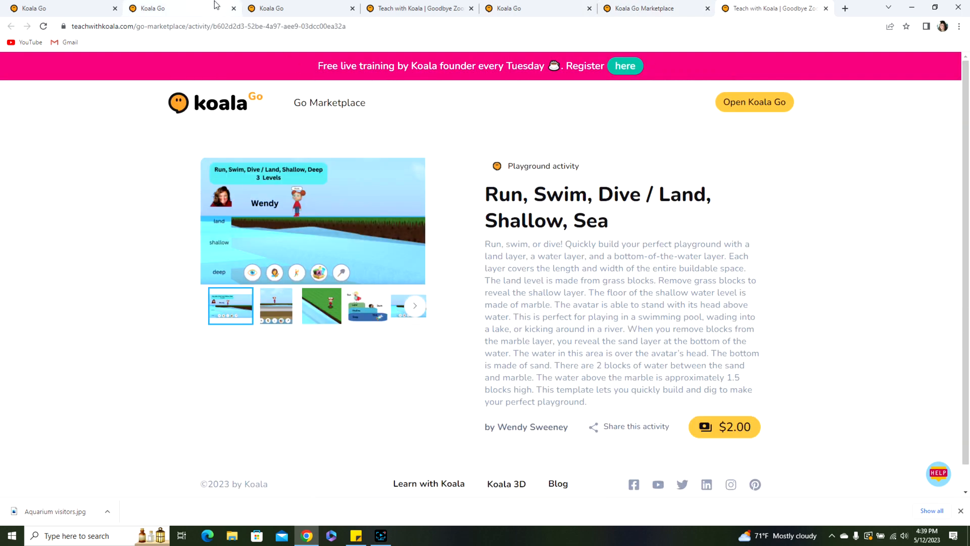
left_click(215, 6)
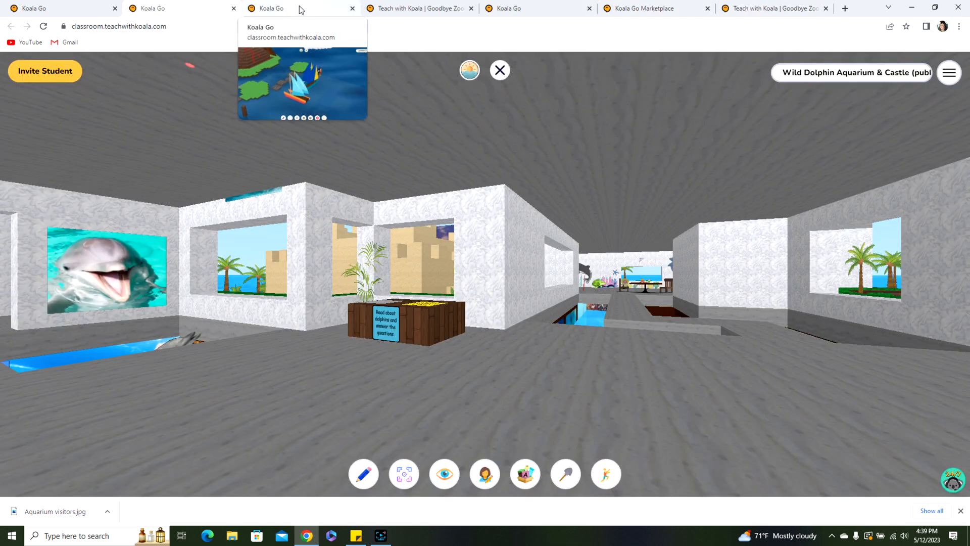
key("Left")
key("Up")
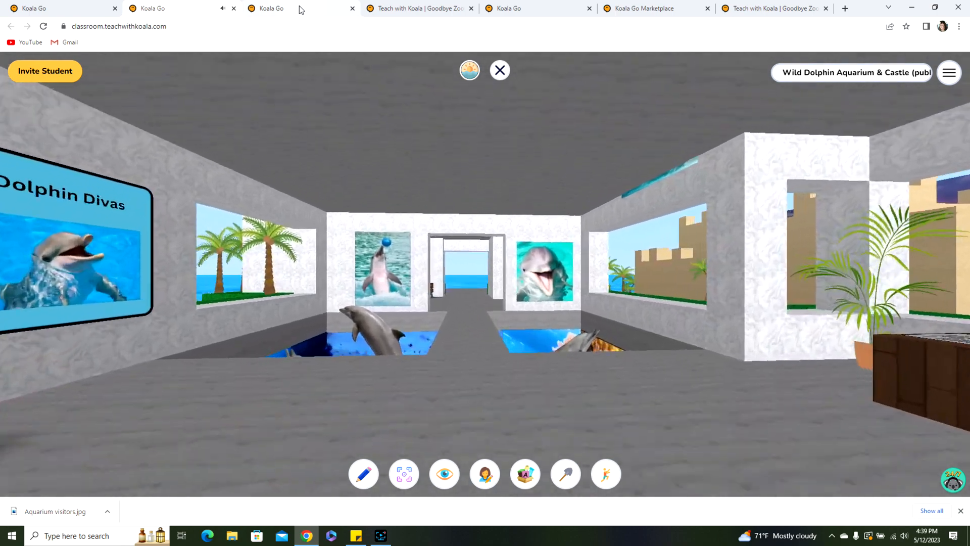
key("Up")
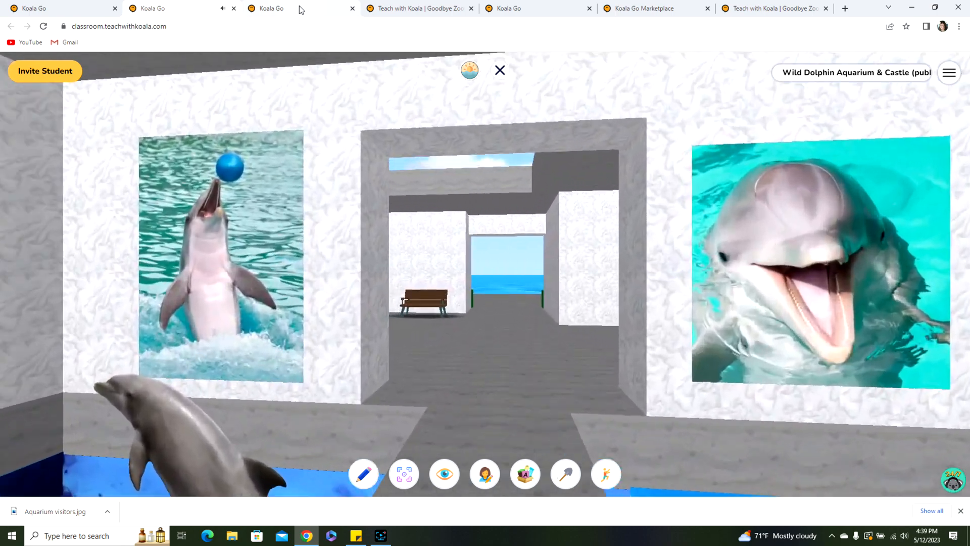
key("Up")
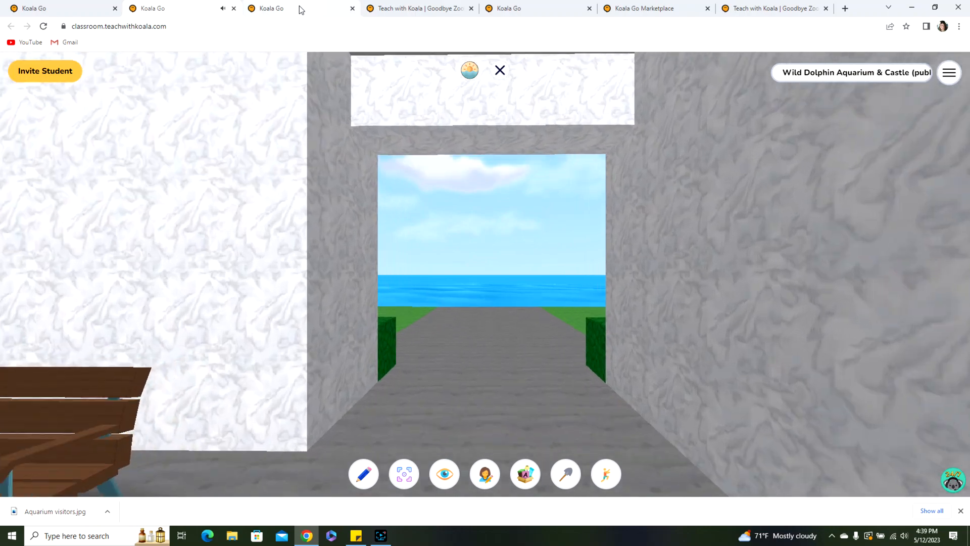
key("Up")
Walk out of the aquarium along the seaside, past King Kaboom's Castle, to the rock-edged tide pool
key("Right")
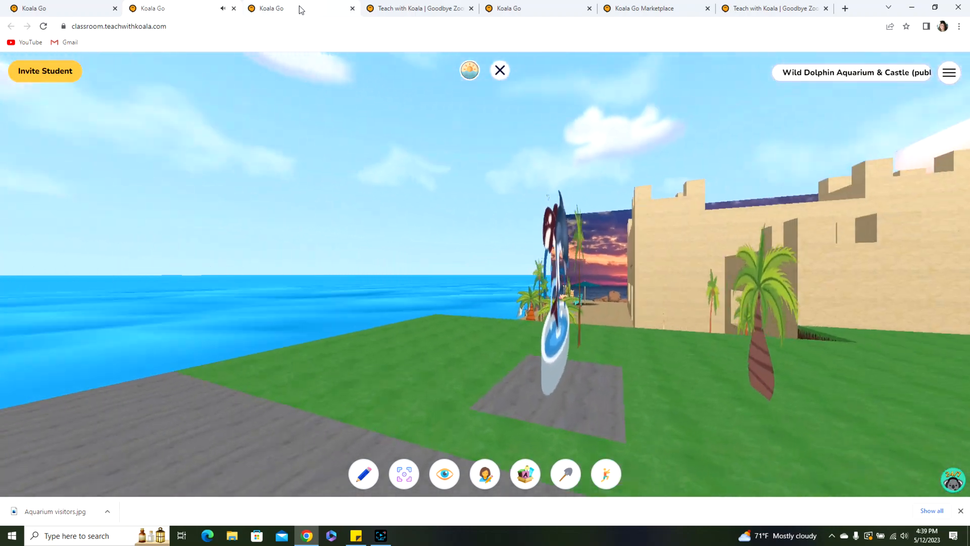
key("Right")
key("Up")
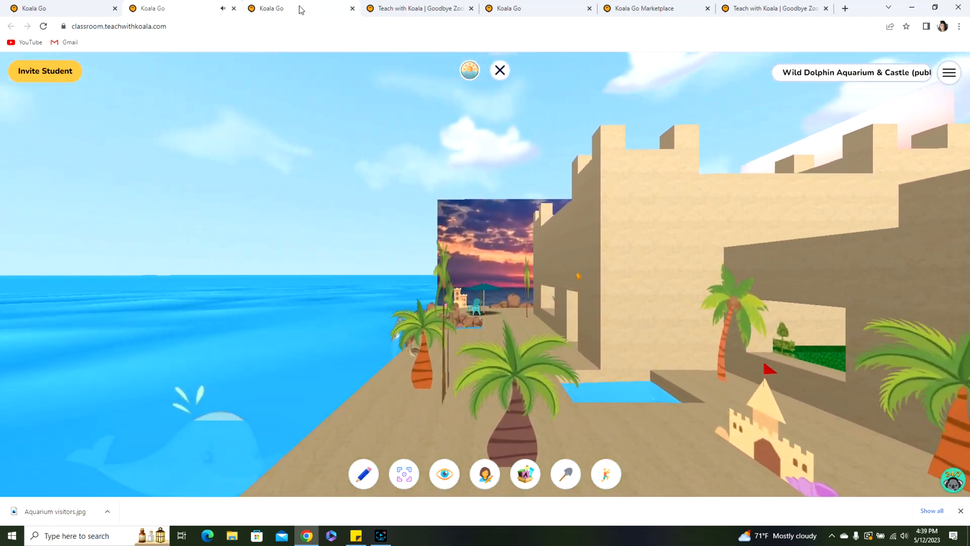
key("Up")
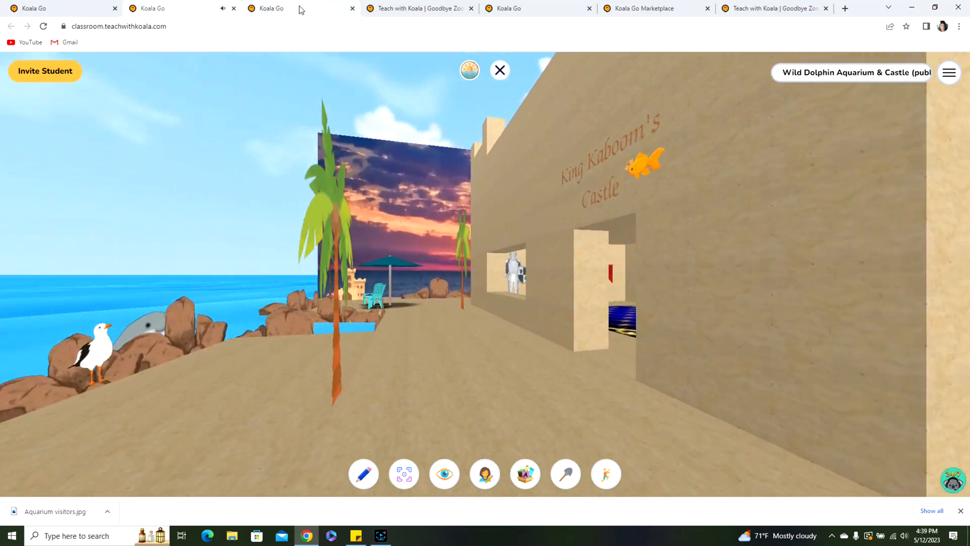
key("Up")
key("Left")
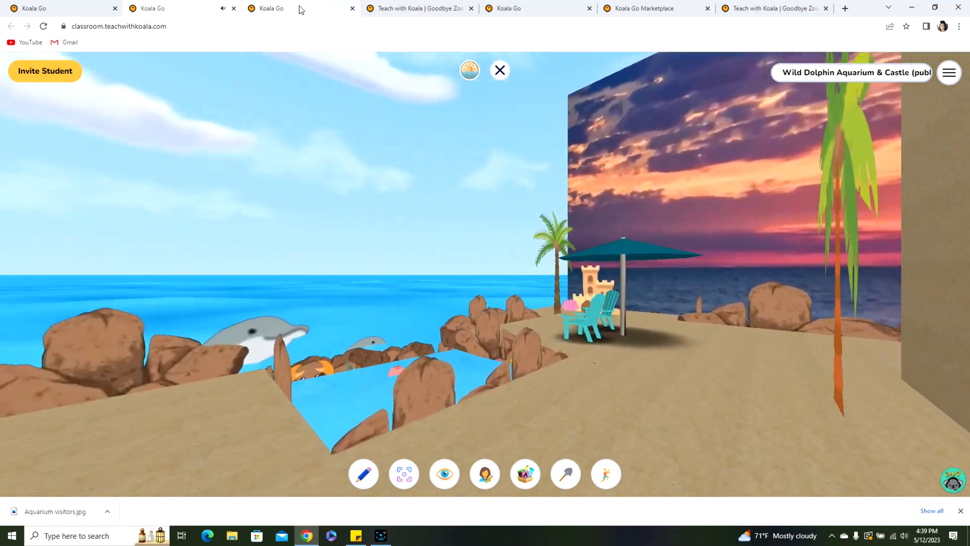
Examine the tide pool's sea creatures and the dolphins in the water behind its rocks
key("Left")
key("Up")
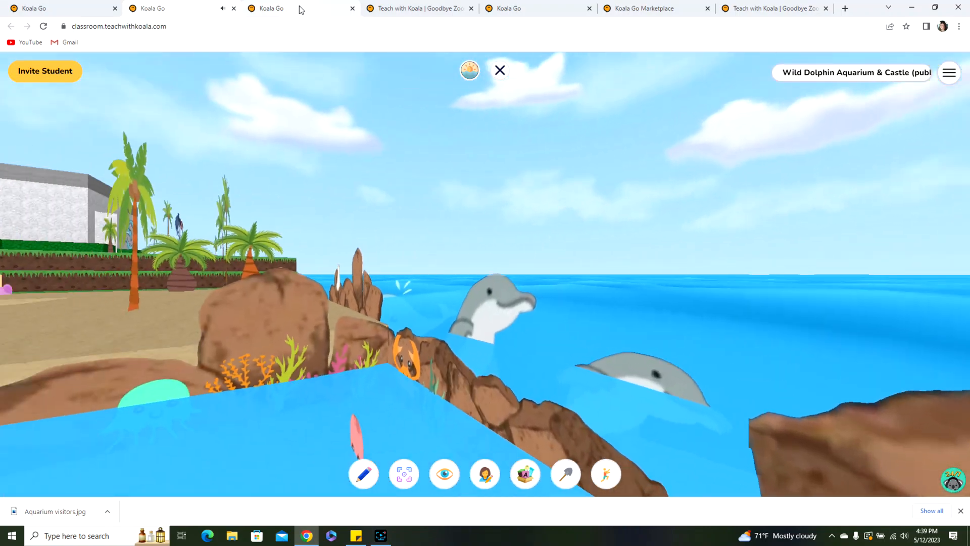
key("Left")
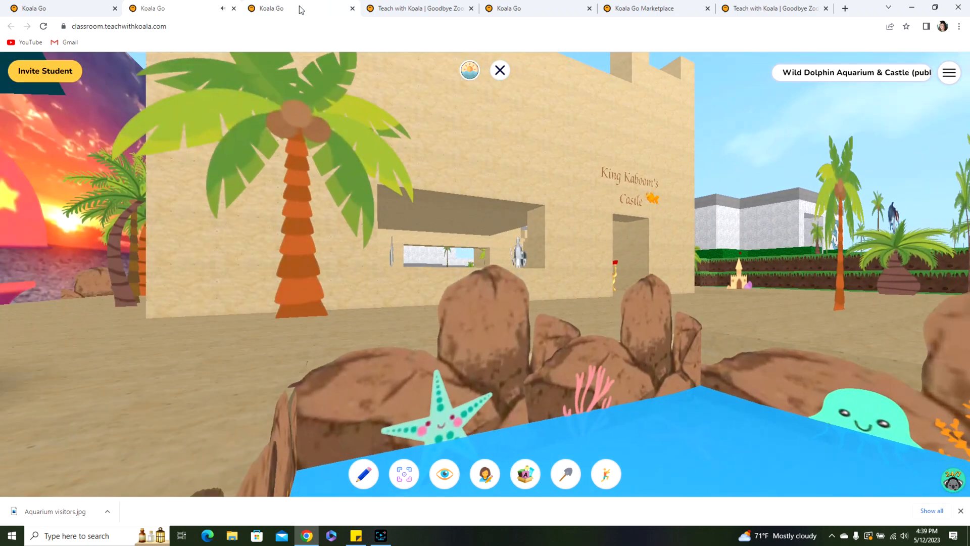
key("Right")
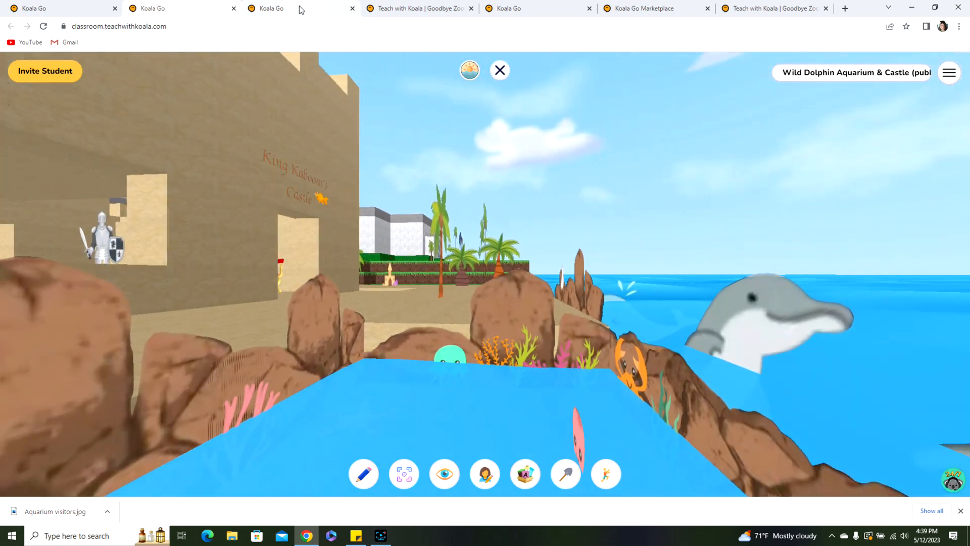
key("Left")
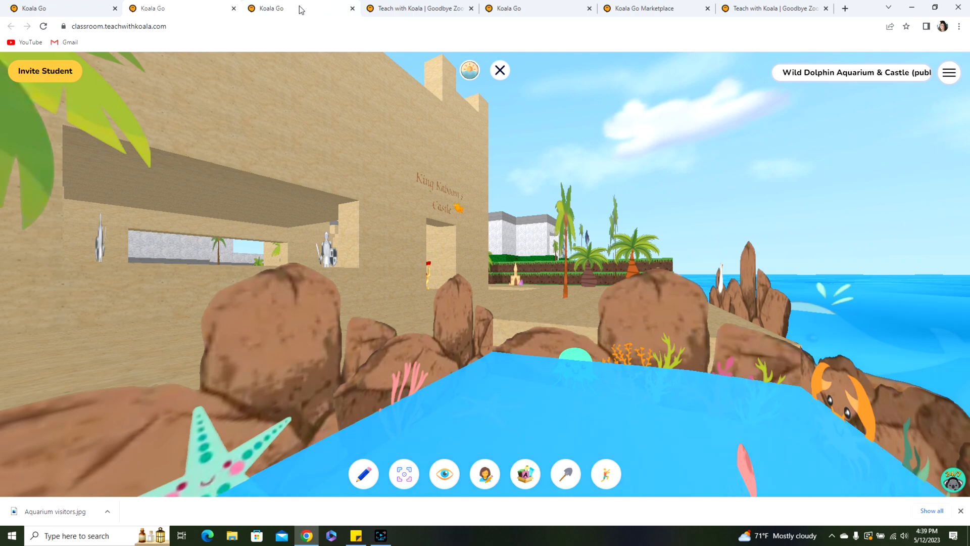
Walk back along the beach past the seagull and examine the partly submerged whale near the palm trees
key("Up")
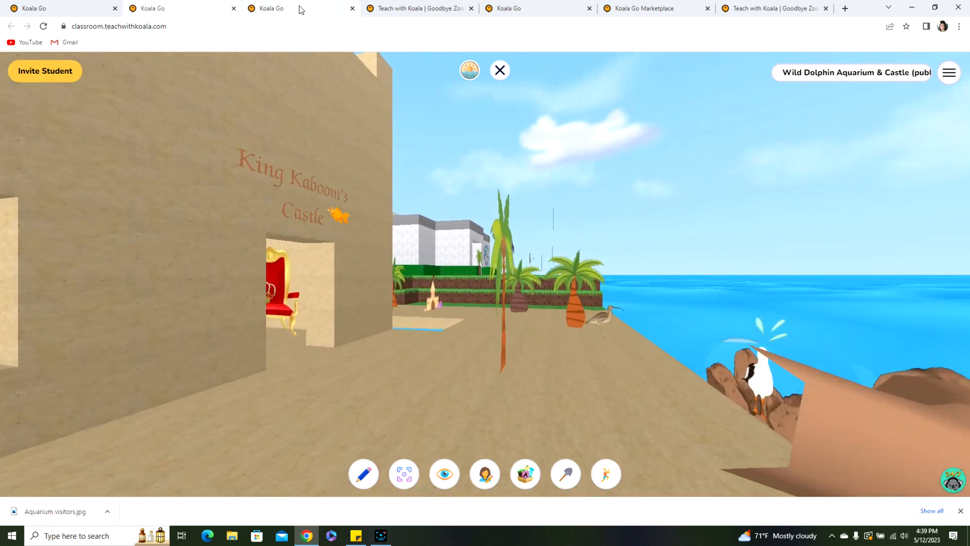
key("Up")
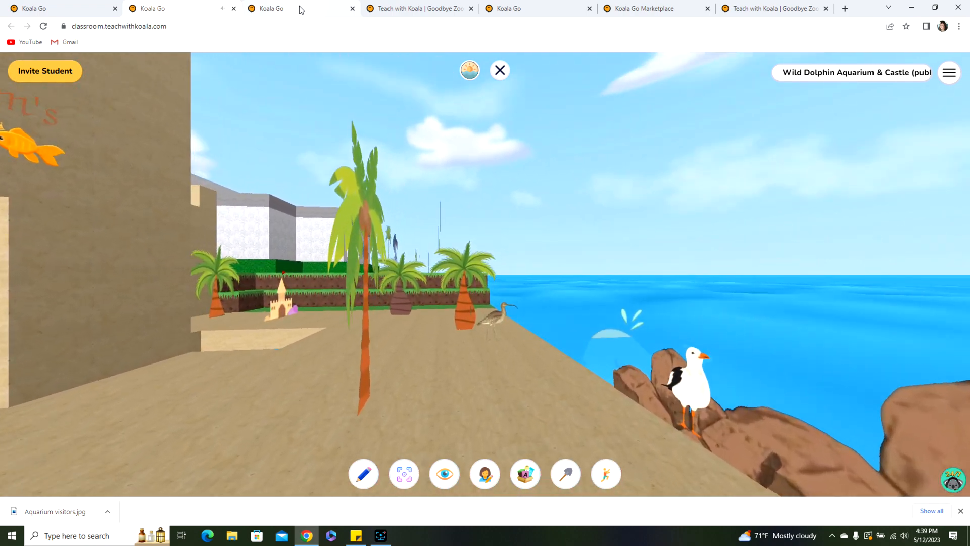
key("Right")
key("Left")
key("Up")
key("Left")
key("Right")
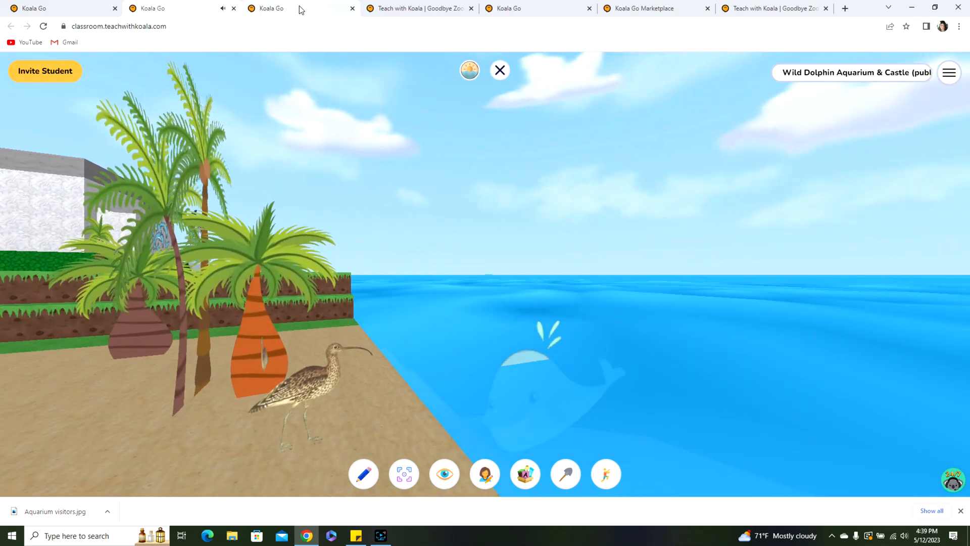
key("Right")
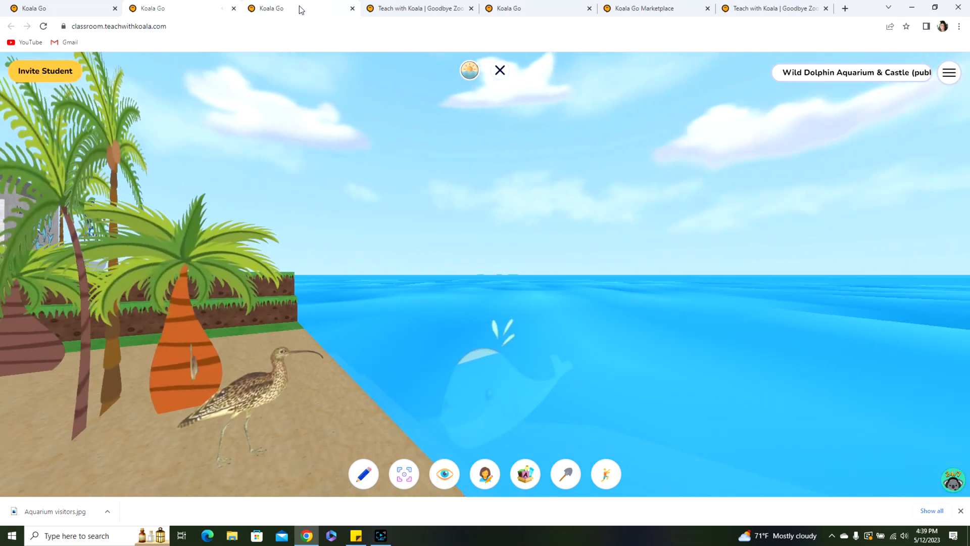
Turn around and walk back to the dolphins and tide pool, facing the beach umbrella and sunset backdrop
key("Down")
key("Right")
key("Right")
key("Up")
key("Left")
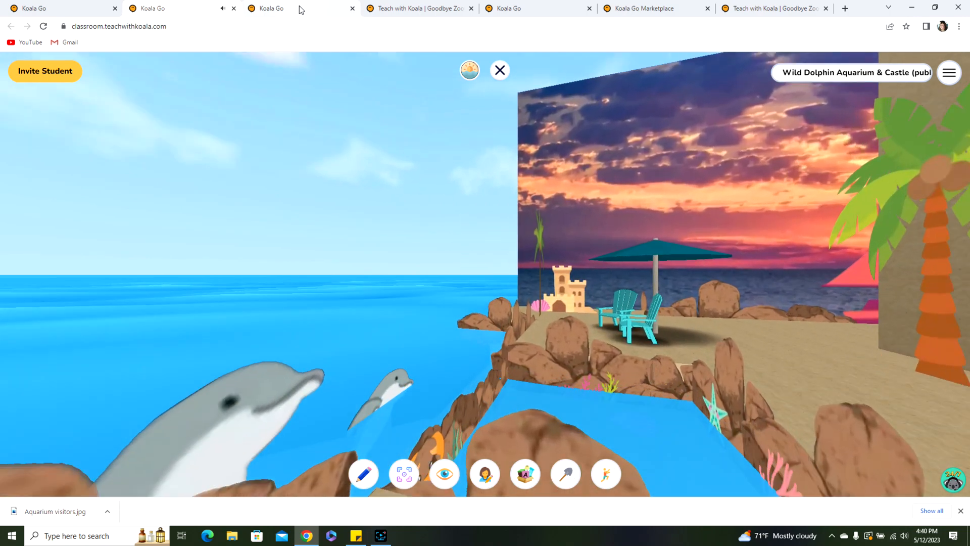